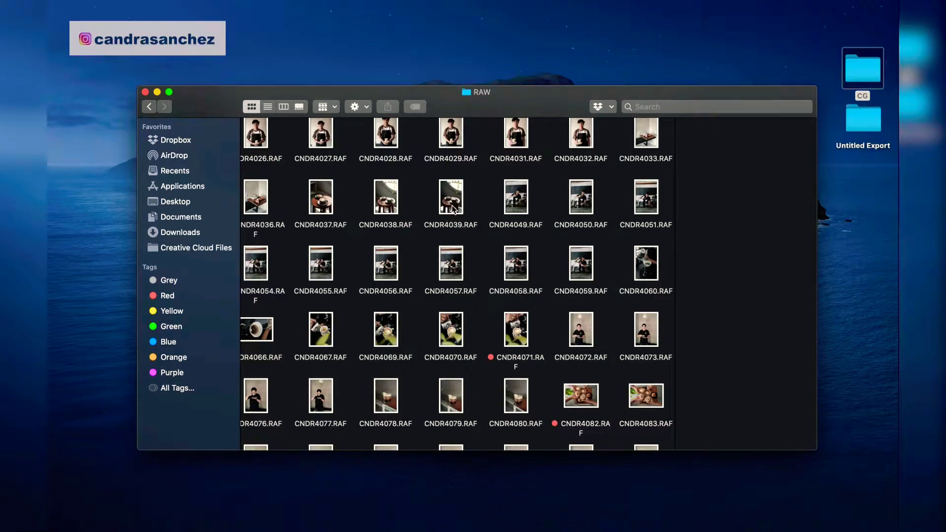
Import the RAW photo of the coffee cup and pastry on the wooden stool into Lightroom Classic and open it for developing.
left_click(454, 209)
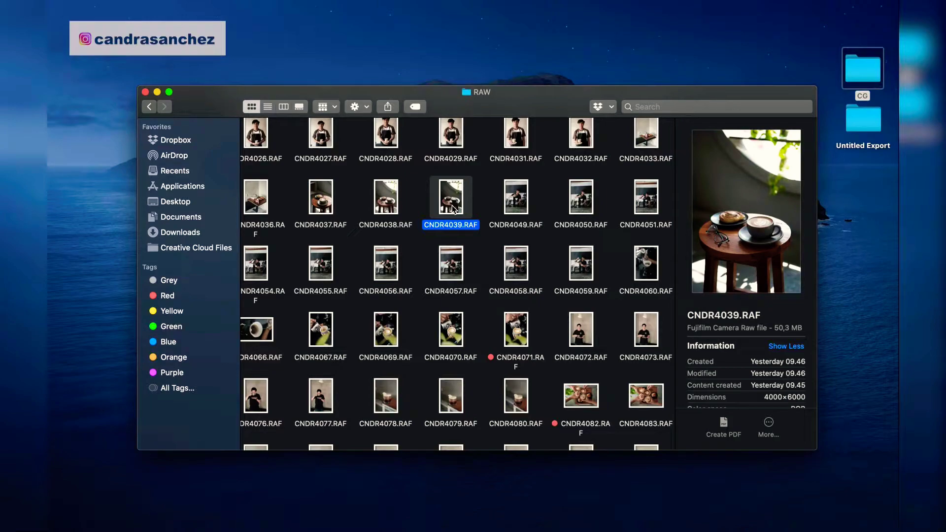
key("Left")
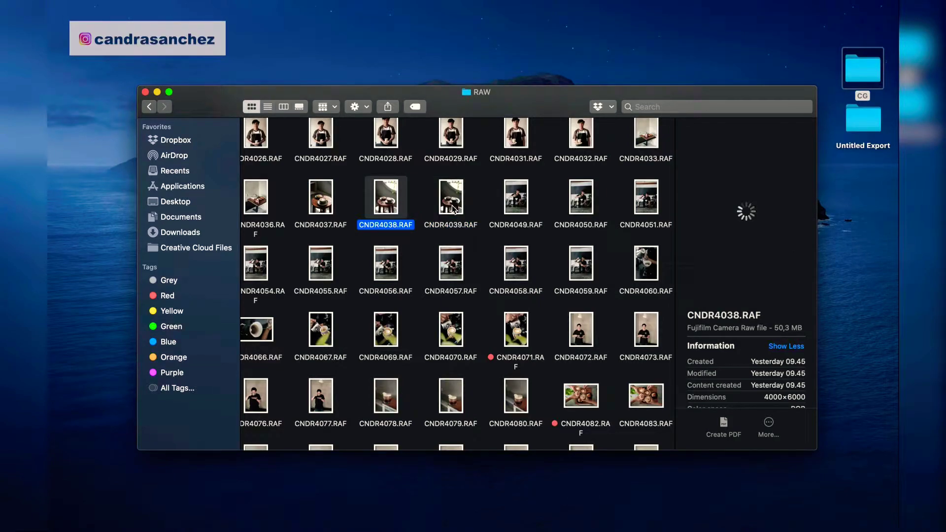
left_click_drag(454, 210, 415, 498)
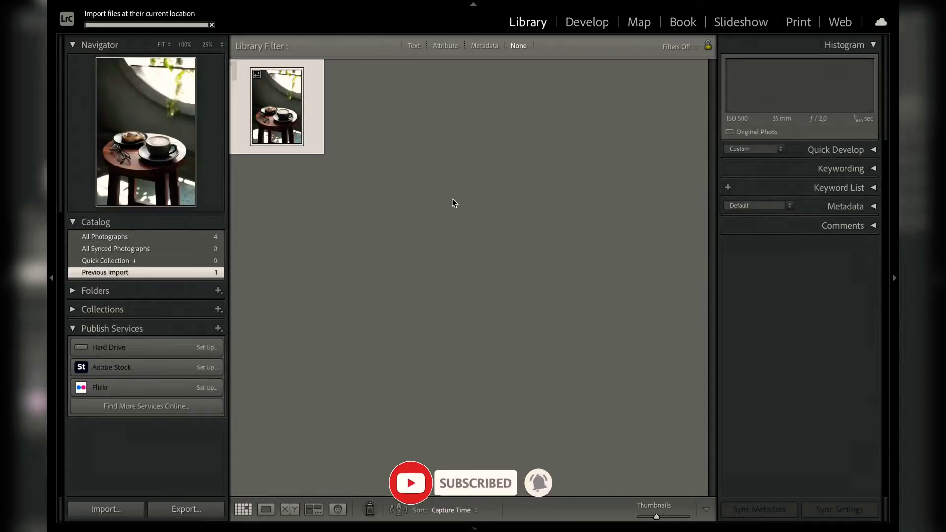
left_click(588, 22)
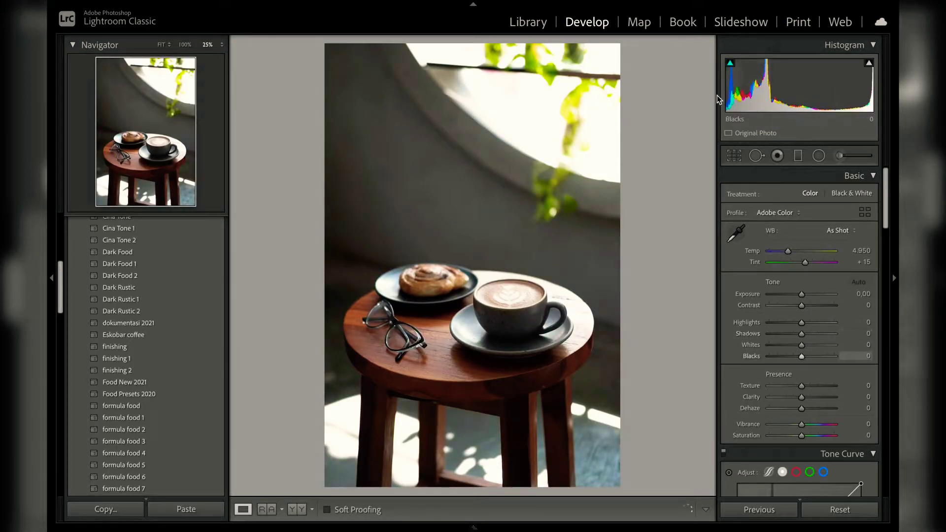
Lower Blacks to −21, and apply the Eskobar coffee preset from the CG Pictures group to the photo.
left_click_drag(737, 99, 730, 98)
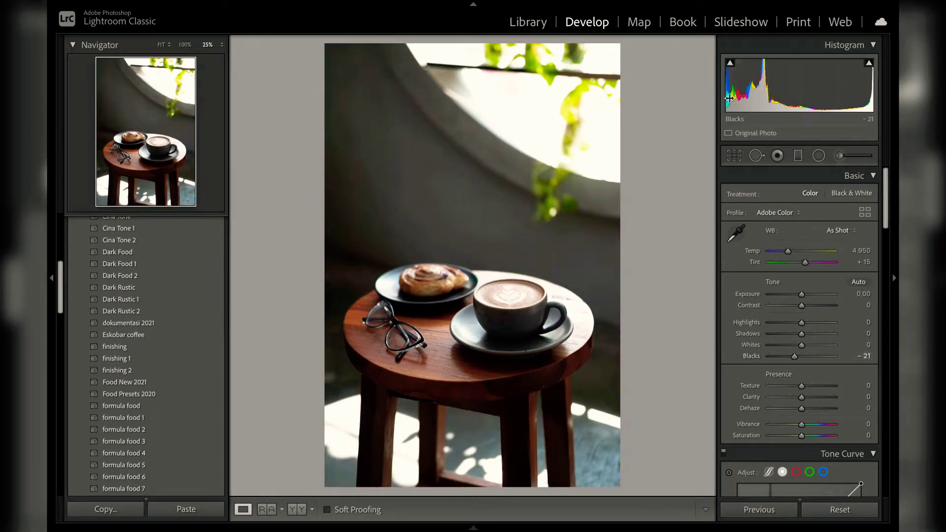
scroll(138, 325, "down", 3)
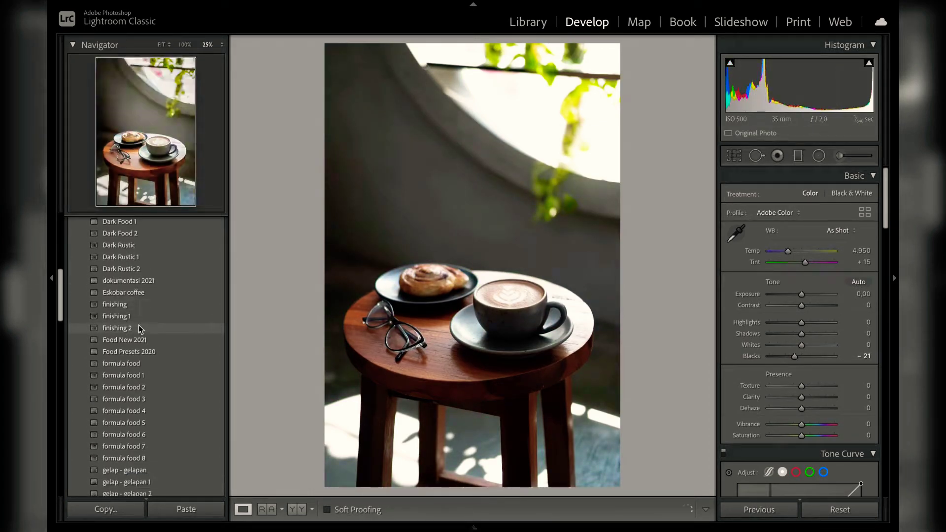
scroll(138, 329, "down", 6)
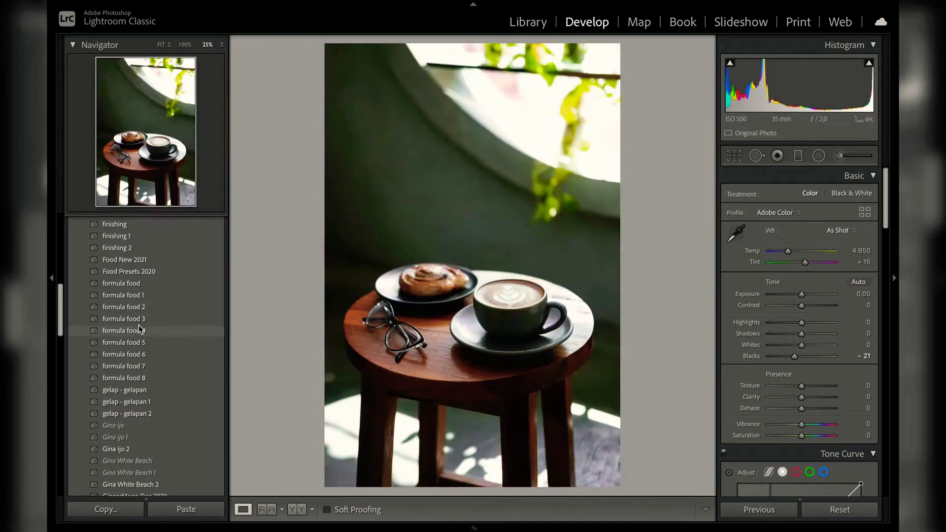
scroll(139, 329, "up", 15)
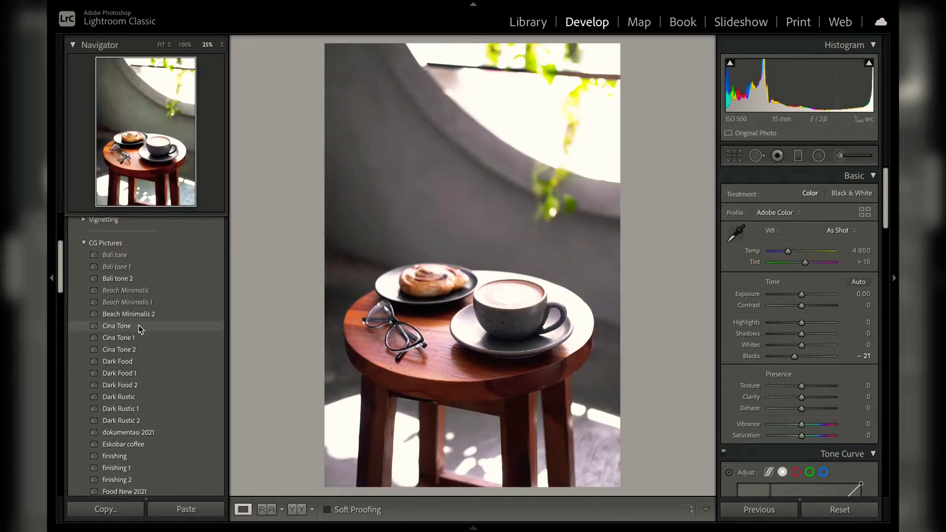
scroll(139, 330, "down", 10)
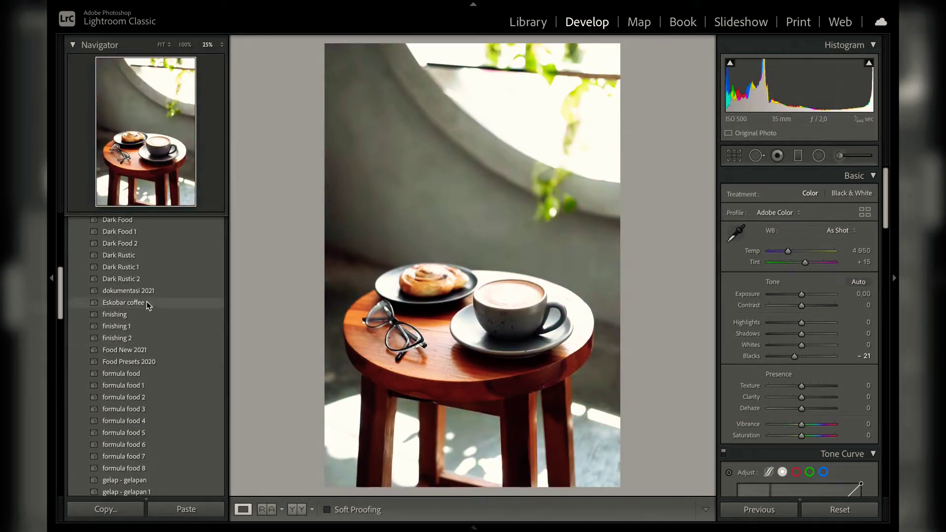
left_click(147, 302)
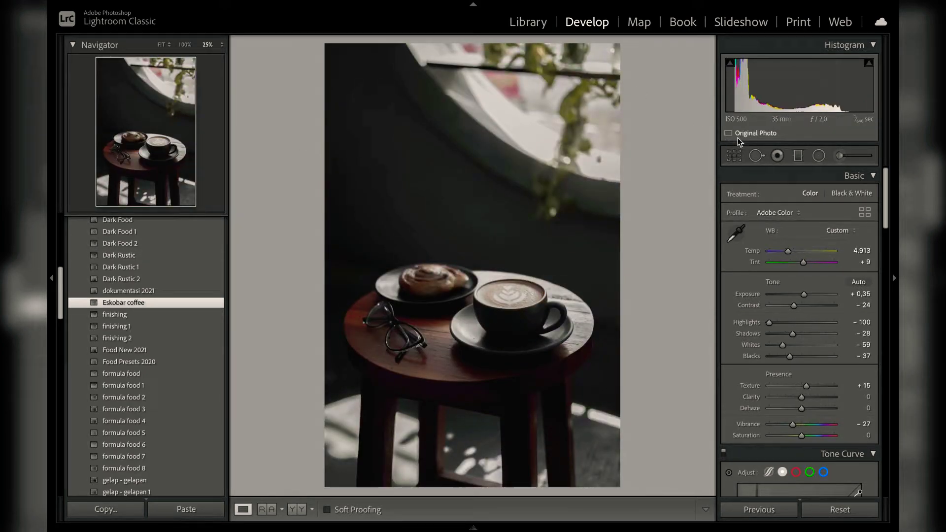
Crop the photo to a 4 x 5 / 8 x 10 aspect at an angle of −0.26, shifting the image upward in the frame.
left_click(734, 157)
left_click_drag(652, 80, 656, 89)
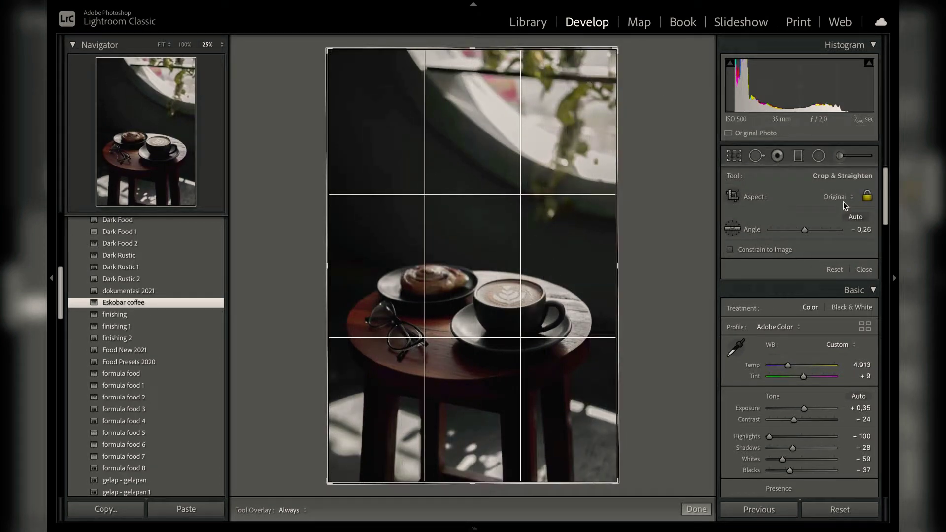
left_click(841, 199)
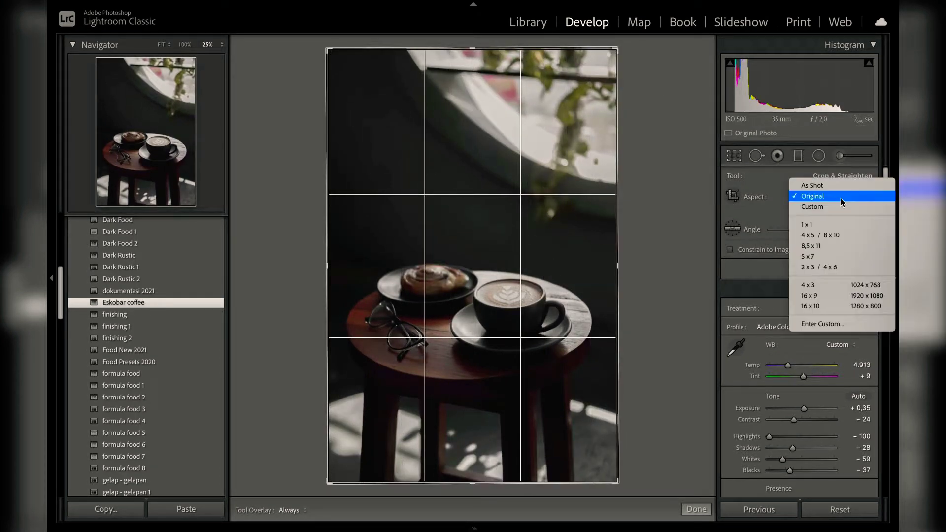
left_click(828, 236)
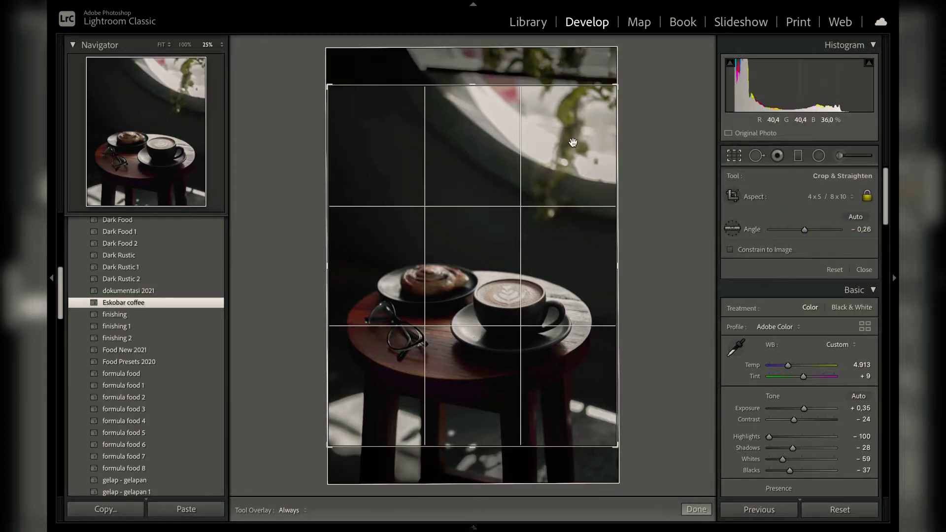
left_click_drag(573, 142, 570, 116)
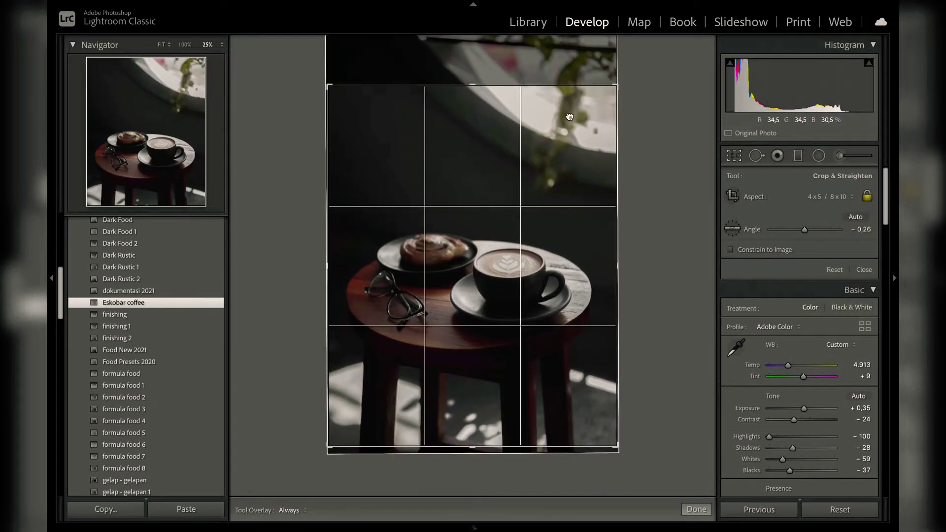
left_click(865, 270)
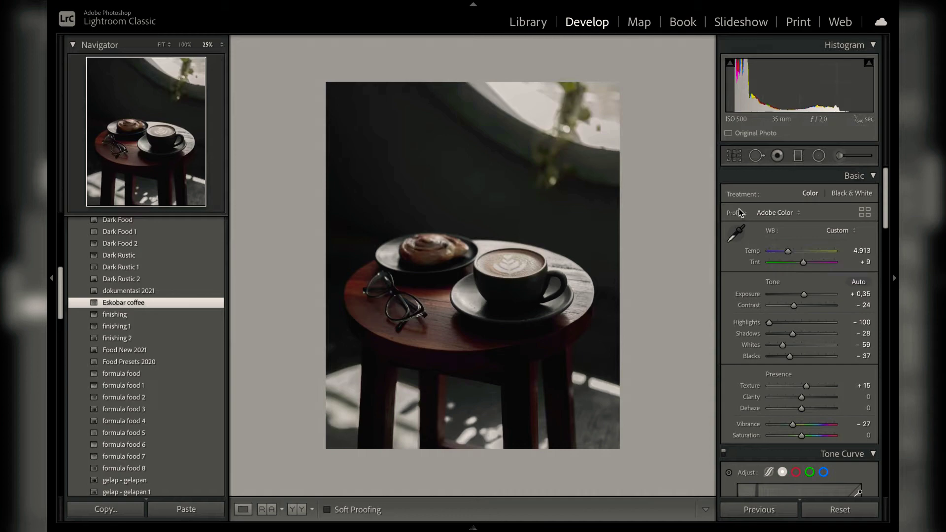
Nudge the photo's position inside the 4 x 5 crop, and hide the navigator and preset list to widen the workspace.
left_click(734, 156)
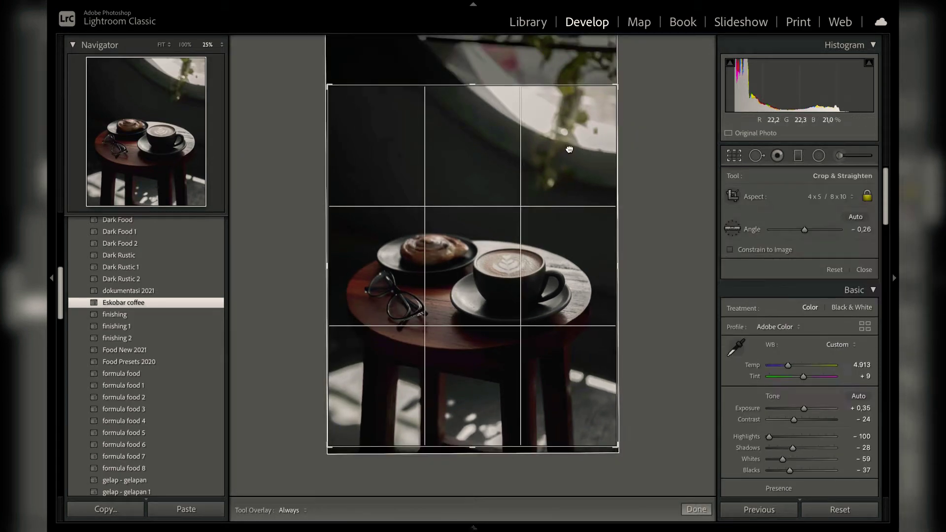
mouse_move(569, 149)
left_mouse_down()
mouse_move(574, 186)
mouse_move(574, 130)
mouse_move(573, 147)
left_mouse_up()
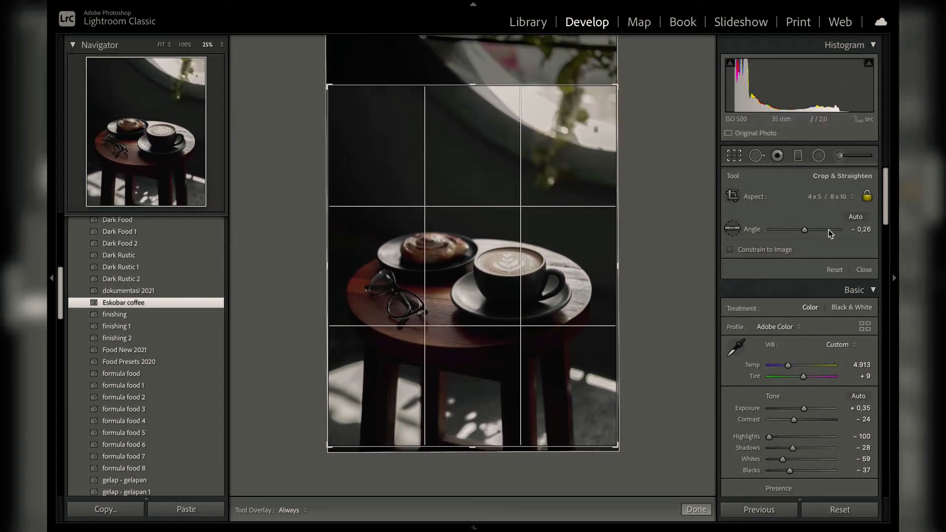
left_click(864, 269)
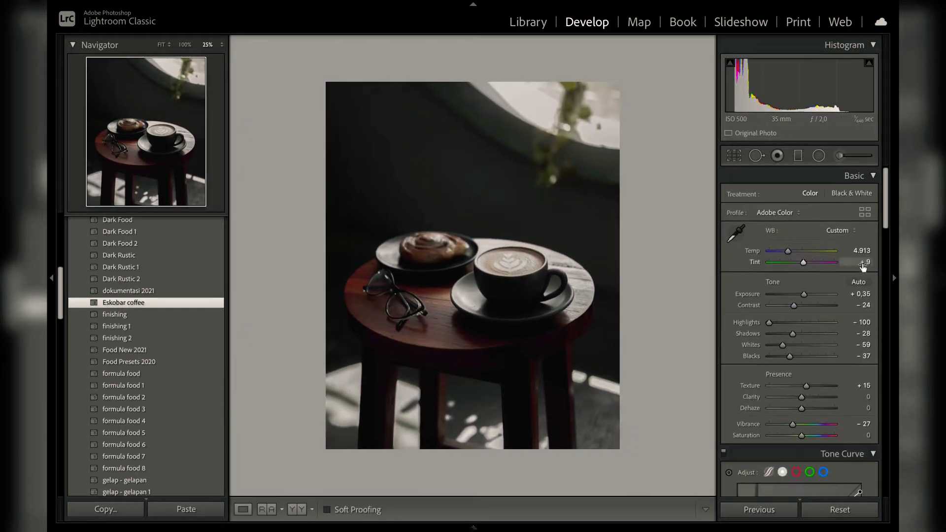
key("F7")
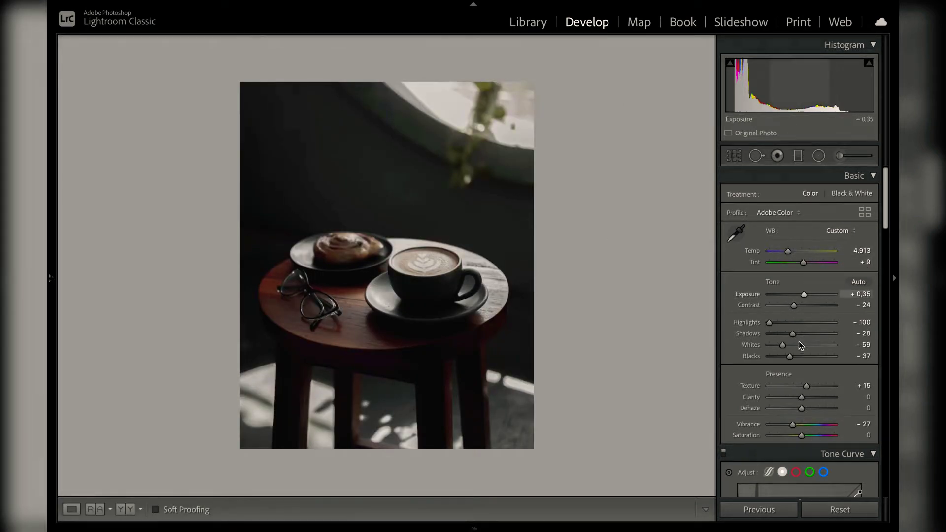
scroll(799, 343, "down", 1)
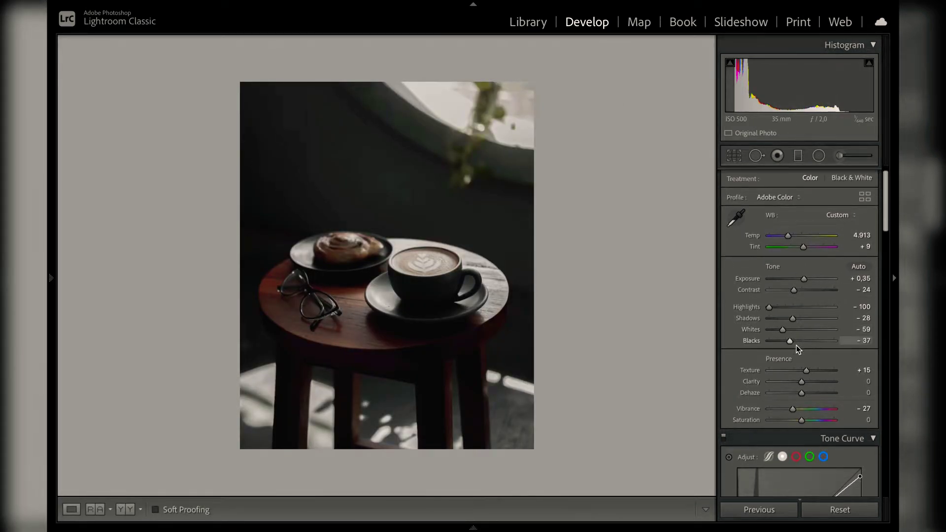
Preview the cropped photo with soft proofing switched on, and switch it off again.
left_click(172, 511)
left_click(170, 513)
left_click(169, 514)
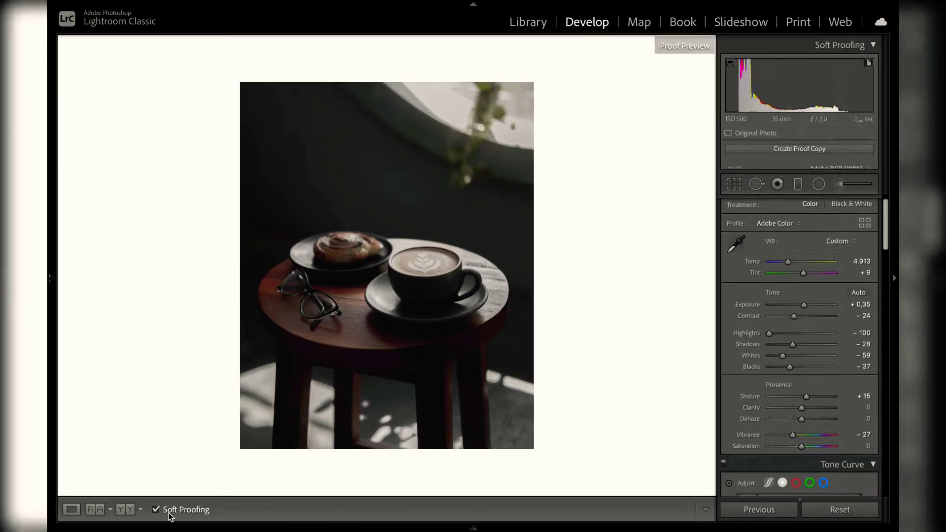
left_click(169, 514)
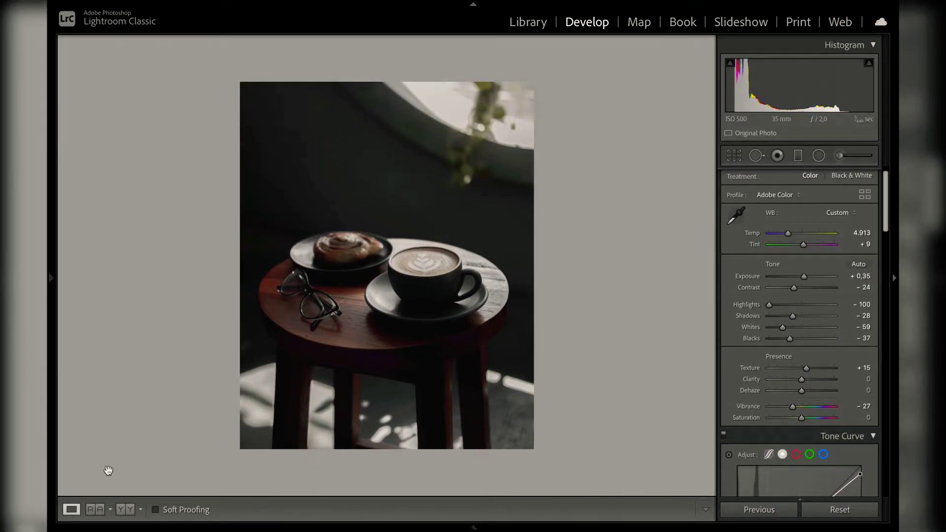
left_click(176, 512)
left_click(176, 513)
Enable lens profile corrections and set the lens profile make to Fujifilm.
scroll(762, 413, "down", 10)
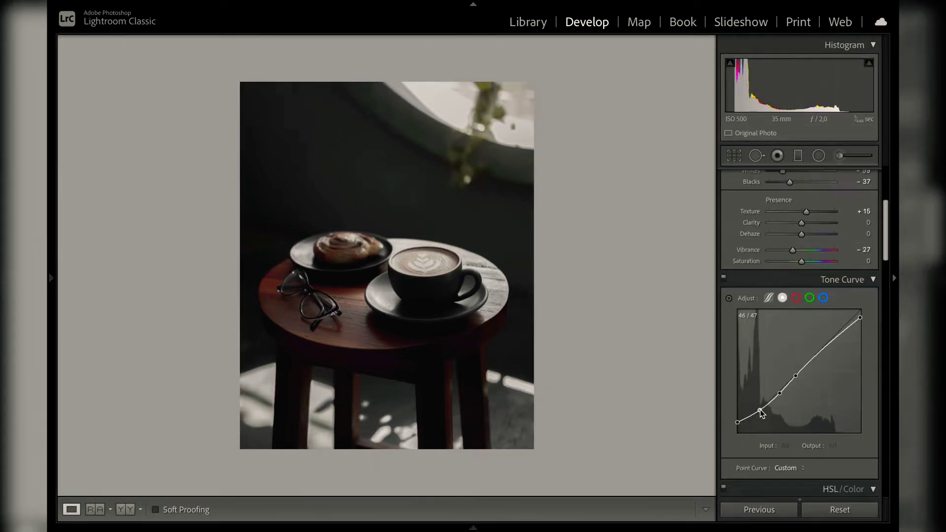
scroll(762, 413, "down", 15)
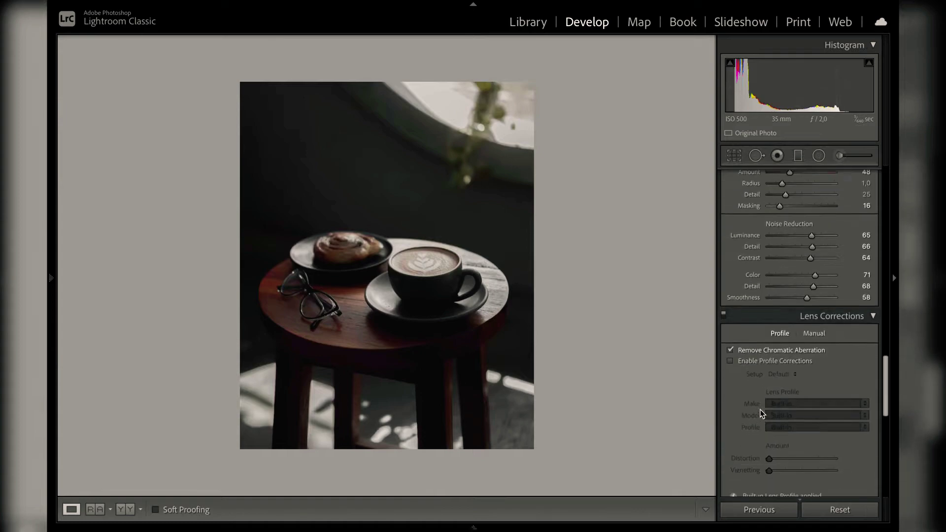
left_click(772, 298)
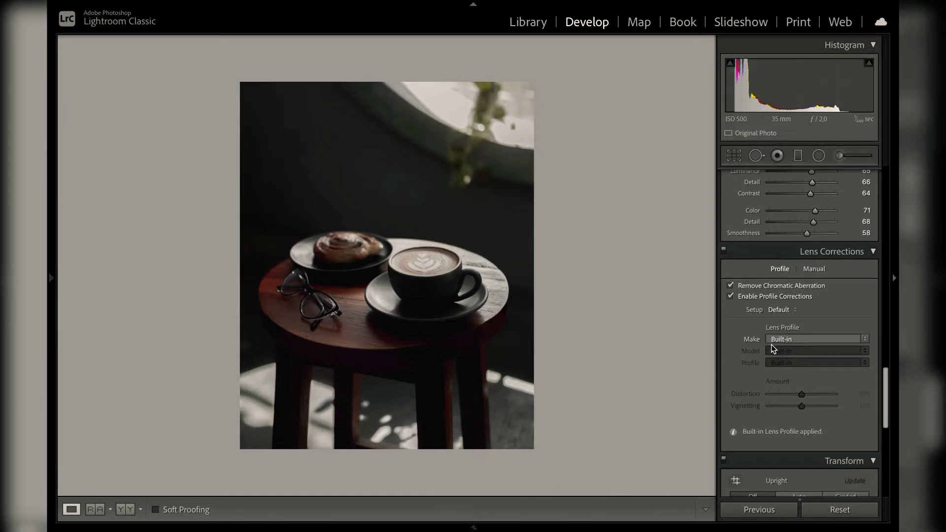
left_click(773, 341)
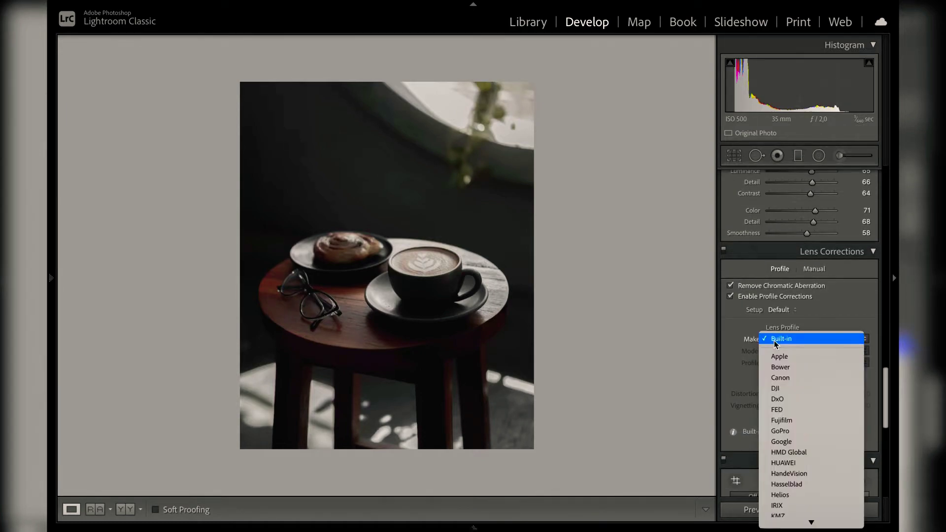
left_click(784, 420)
Apply the Auto Upright correction to the photo, and fine-tune the rotation of its 4 x 5 crop.
scroll(781, 381, "down", 3)
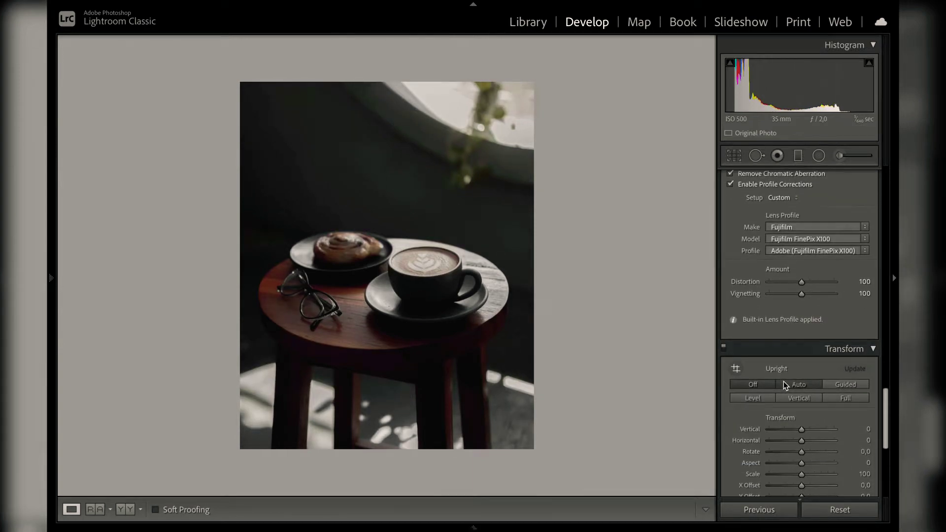
left_click(784, 382)
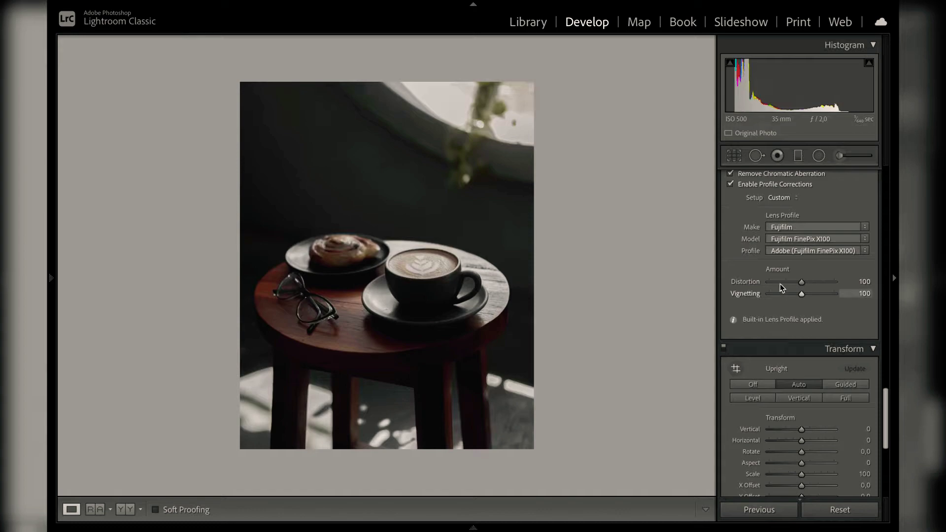
key("r")
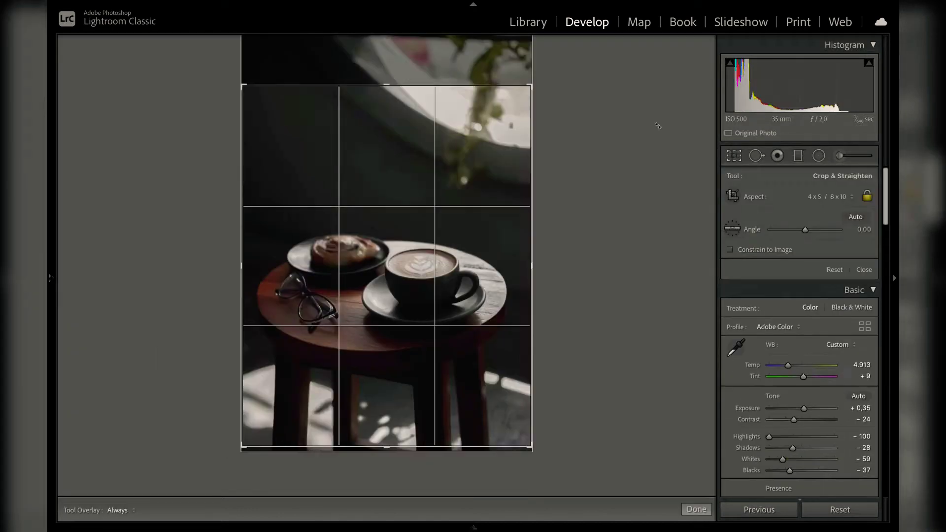
left_click_drag(658, 125, 661, 127)
key("Return")
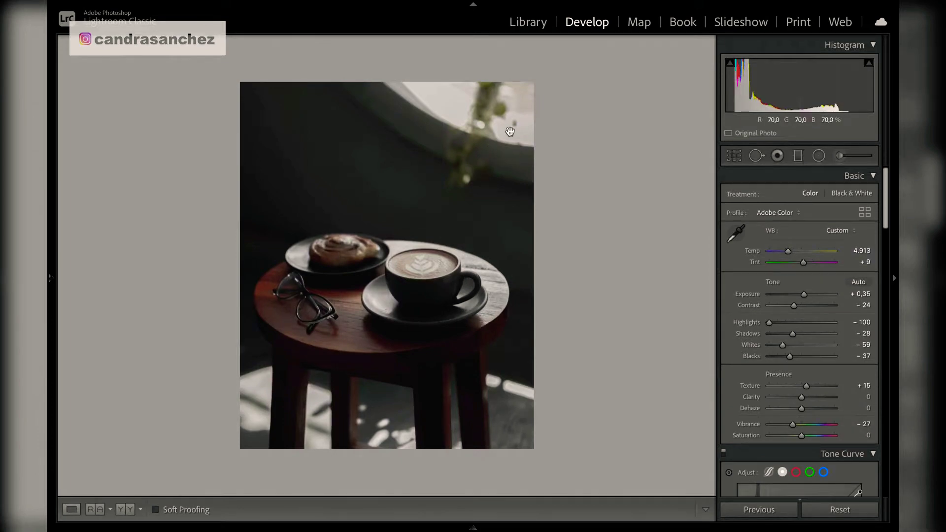
Move, tilt and widen the preset's existing radial filter so that its ellipse surrounds the cup, pastry and window.
left_click(793, 157)
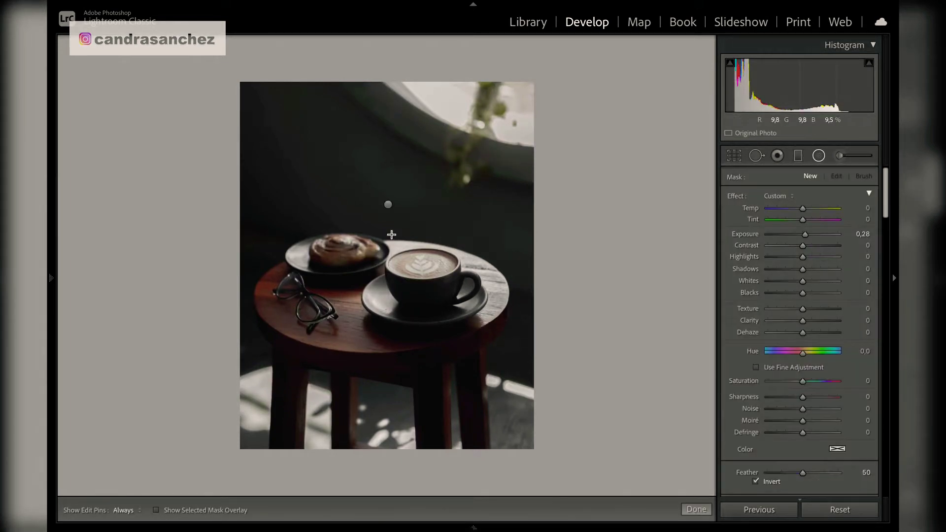
left_click(388, 205)
left_click_drag(387, 205, 442, 288)
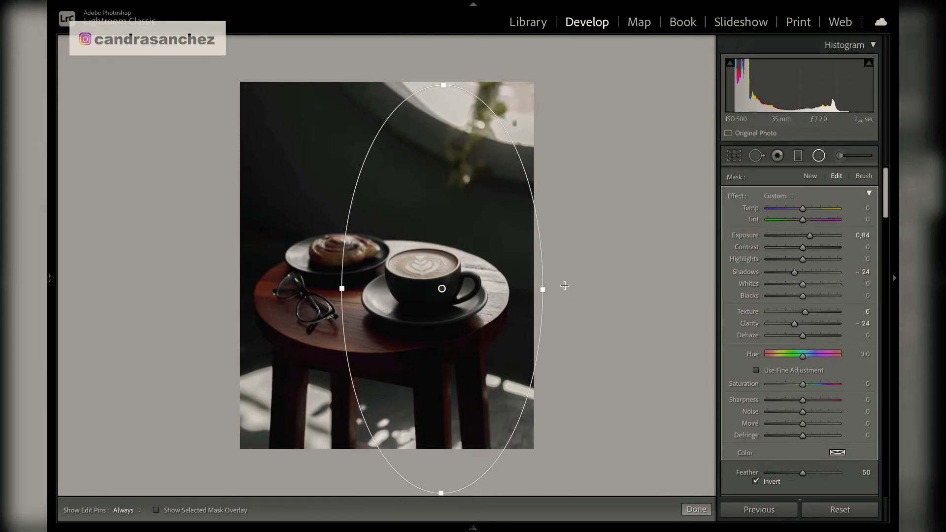
left_click_drag(547, 283, 546, 346)
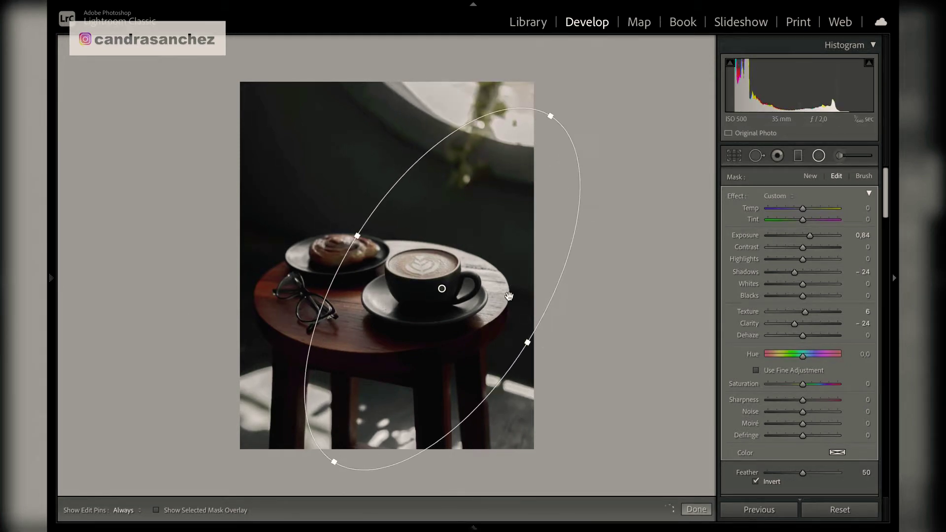
left_click_drag(487, 270, 402, 237)
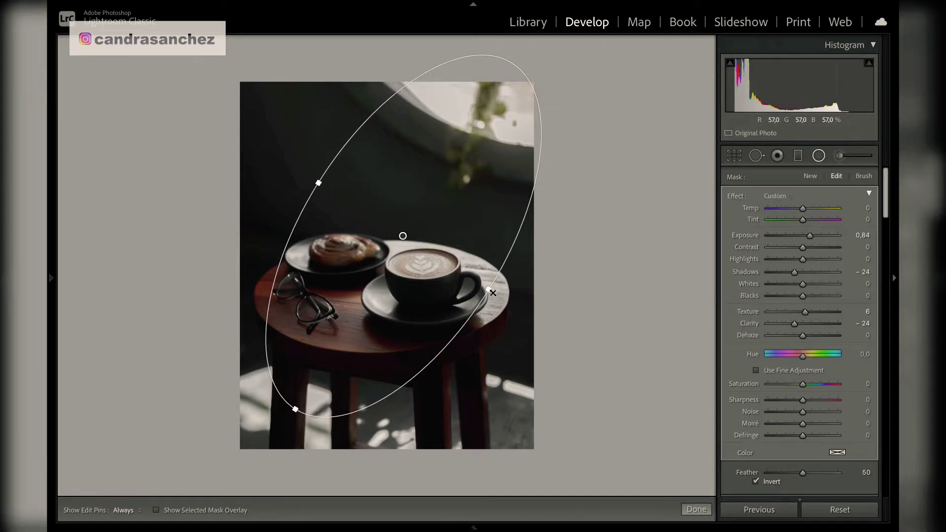
left_click_drag(491, 290, 520, 308)
left_click_drag(401, 235, 419, 216)
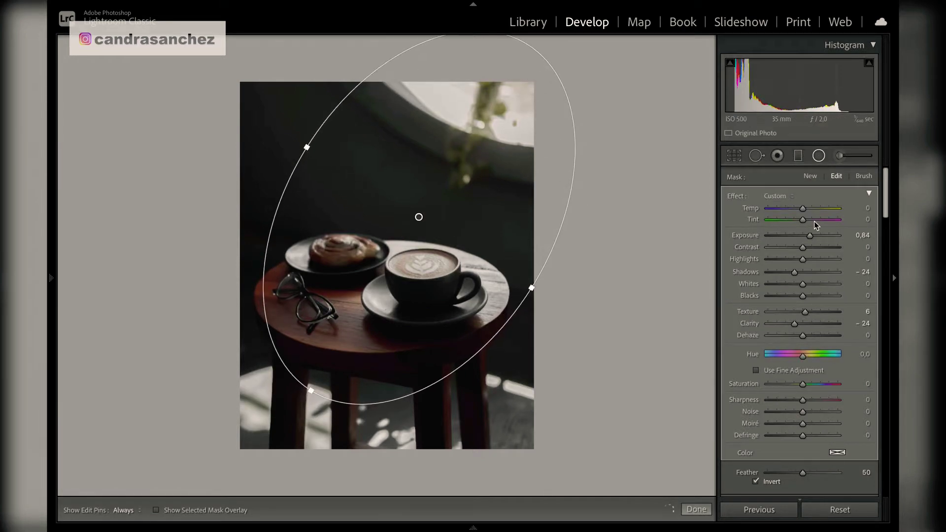
Set the radial filter's exposure to 2.16 and temperature to 22, and slightly shift its ellipse over the cup, pastry and window.
left_click_drag(811, 236, 823, 236)
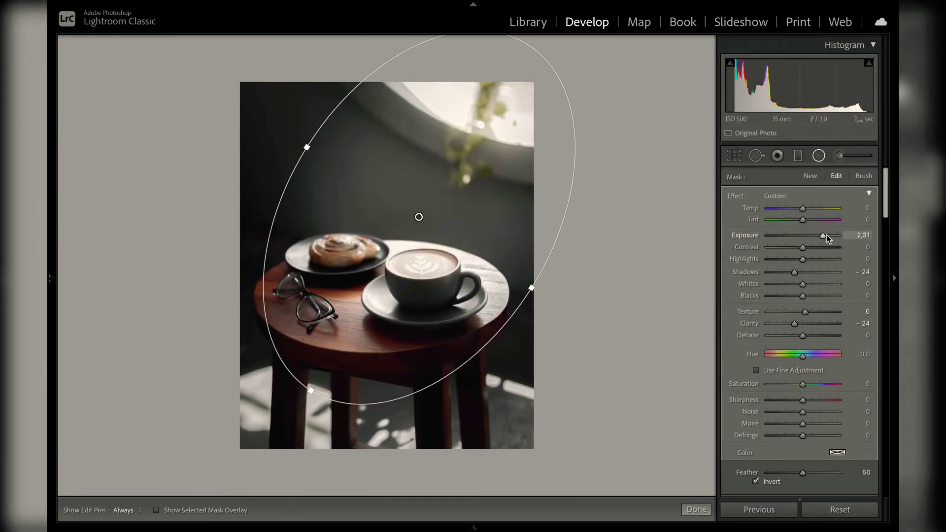
double_click(822, 236)
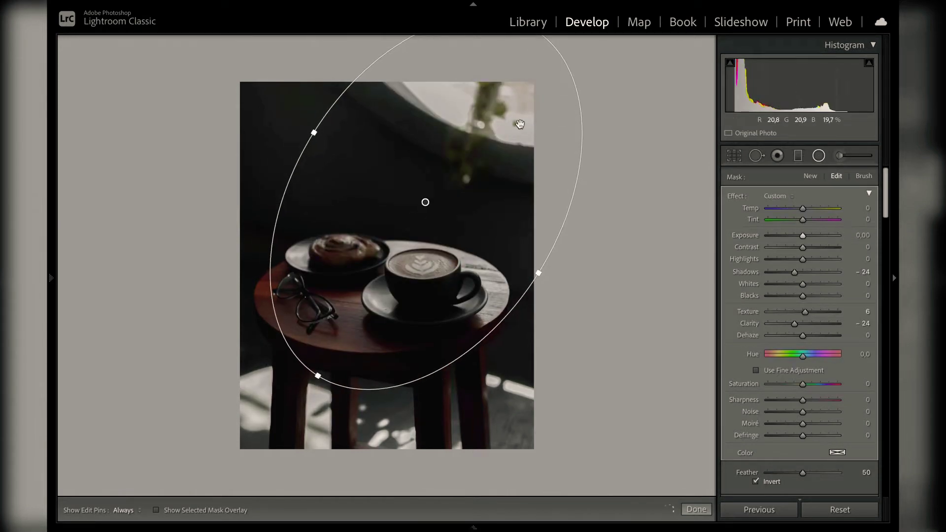
left_click_drag(804, 236, 813, 209)
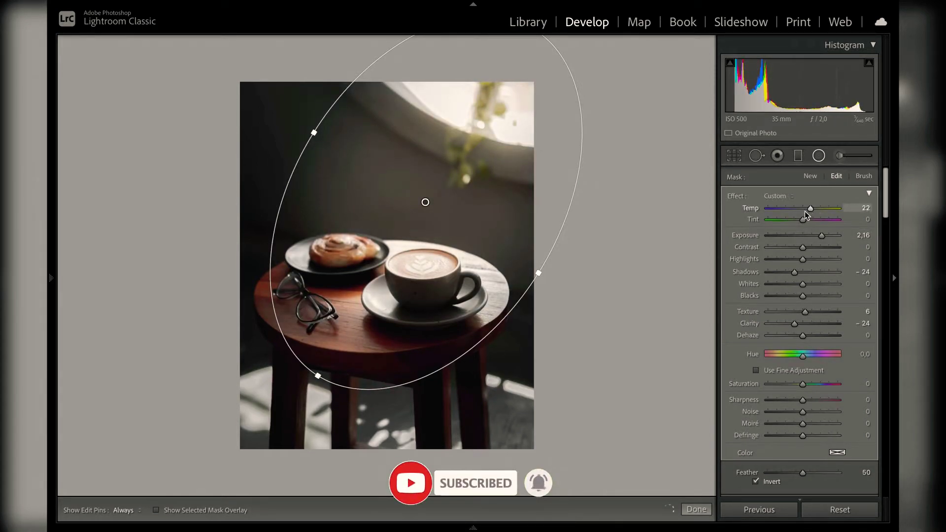
left_click_drag(318, 377, 316, 381)
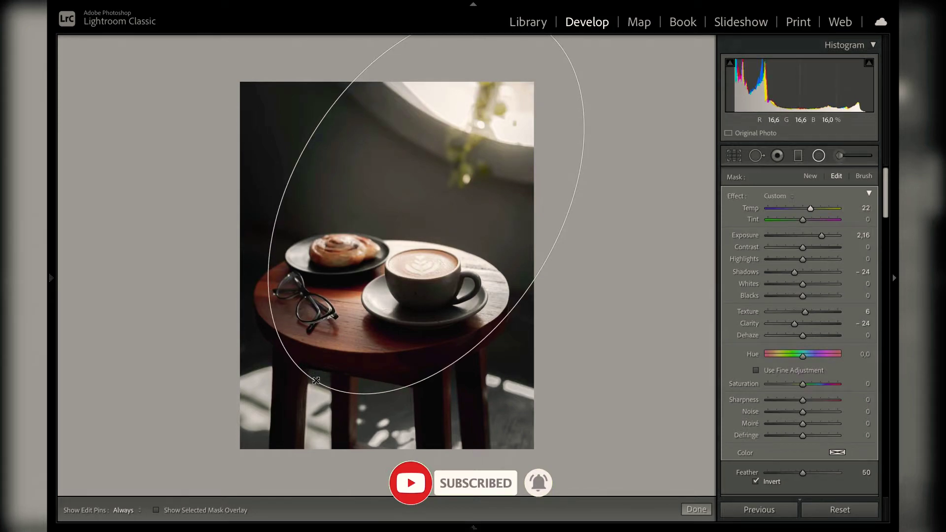
left_click_drag(409, 263, 404, 263)
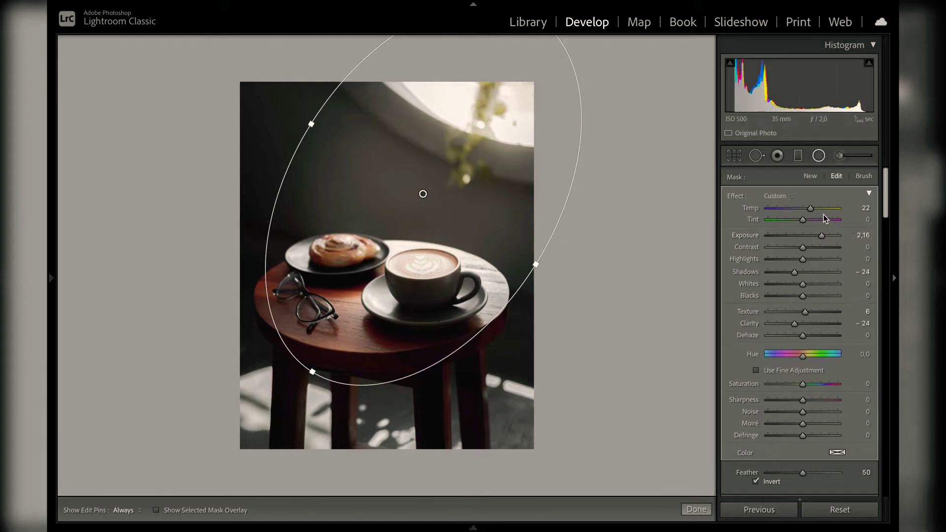
left_click_drag(815, 208, 811, 207)
Reset the radial filter's clarity, readjust its clarity and texture, and close the filter.
scroll(827, 394, "down", 1)
scroll(827, 395, "down", 3)
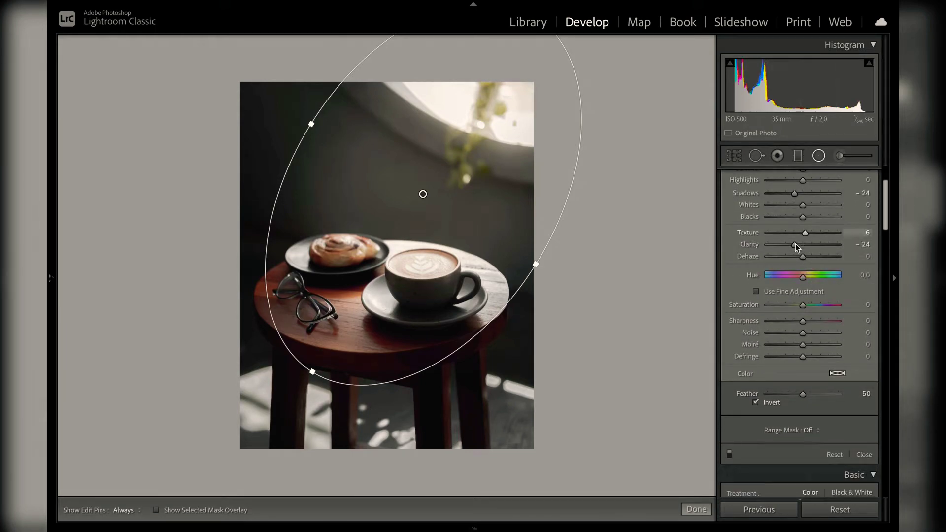
double_click(754, 244)
left_click_drag(804, 245, 824, 233)
left_click_drag(809, 233, 810, 232)
left_click(864, 455)
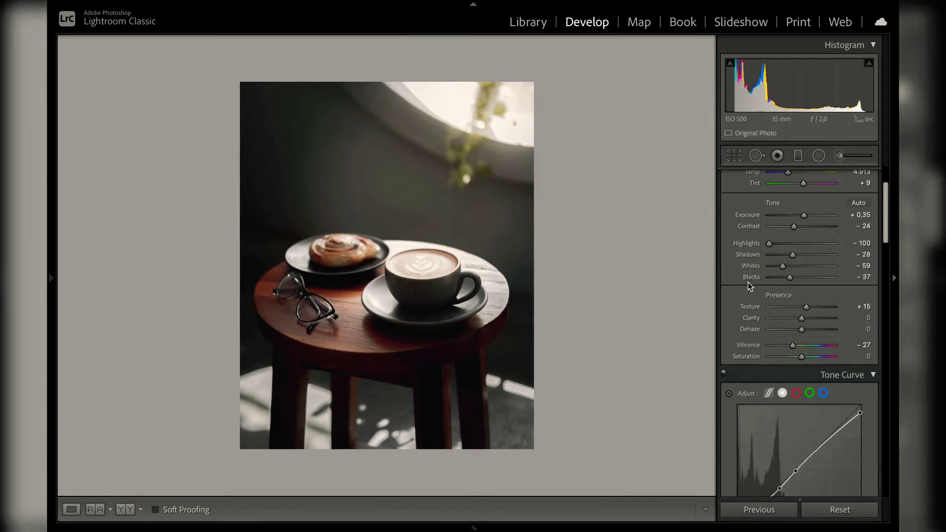
Compare the edited photo with its before version several times.
key("backslash")
key("backslash")
key("backslash")
key("backslash")
key("backslash")
key("backslash")
key("backslash")
key("backslash")
Rotate the 4 x 5 crop to an angle of 0.69, apply it, and compare the photo with its before version.
left_click(734, 156)
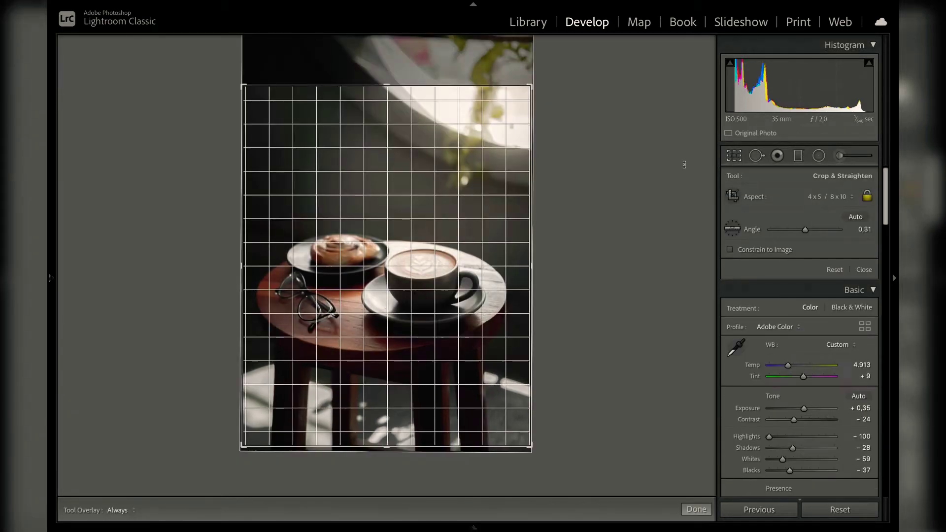
left_click_drag(685, 164, 686, 166)
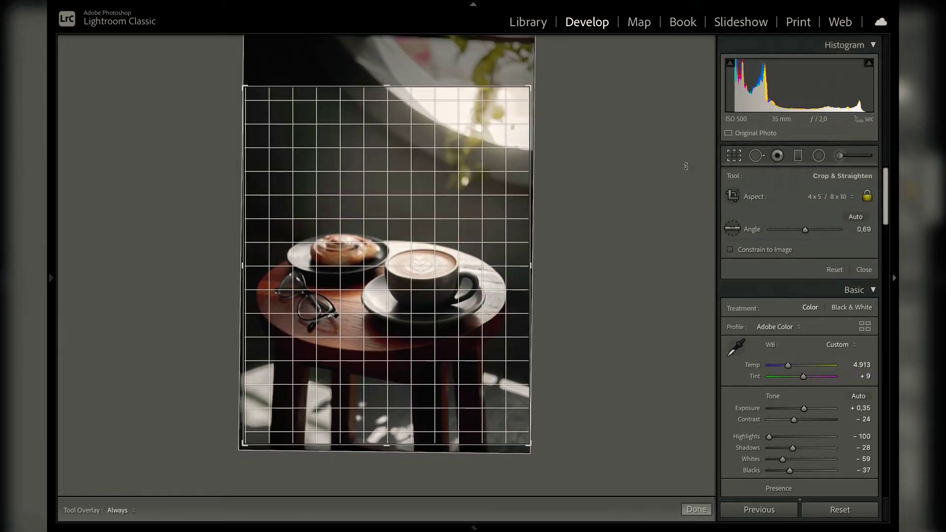
key("Return")
key("backslash")
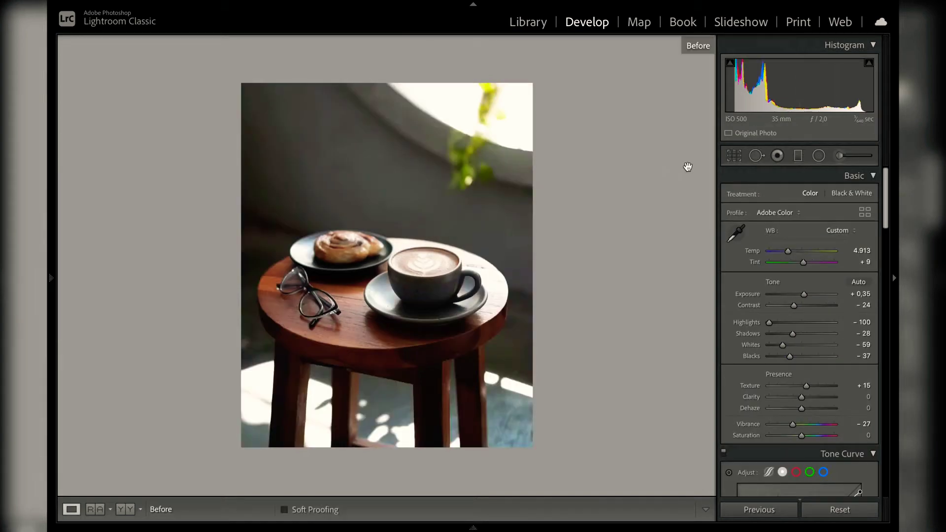
key("backslash")
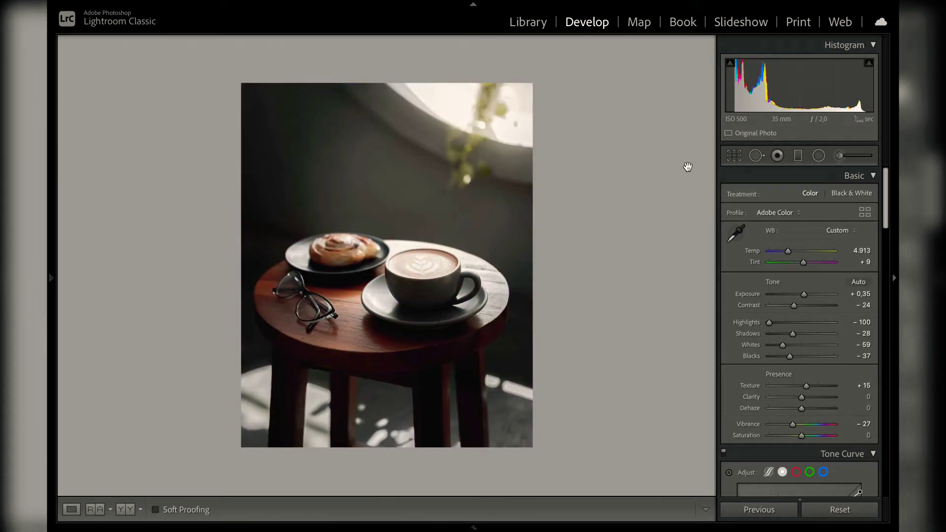
left_click(816, 162)
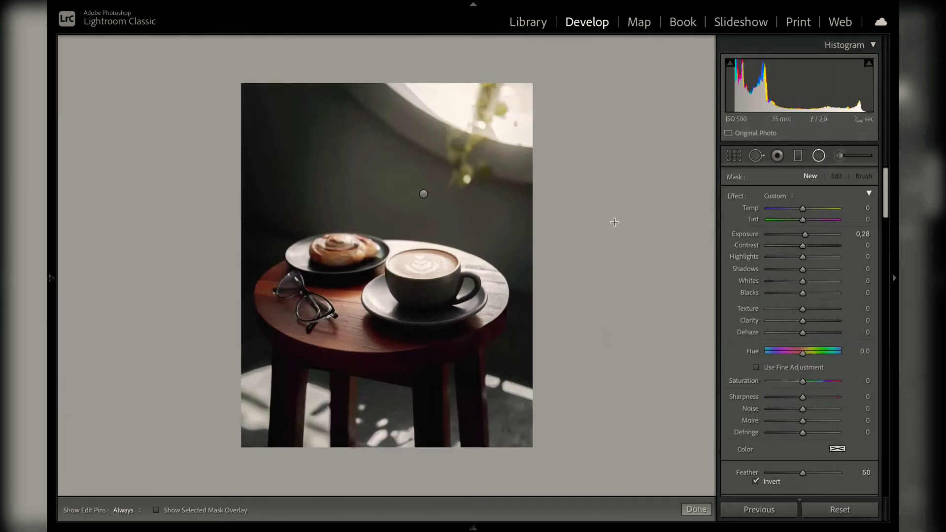
left_click(799, 157)
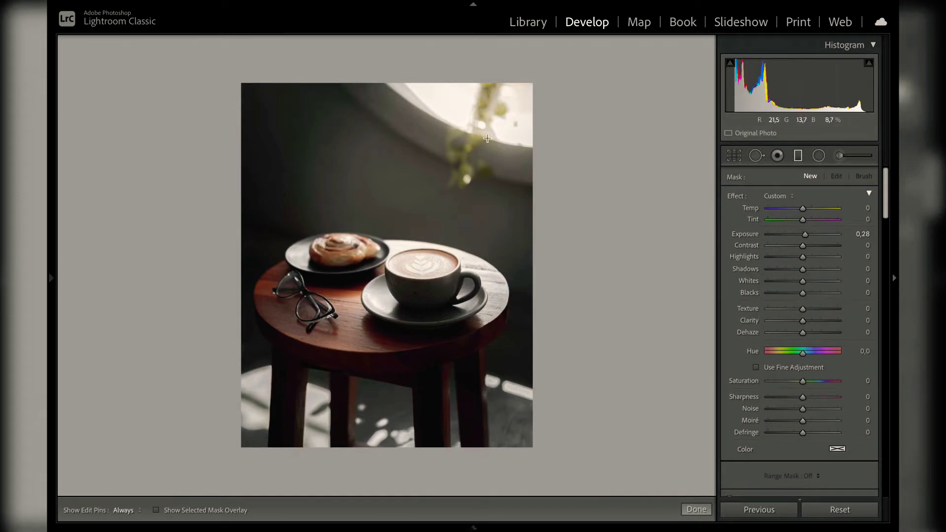
scroll(837, 298, "down", 3)
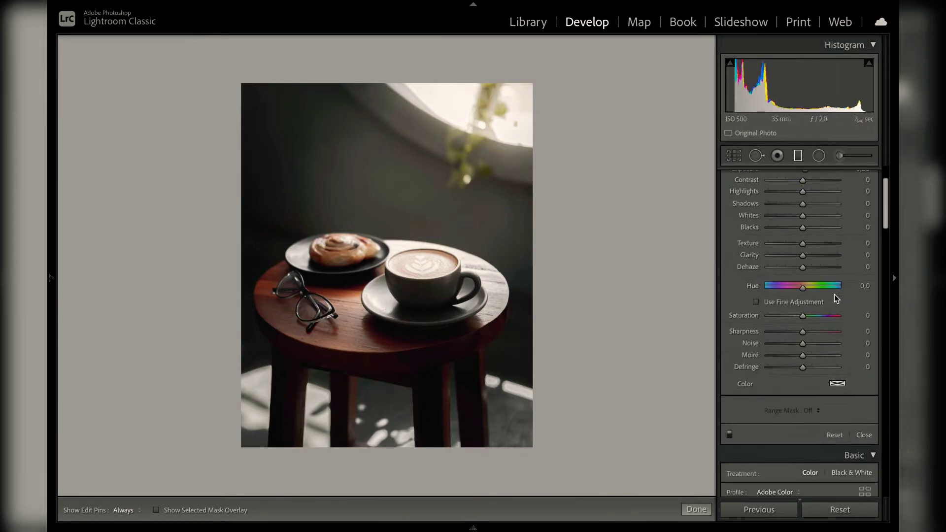
scroll(835, 294, "down", 2)
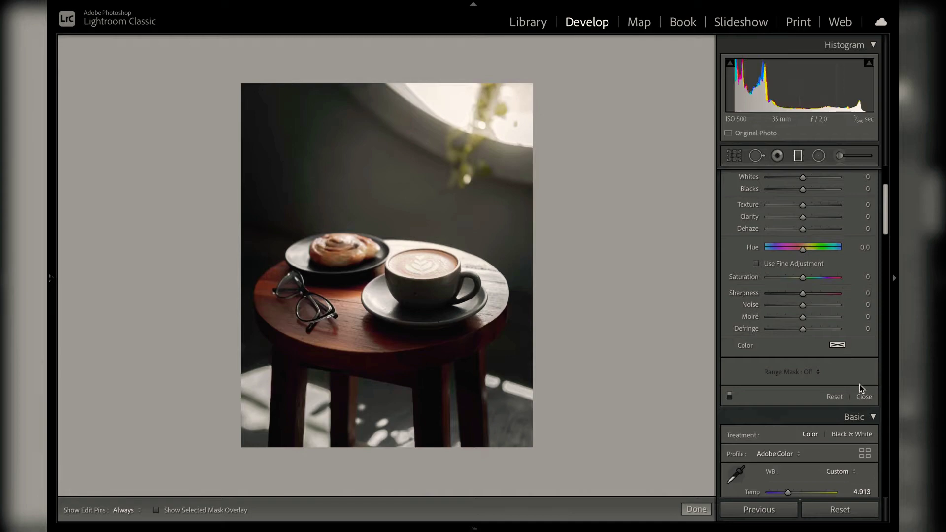
left_click(863, 397)
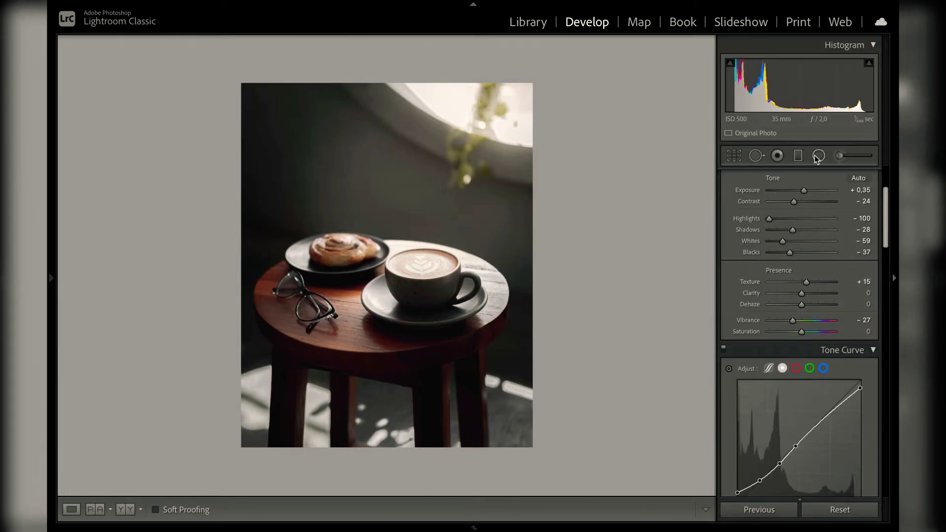
Draw a second radial filter over the stool legs and sunlit floor, and tilt and move its wide ellipse to cover that area.
key("shift+m")
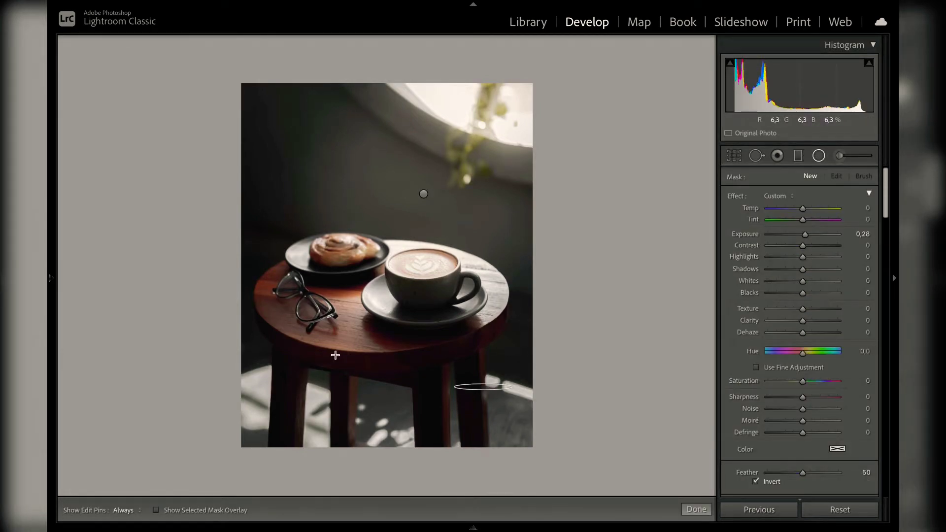
left_click_drag(335, 355, 219, 474)
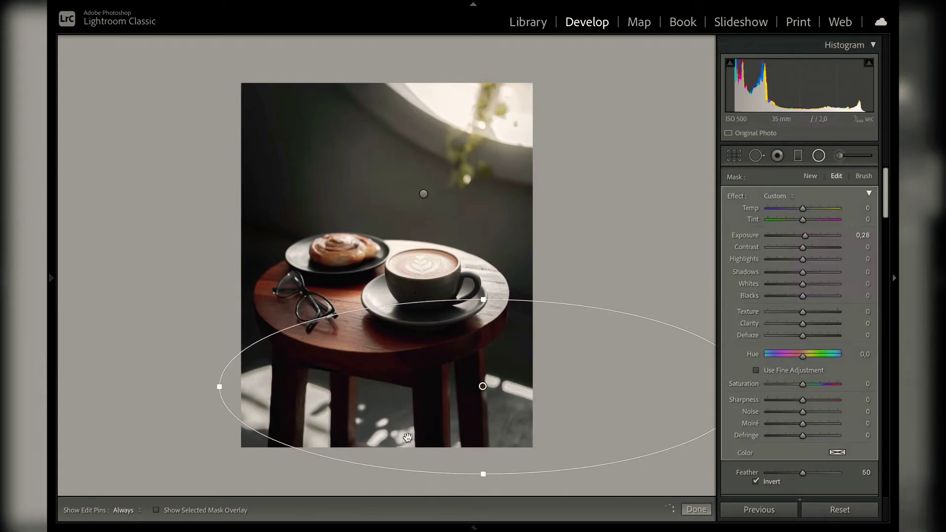
left_click_drag(407, 437, 218, 427)
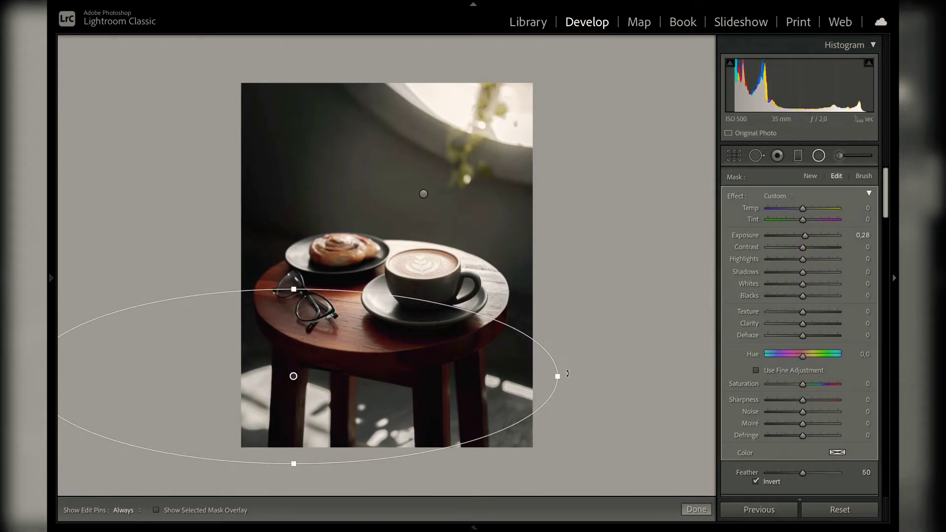
left_click_drag(568, 374, 564, 406)
left_click_drag(440, 390, 487, 408)
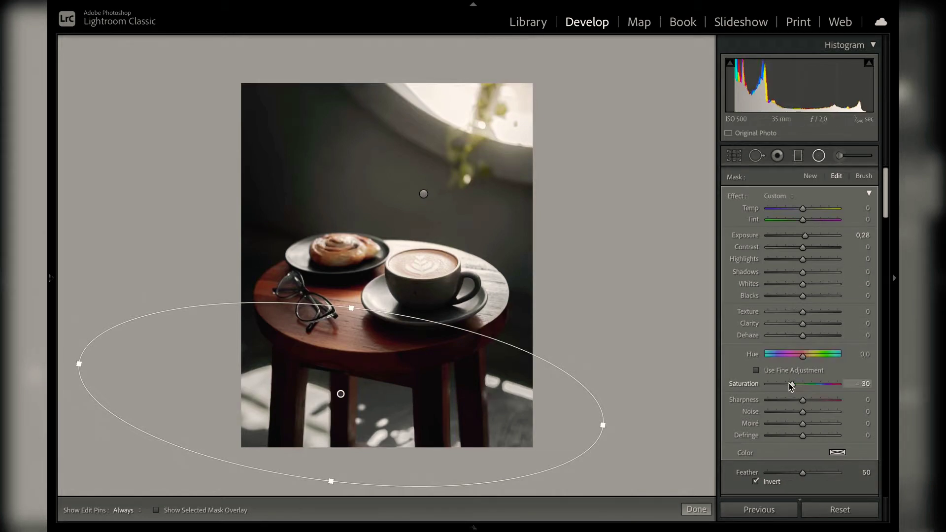
Enlarge and reposition the ellipse over the stool legs, set its saturation to -52, and close the filter.
left_click_drag(351, 309, 355, 283)
left_click_drag(330, 325, 322, 327)
scroll(811, 389, "down", 3)
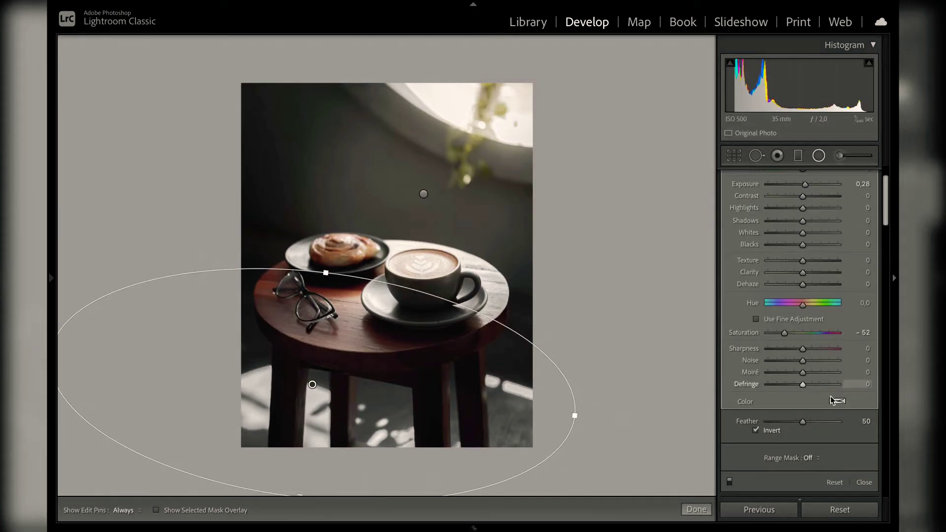
left_click(865, 482)
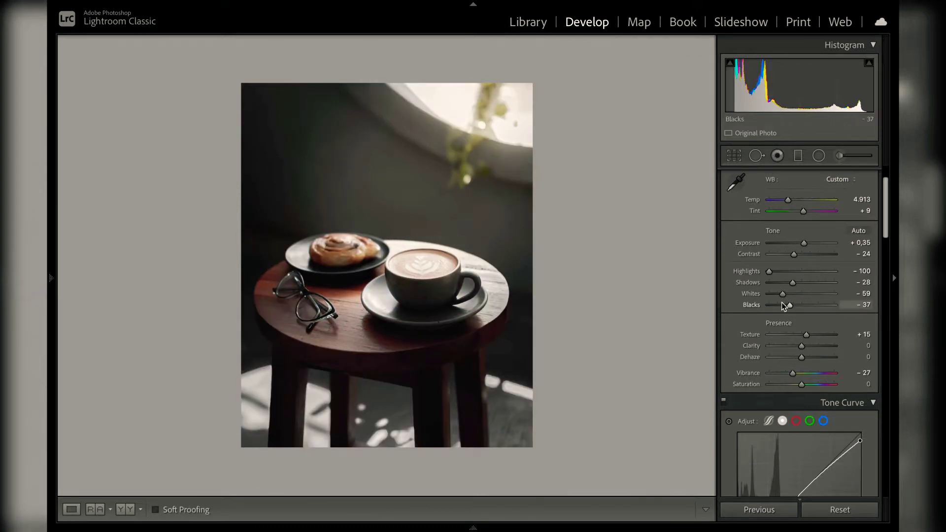
Set the whole photo's texture to +38 and clarity to -7, then try clarity at +80 and undo that change.
scroll(785, 306, "down", 1)
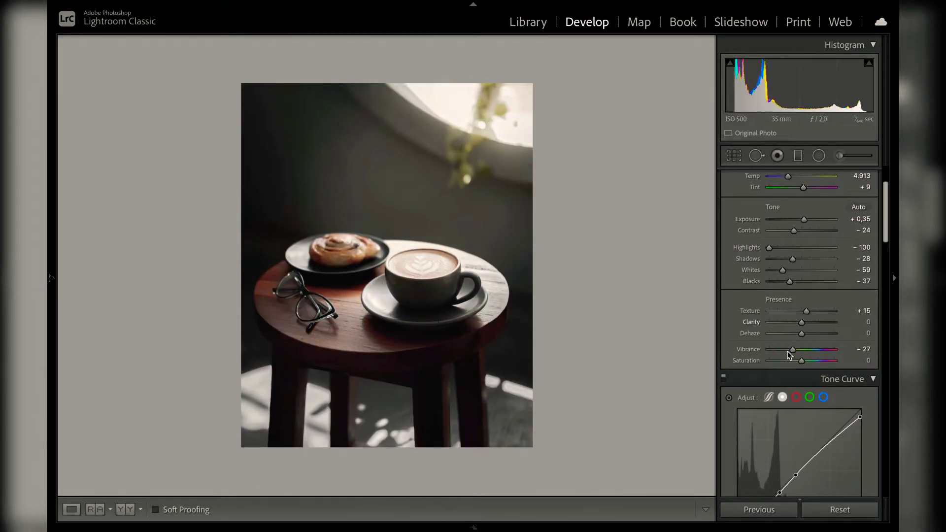
mouse_move(802, 323)
left_mouse_down()
mouse_move(826, 324)
mouse_move(785, 322)
mouse_move(800, 324)
left_mouse_up()
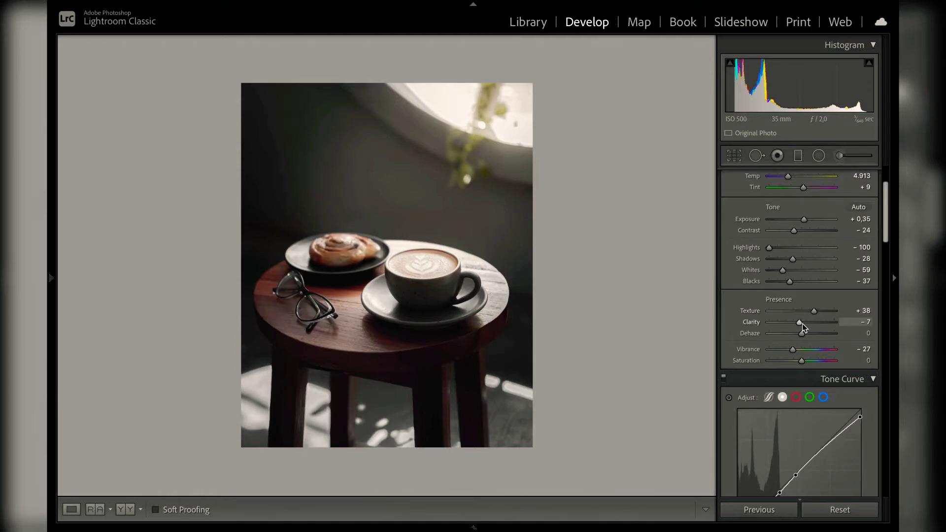
left_click(828, 324)
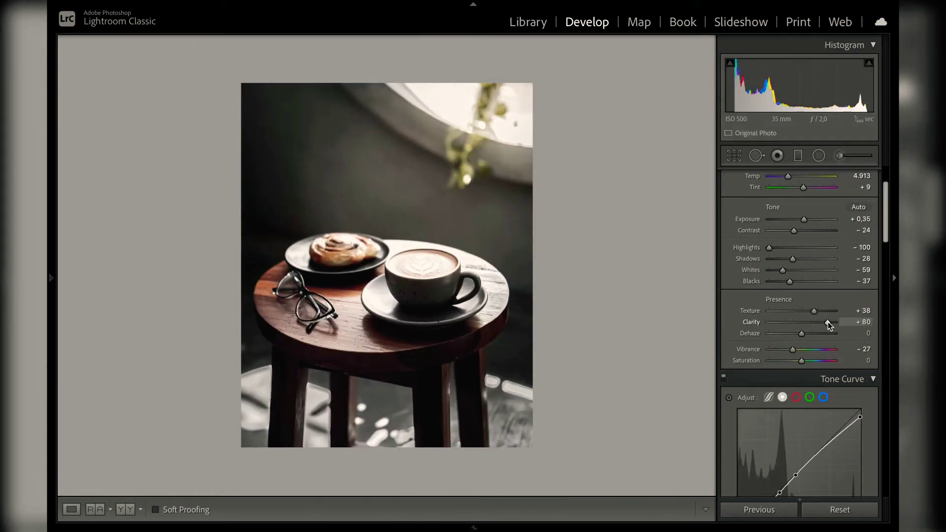
key("ctrl+z")
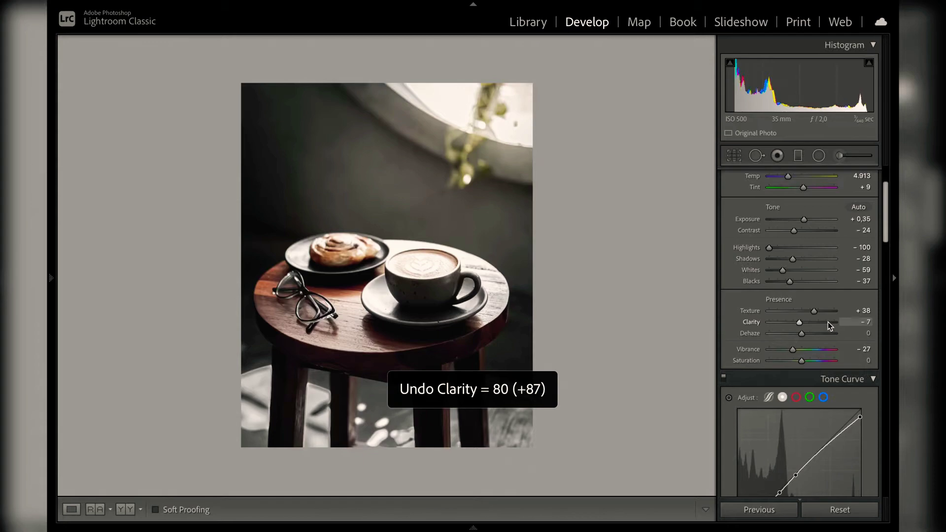
Shift the hue of the greens in the HSL settings and set the green saturation to +9.
scroll(796, 325, "down", 10)
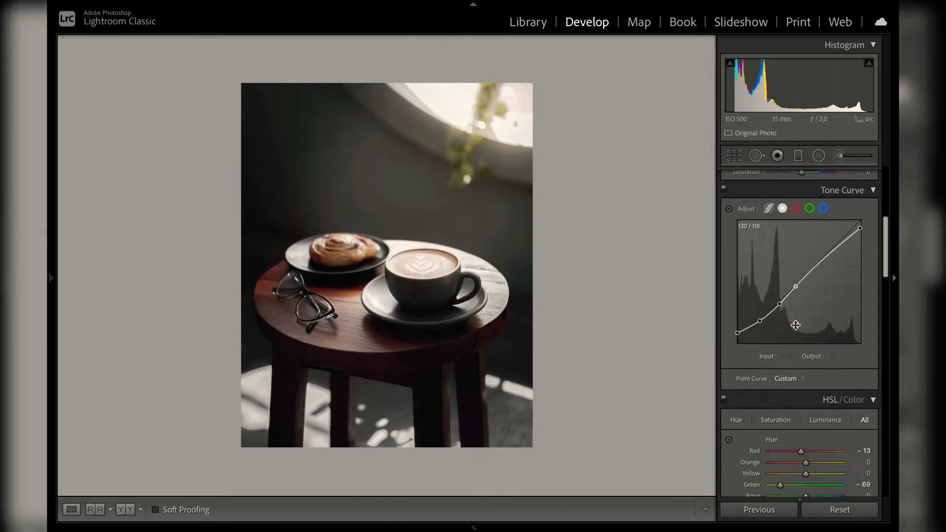
scroll(796, 326, "down", 6)
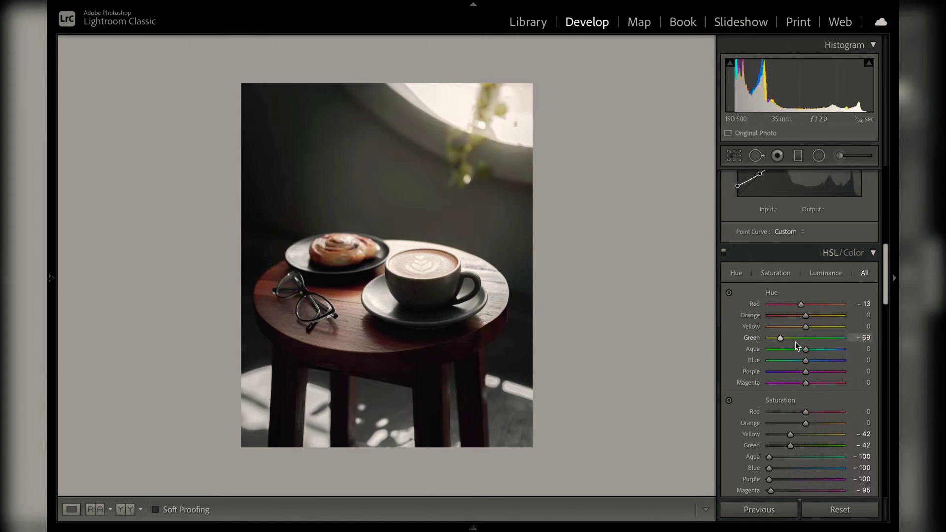
mouse_move(784, 340)
left_mouse_down()
mouse_move(824, 337)
mouse_move(802, 341)
left_mouse_up()
left_click(779, 275)
left_click_drag(791, 338, 809, 341)
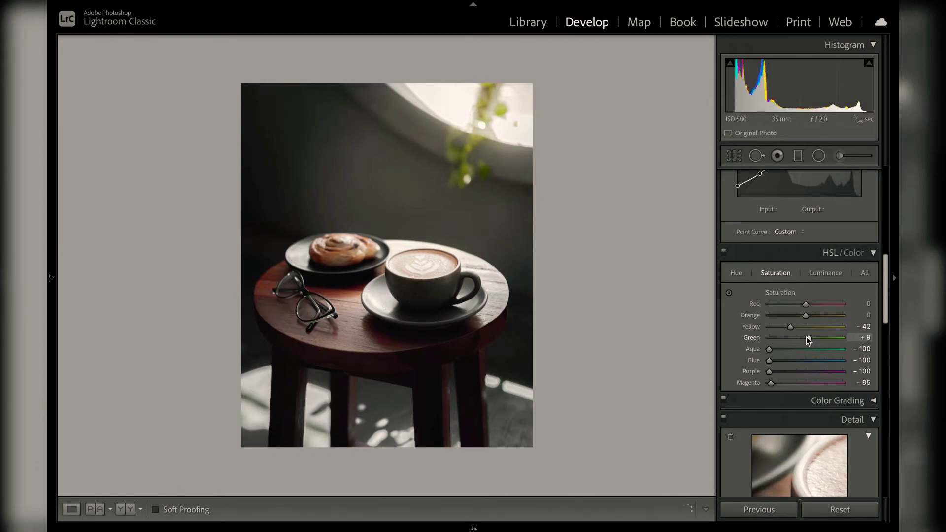
Adjust the green luminance, and set the saturation of yellow to -22 and orange to +4.
left_click(818, 274)
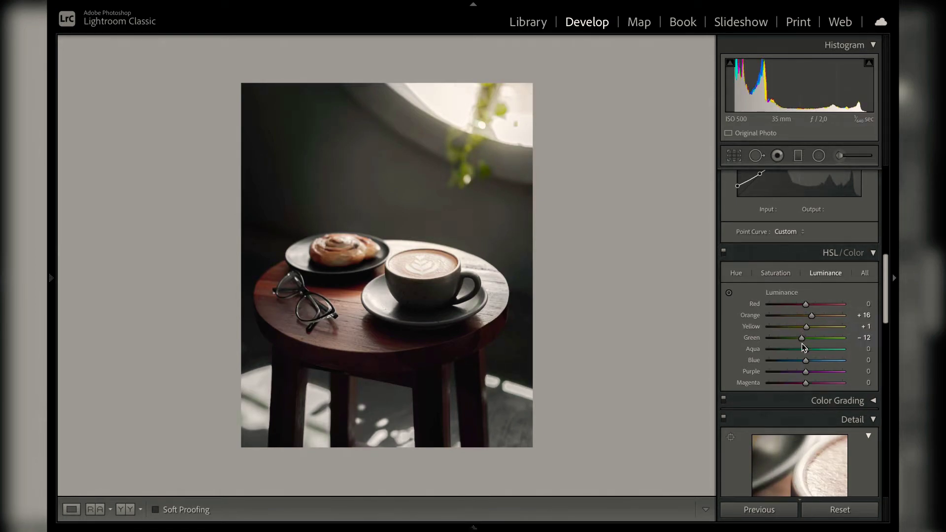
mouse_move(807, 338)
left_mouse_down()
mouse_move(823, 340)
mouse_move(805, 344)
left_mouse_up()
left_click(777, 274)
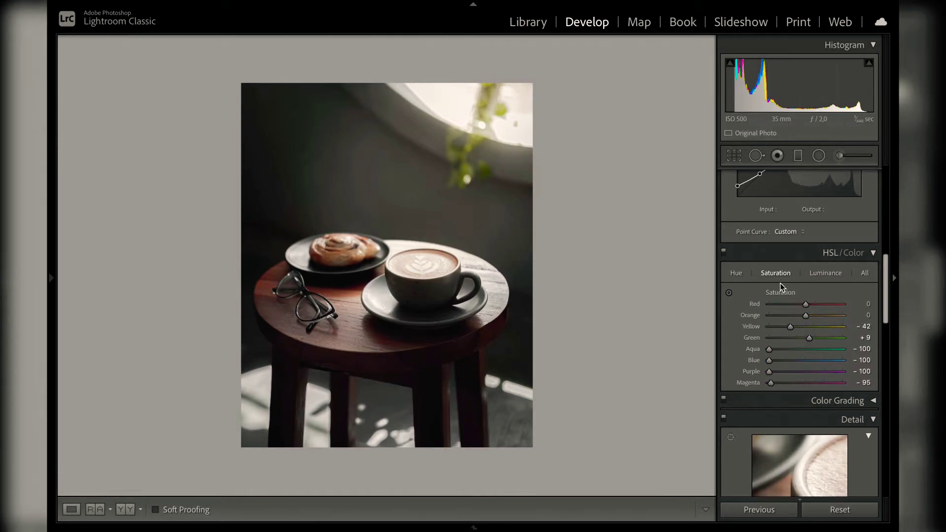
mouse_move(790, 329)
left_mouse_down()
mouse_move(778, 330)
mouse_move(838, 324)
mouse_move(802, 329)
left_mouse_up()
mouse_move(805, 316)
left_mouse_down()
mouse_move(823, 317)
mouse_move(794, 320)
mouse_move(812, 321)
left_mouse_up()
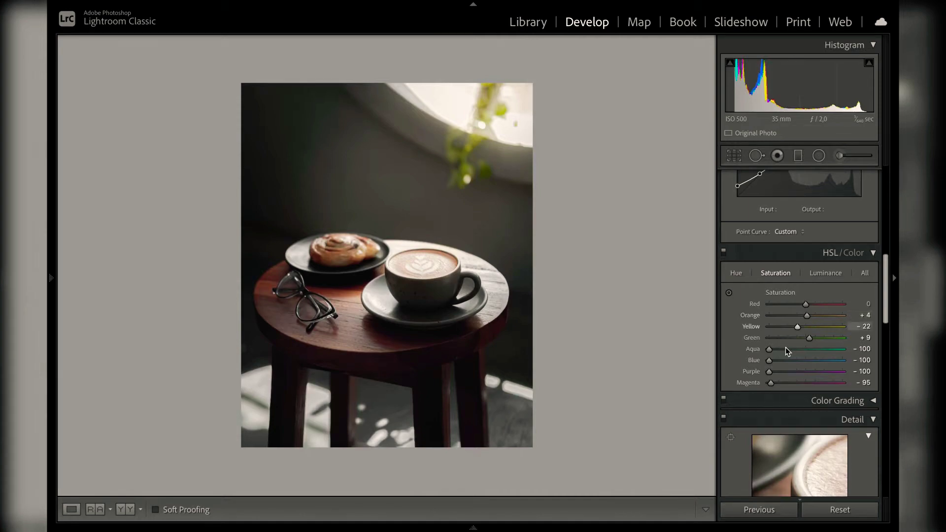
Darken the photo's edges with a post-crop vignette, setting its amount to -13 and its midpoint to 46.
scroll(799, 335, "down", 5)
scroll(788, 351, "down", 5)
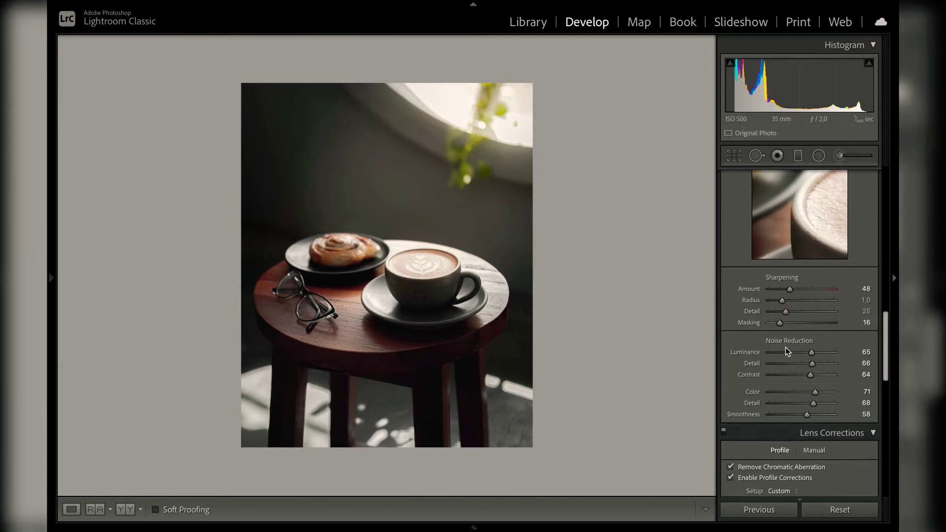
scroll(788, 350, "down", 3)
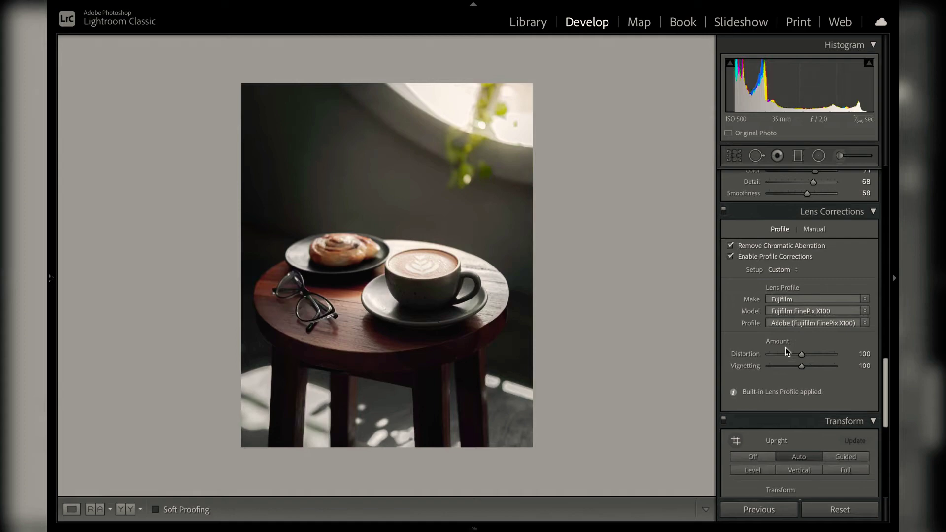
scroll(787, 351, "down", 5)
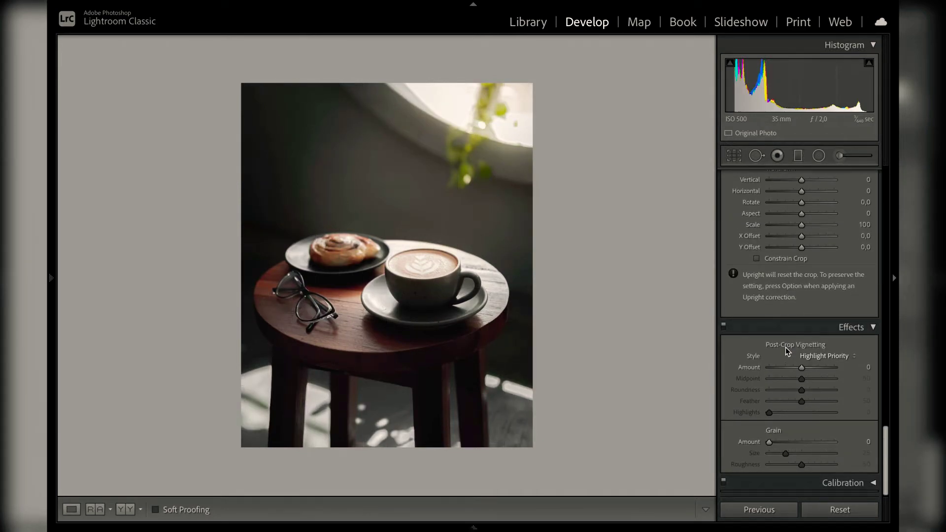
mouse_move(802, 368)
left_mouse_down()
mouse_move(786, 379)
mouse_move(815, 380)
mouse_move(790, 378)
left_mouse_up()
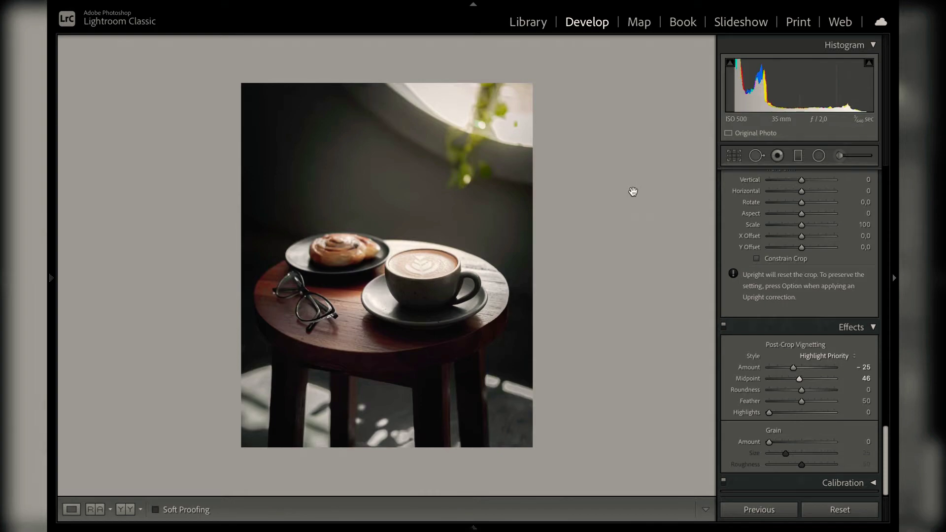
key("backslash")
key("backslash")
left_click_drag(795, 368, 799, 370)
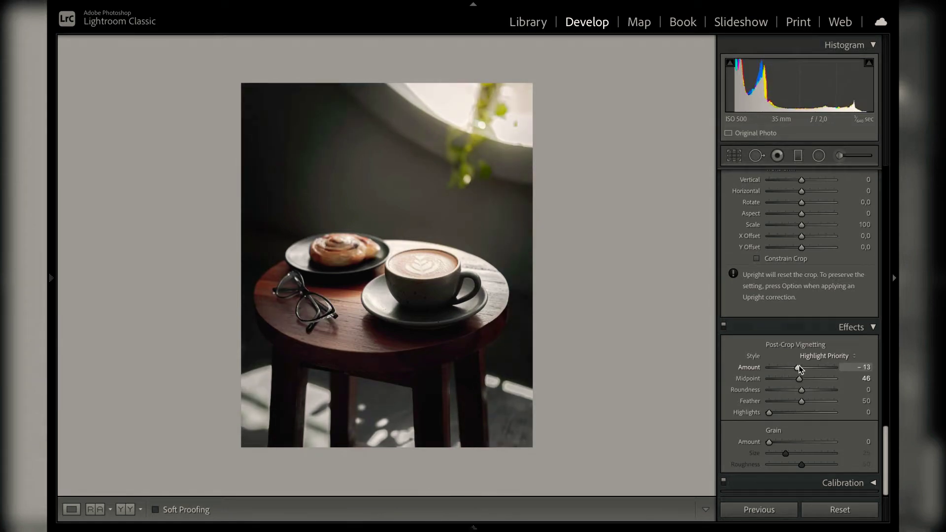
Switch to the Library module and export the edited photo for further work in Photoshop.
mouse_move(252, 2)
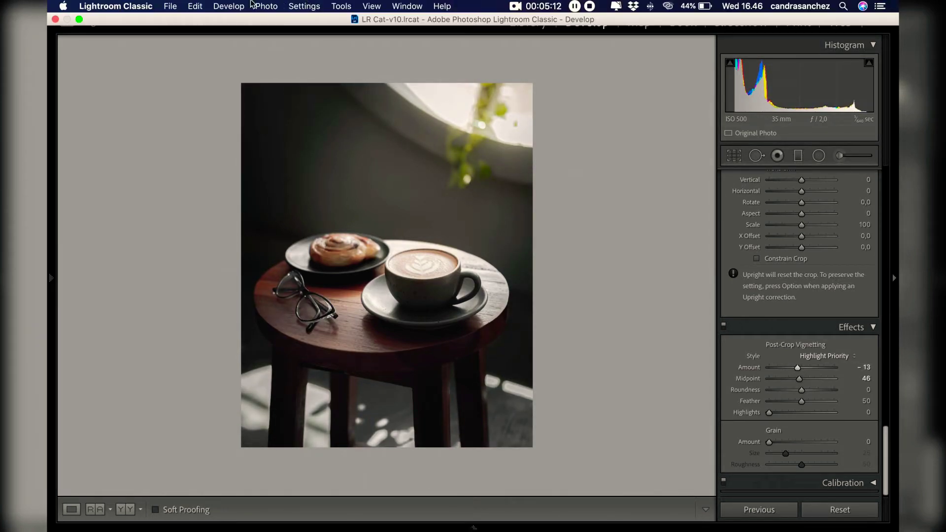
left_click(170, 6)
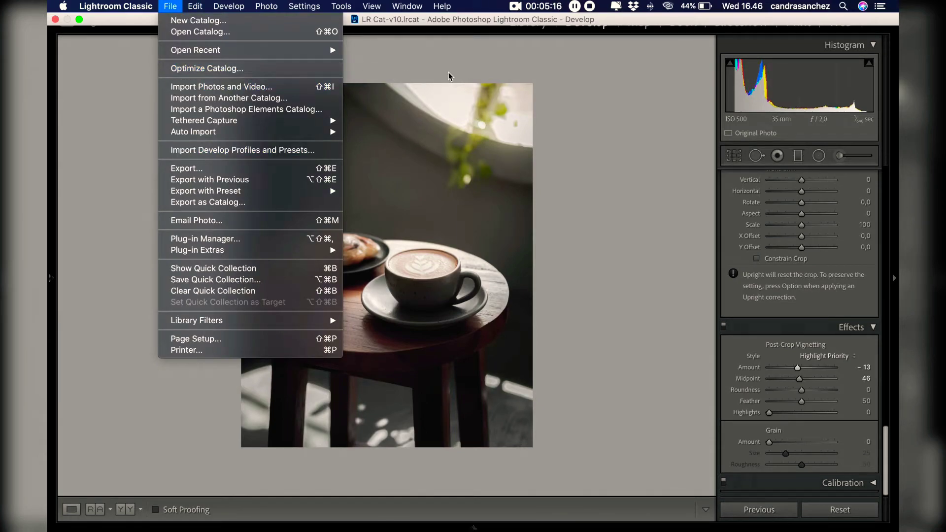
left_click(497, 88)
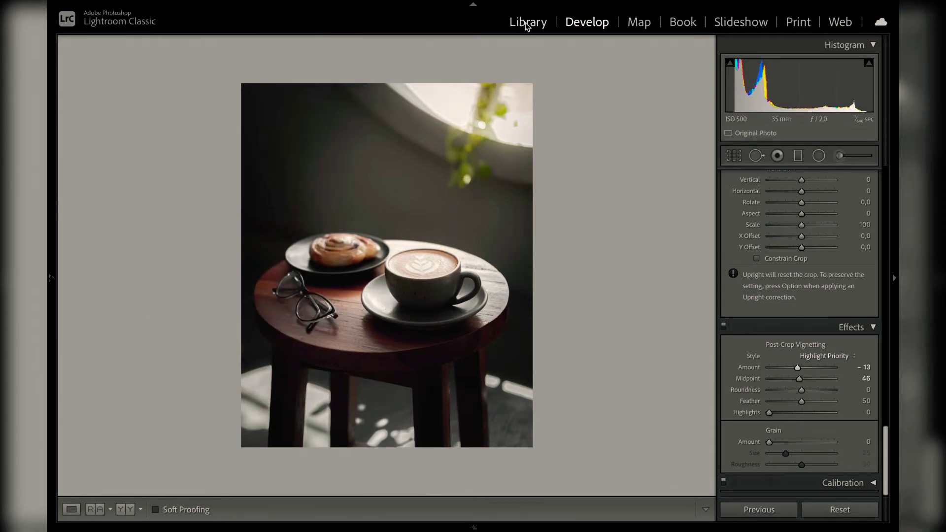
left_click(527, 23)
left_click(170, 6)
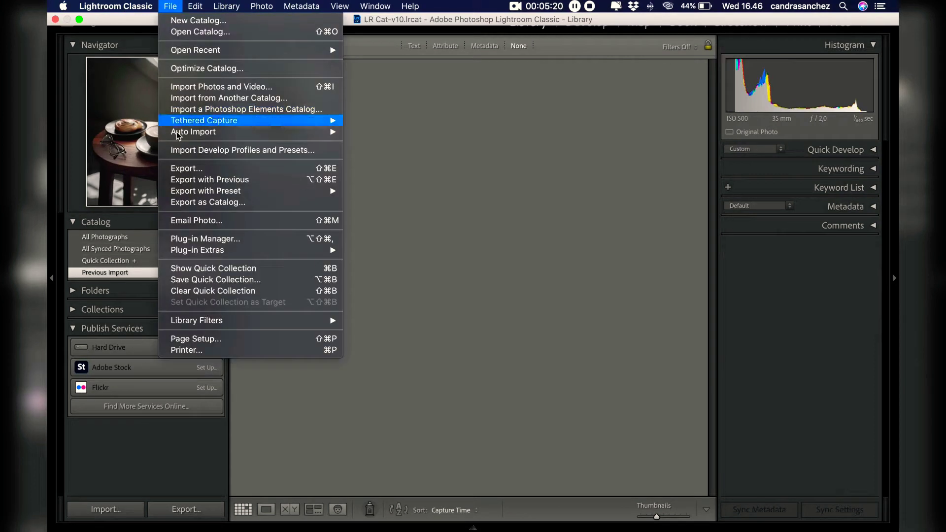
left_click(180, 169)
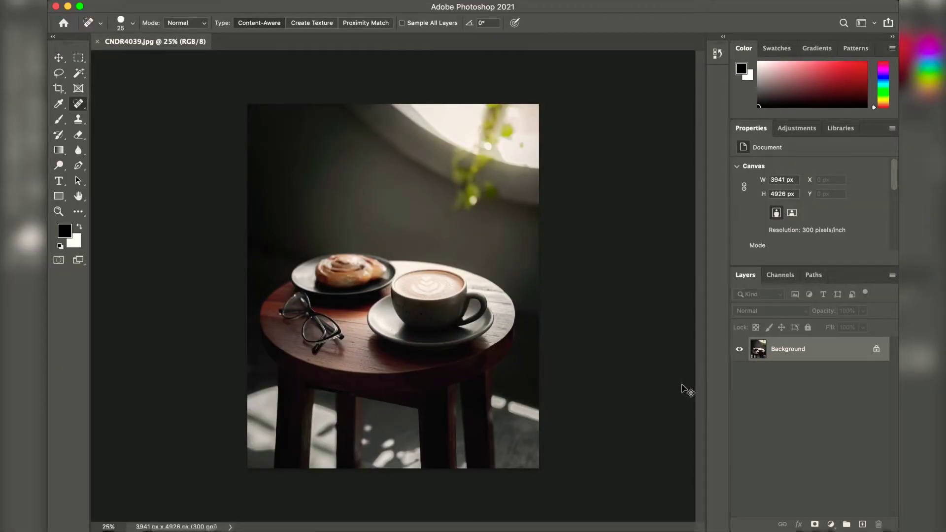
In Photoshop, duplicate the photo layer, set the white input level of the copy to 238 with Levels, and merge it down.
key("ctrl+j")
key("i")
key("ctrl+l")
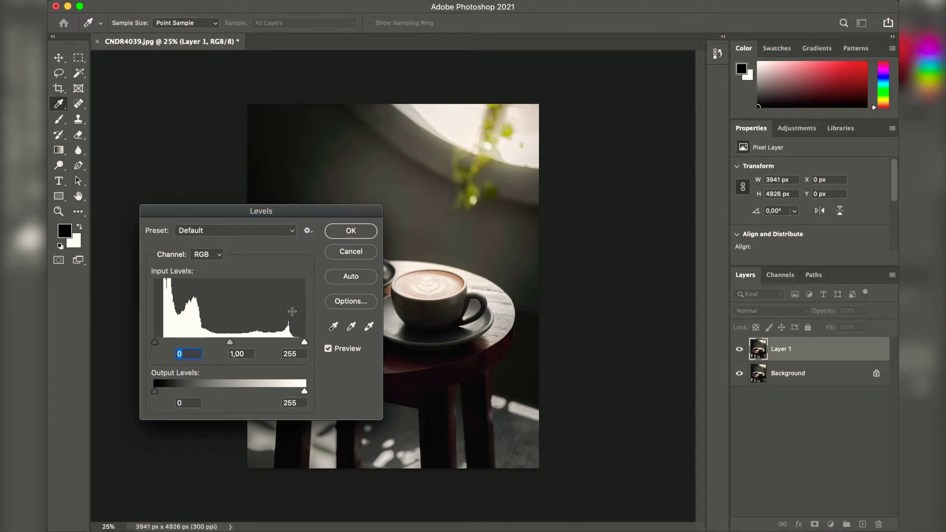
left_click_drag(305, 342, 294, 343)
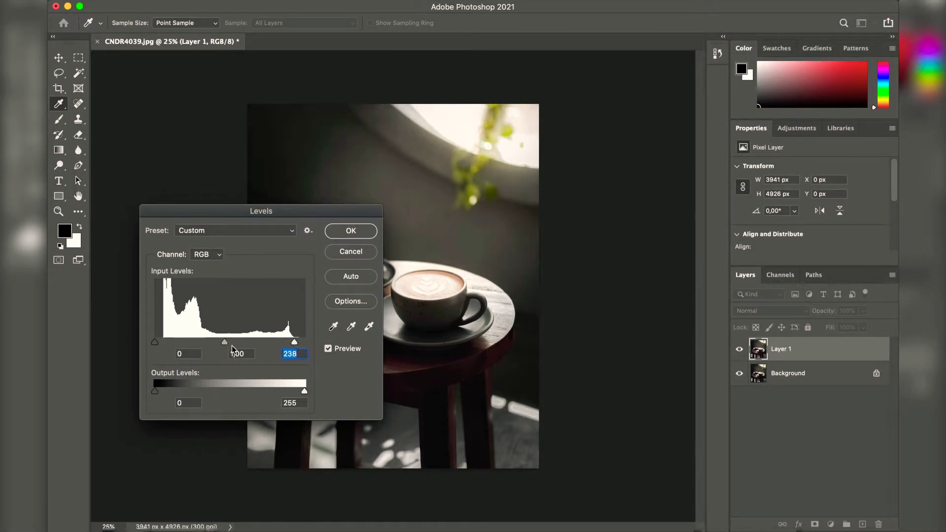
left_click(363, 231)
key("j")
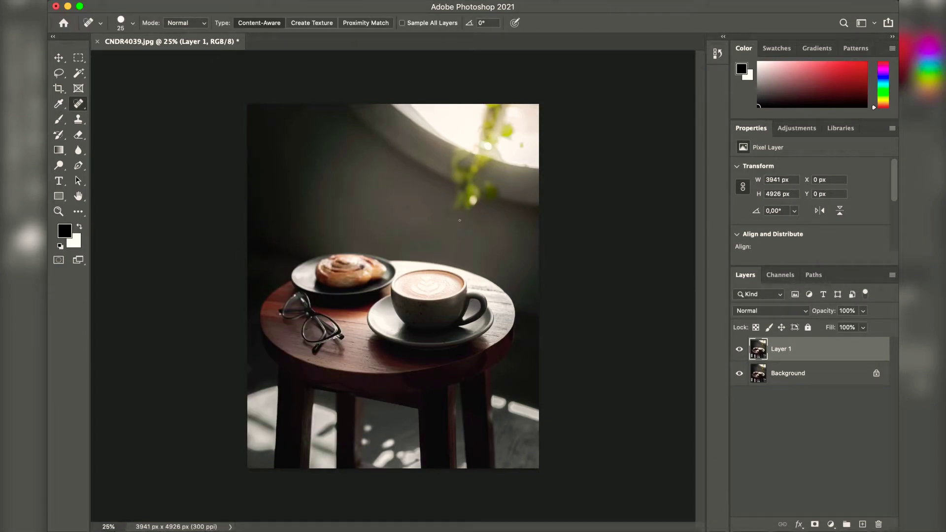
key("super+e")
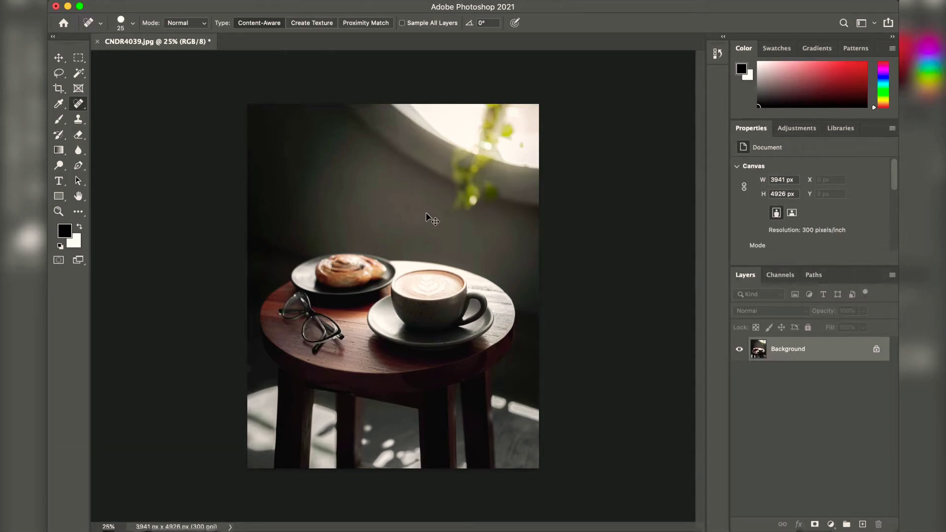
Duplicate the background layer and skew the copy vertically by about 0.09° by shifting its left edge slightly upward.
key("super+j")
left_click(195, 6)
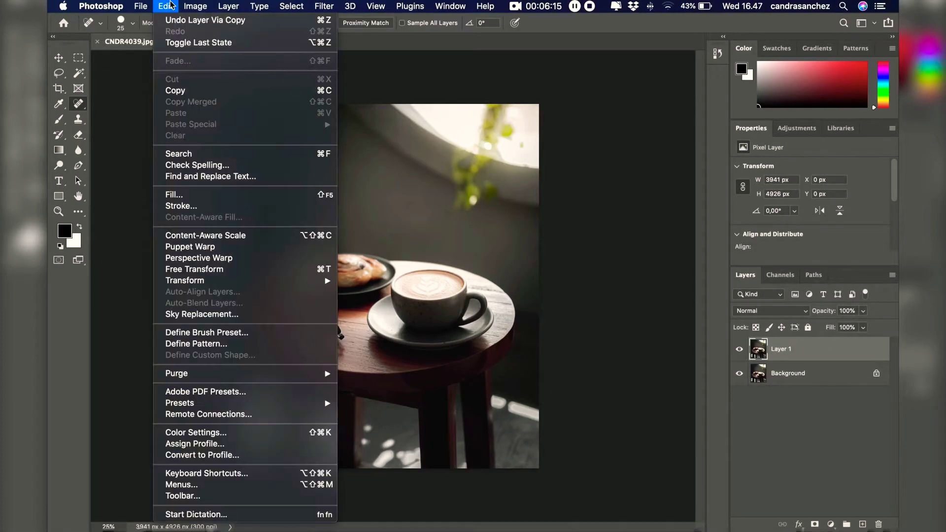
mouse_move(223, 284)
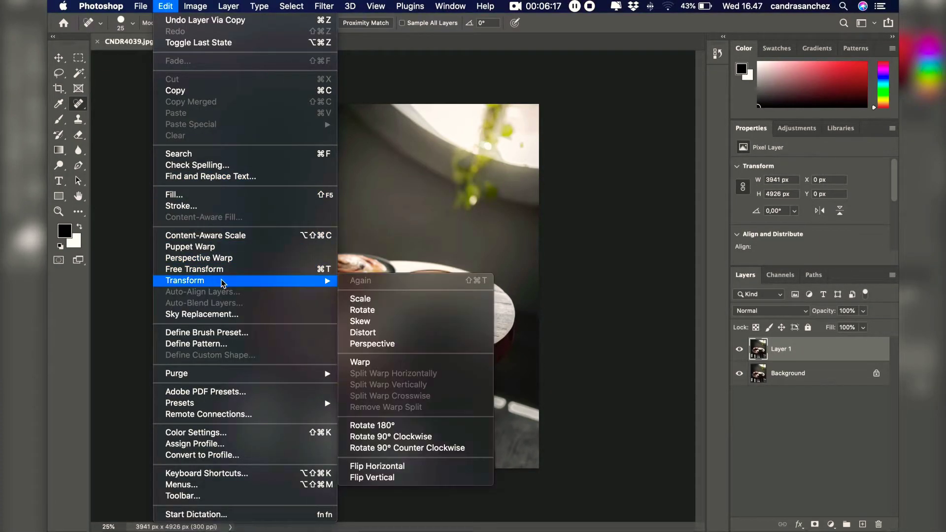
left_click(388, 322)
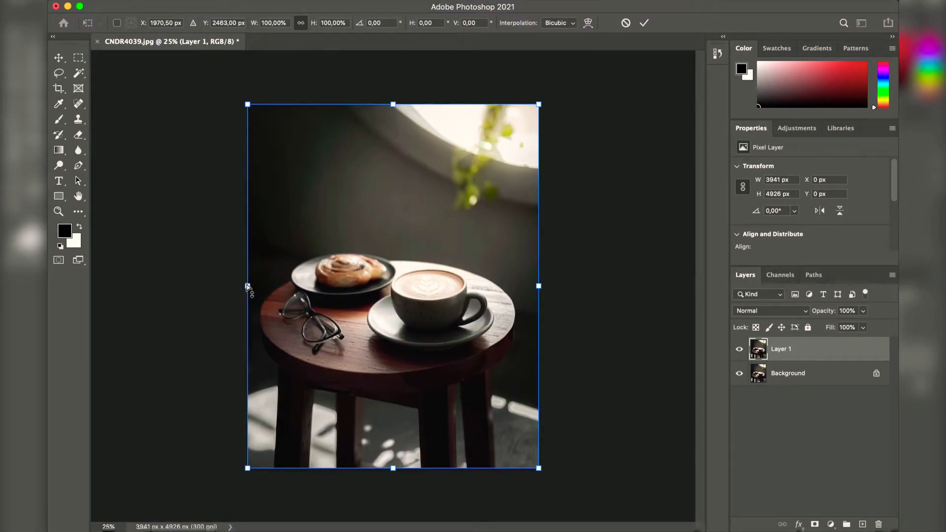
left_click_drag(247, 286, 248, 285)
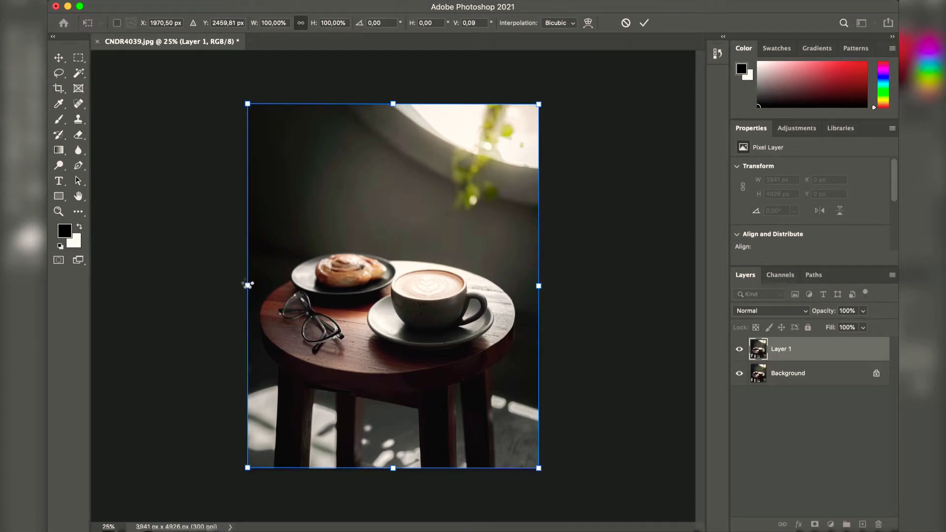
key("Return")
Scale the skewed layer up to about 101.32% outward from its lower-left corner and compare it with the earlier state.
key("ctrl+t")
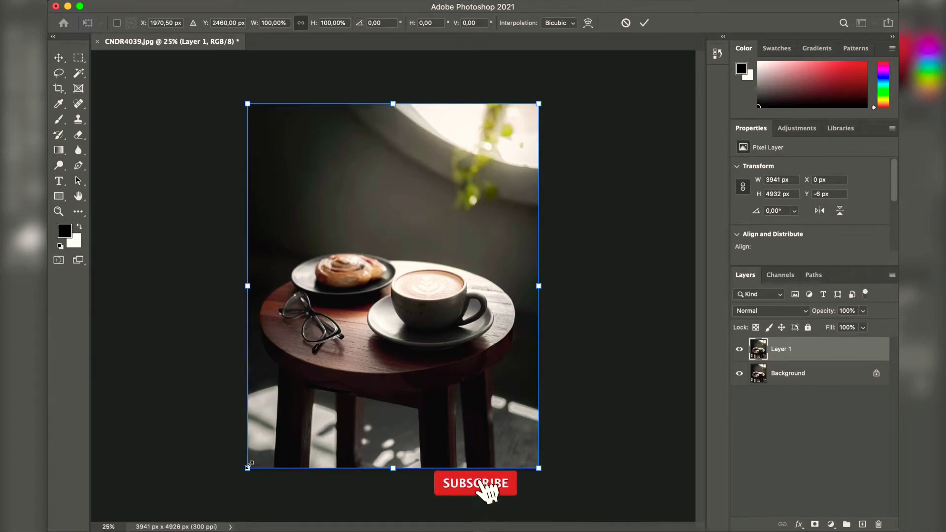
left_click_drag(247, 468, 241, 474)
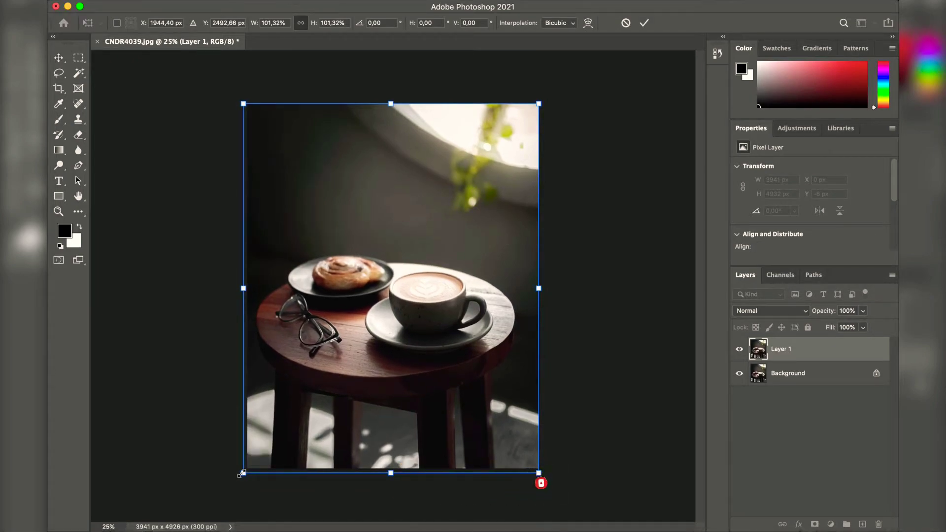
key("Return")
key("j")
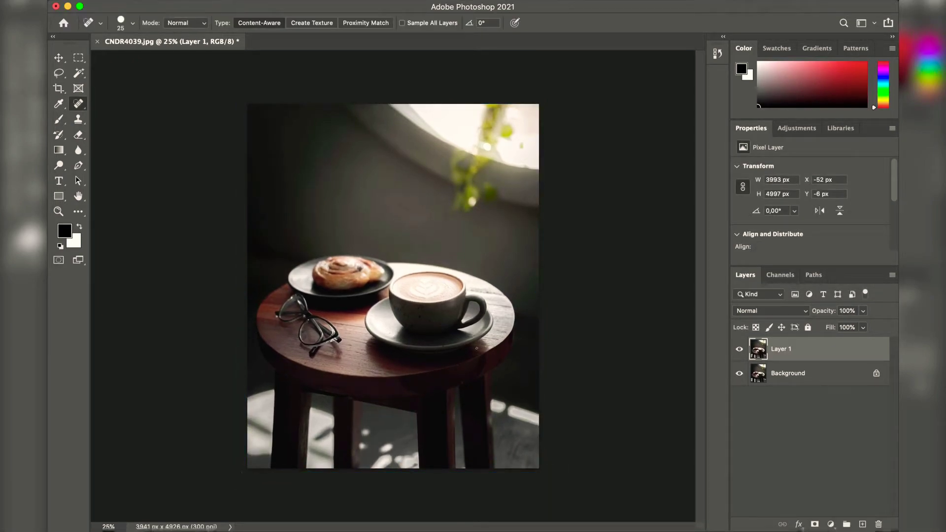
key("ctrl+z")
key("ctrl+z")
key("ctrl+shift+z")
Set the overall saturation of the duplicated layer to -37 with Hue/Saturation.
key("ctrl+u")
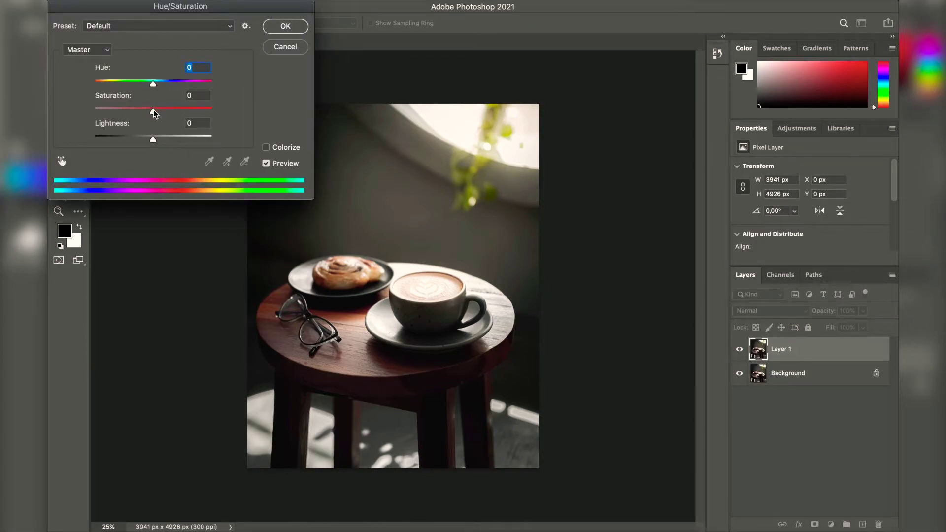
left_click_drag(154, 114, 132, 114)
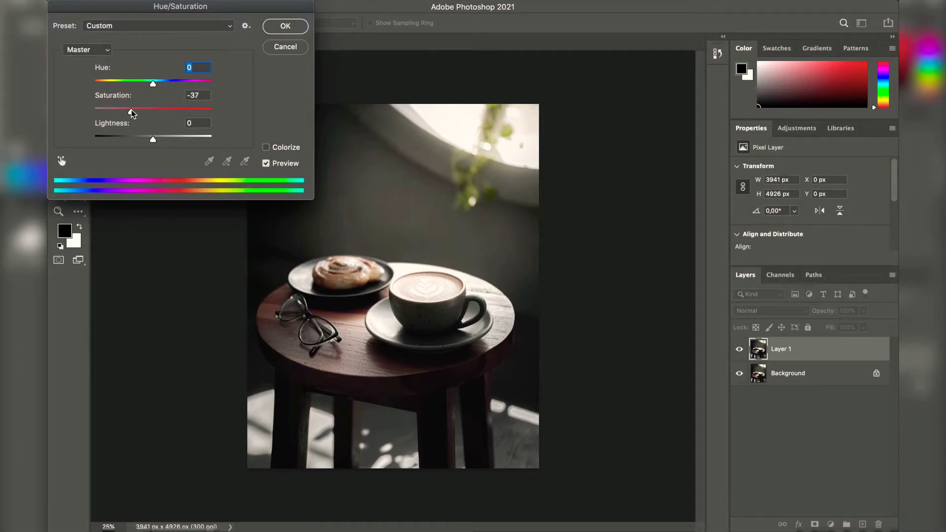
left_click(282, 26)
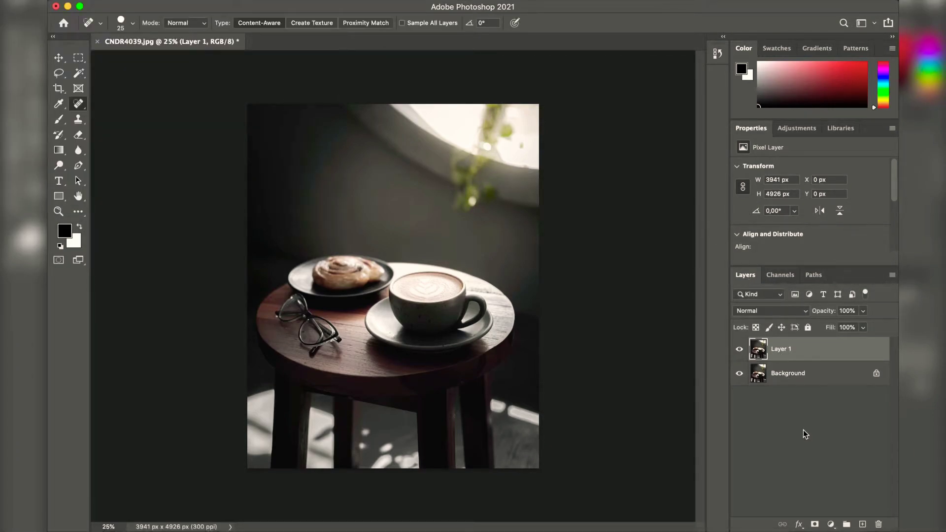
Add a mask to the desaturated layer and paint black over the hanging plant with a 400 px brush to restore its color.
left_click(814, 525)
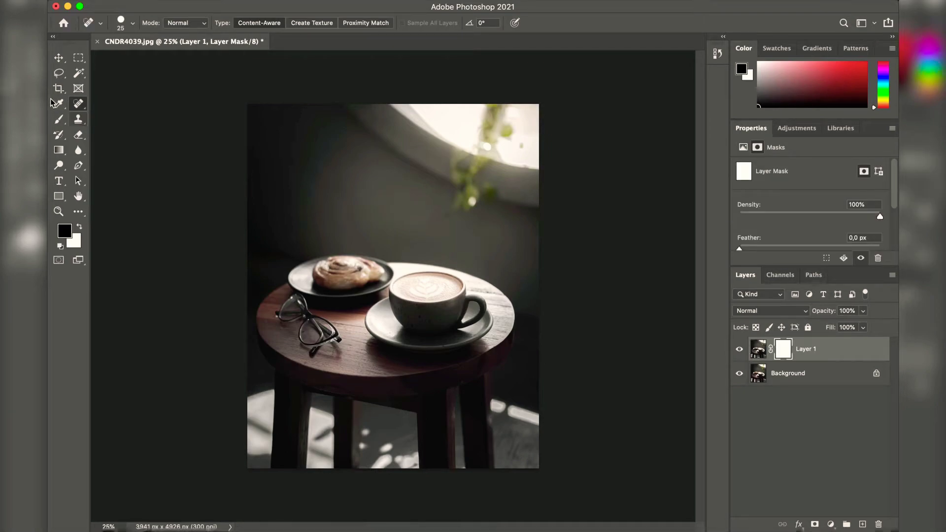
left_click(58, 118)
key("bracketright")
key("bracketright")
key("bracketright")
key("bracketright")
key("bracketright")
key("bracketright")
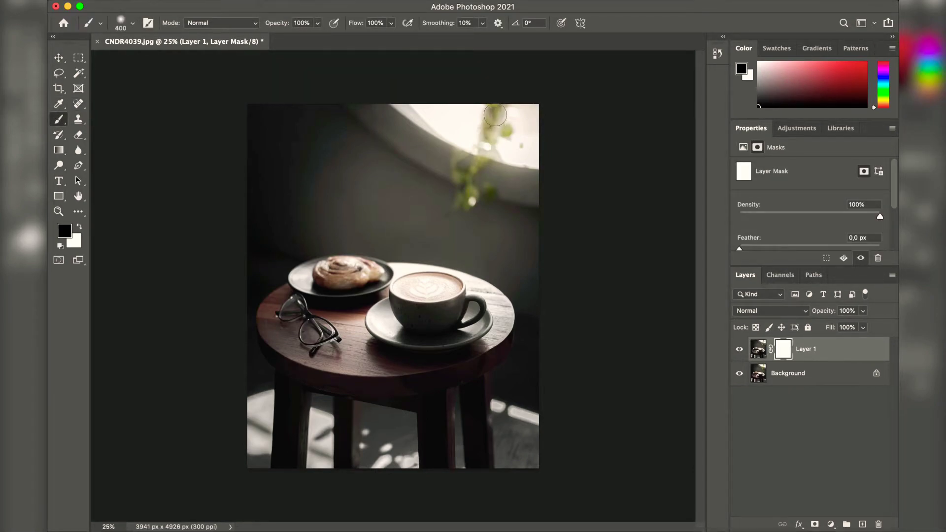
key("bracketleft")
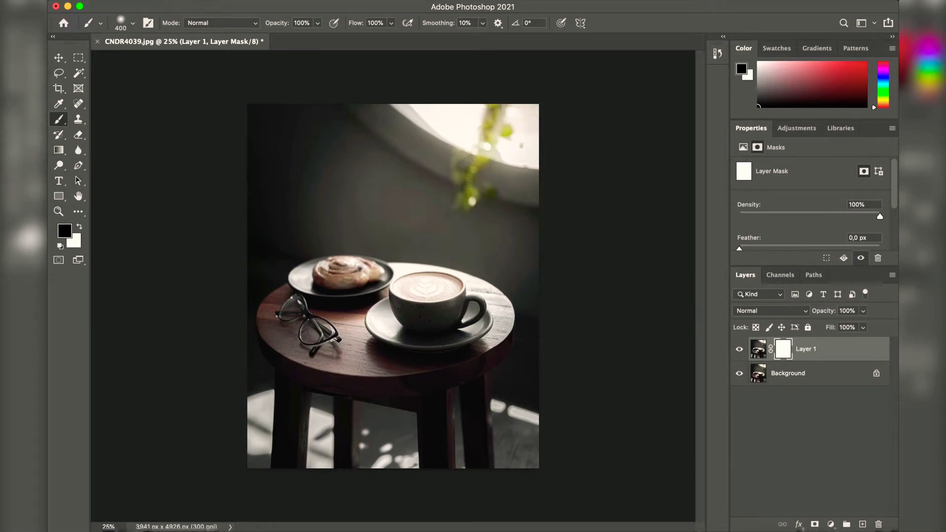
mouse_move(485, 188)
left_mouse_down()
mouse_move(503, 133)
mouse_move(497, 112)
left_mouse_up()
Paint the mask over the coffee surface and the pastry with a 175 px black brush to bring back their color.
scroll(410, 286, "up", 5)
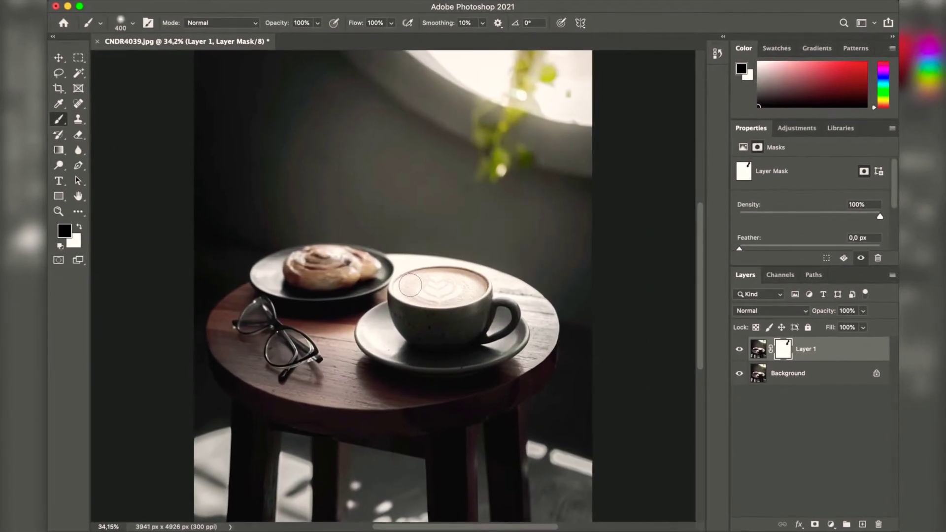
key("bracketleft")
key("bracketleft")
key("bracketleft")
key("bracketleft")
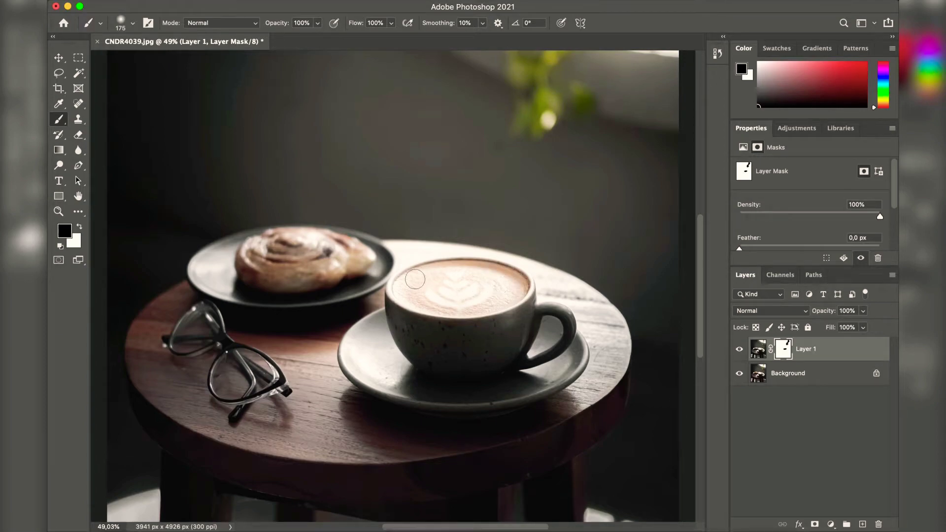
mouse_move(409, 291)
left_mouse_down()
mouse_move(447, 309)
mouse_move(446, 298)
left_mouse_up()
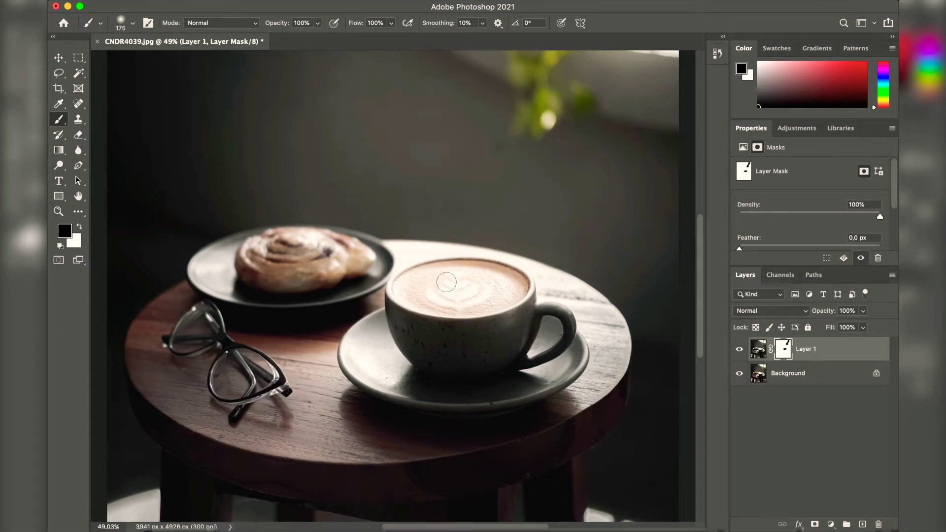
key("super+z")
left_click_drag(252, 270, 314, 267)
scroll(313, 253, "down", 5)
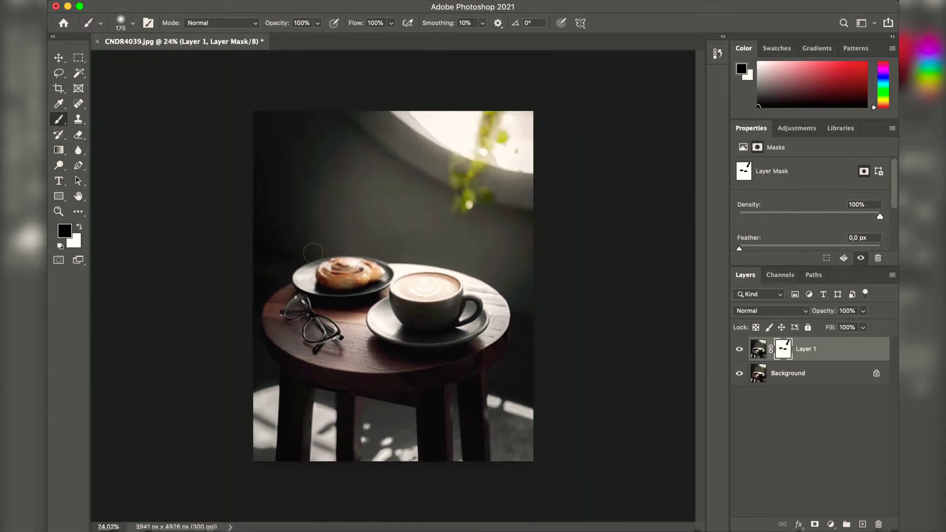
Compare the photo with and without the masked desaturated layer.
left_click(739, 351)
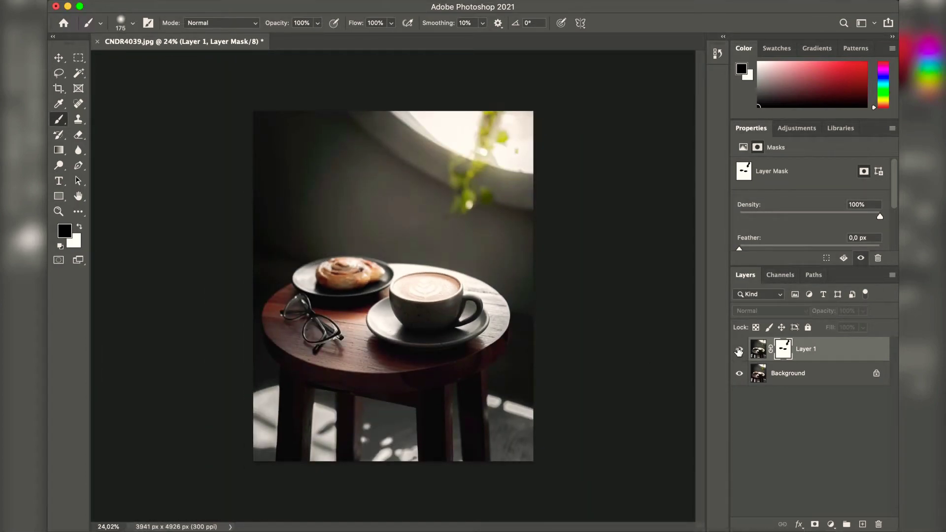
left_click(738, 351)
left_click(739, 351)
left_click(738, 351)
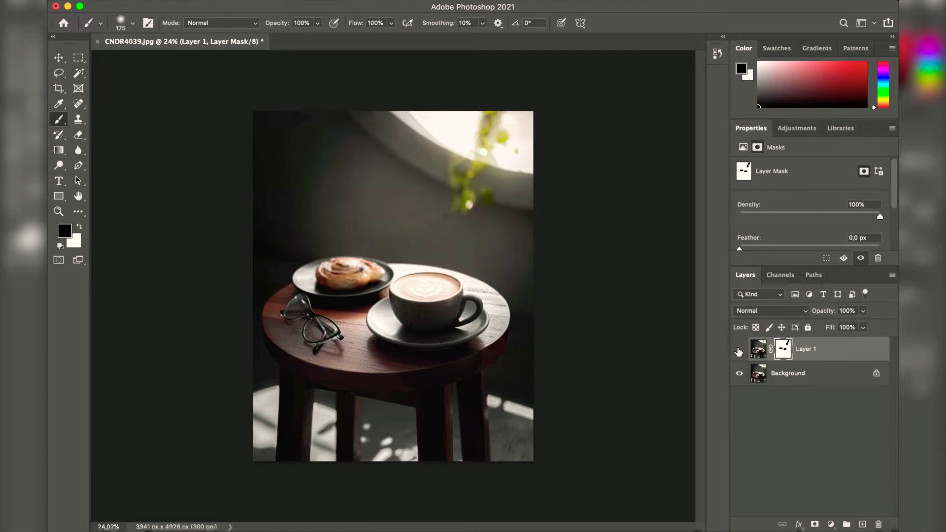
left_click(739, 351)
left_click(738, 351)
Duplicate the background layer and draw a rectangular selection of about 1423 × 1207 px around the coffee cup.
scroll(521, 247, "up", 1)
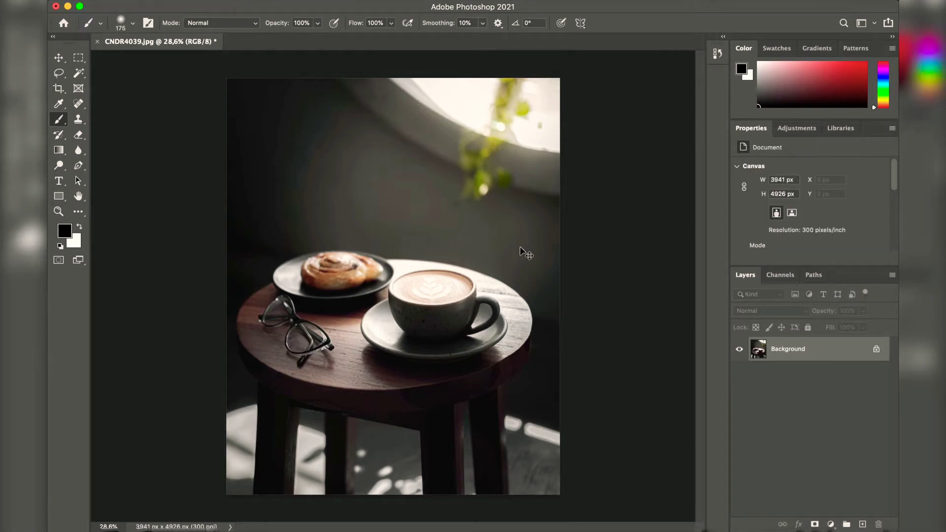
key("super+j")
left_click(78, 57)
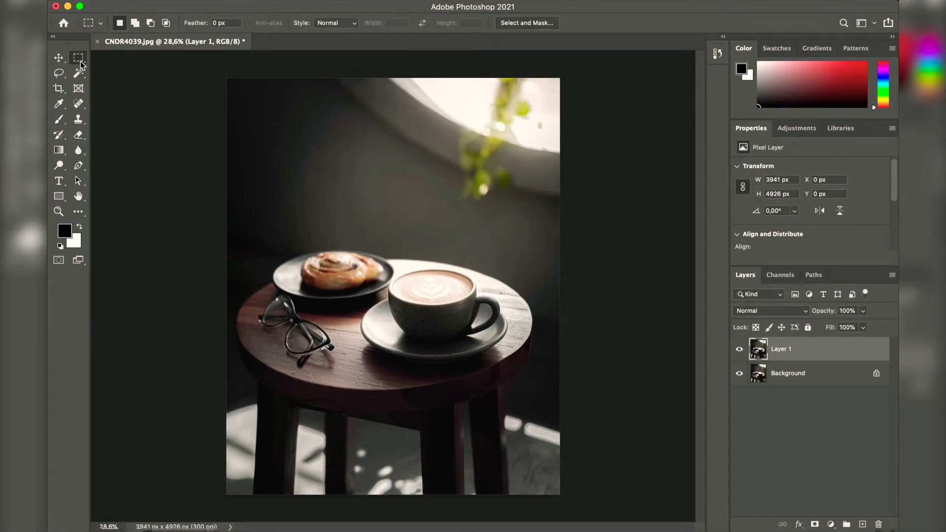
left_click_drag(378, 265, 498, 365)
left_click_drag(464, 326, 462, 319)
left_click(325, 5)
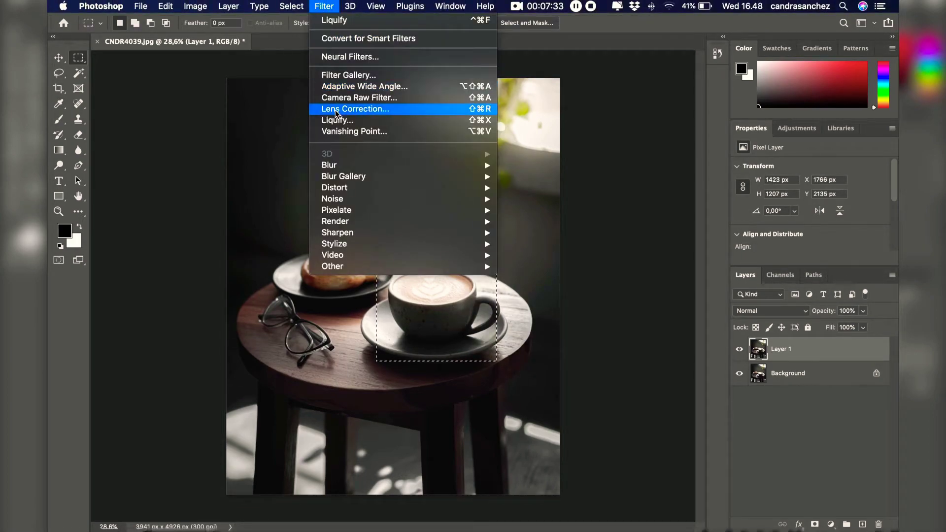
left_click(338, 132)
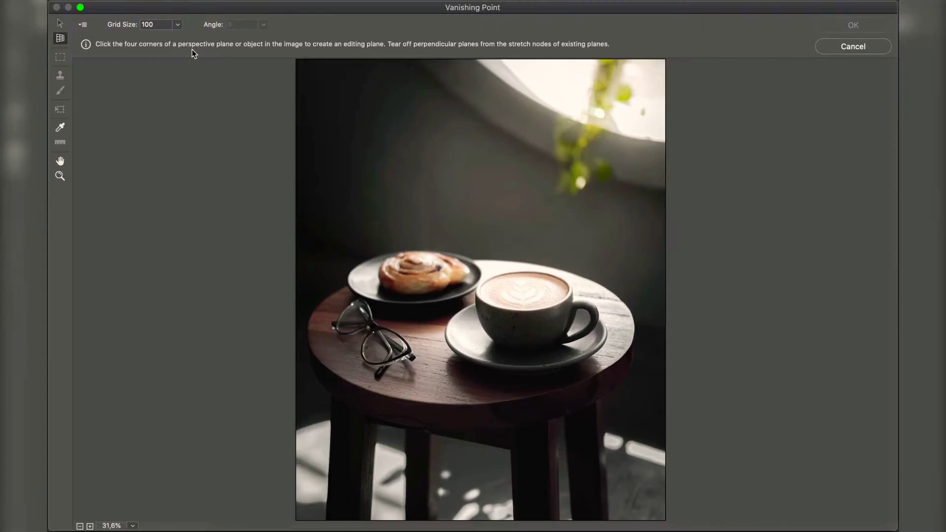
left_click(828, 52)
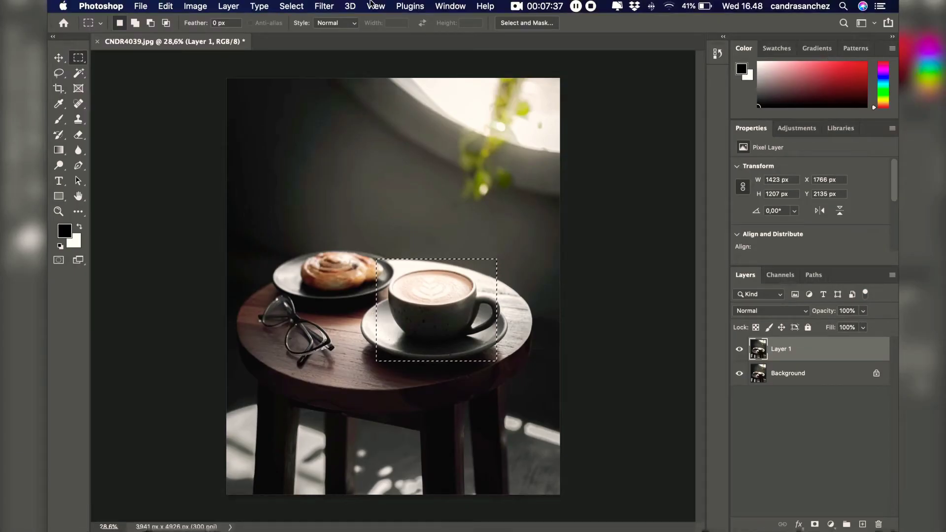
left_click(376, 6)
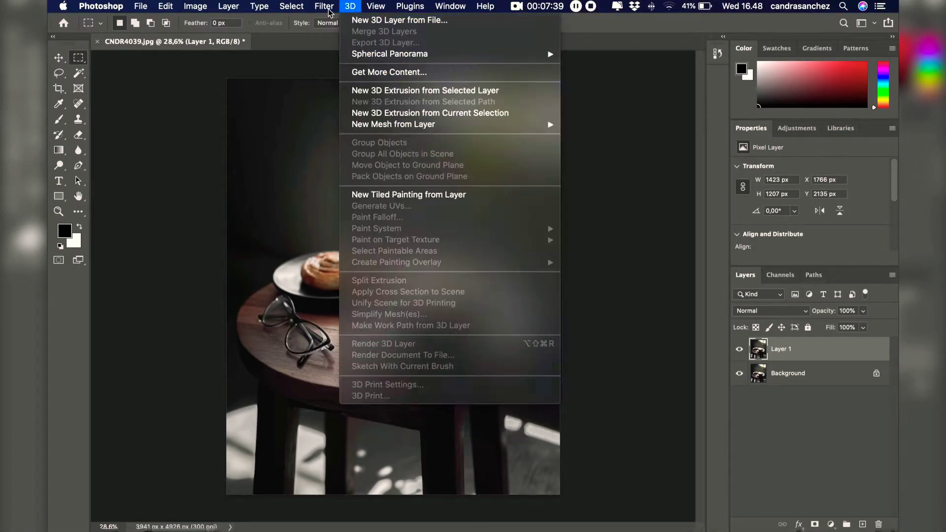
Open the selected cup area in Liquify and reshape the cup's left side with the Forward Warp brush at size 600.
mouse_move(324, 6)
left_click(365, 121)
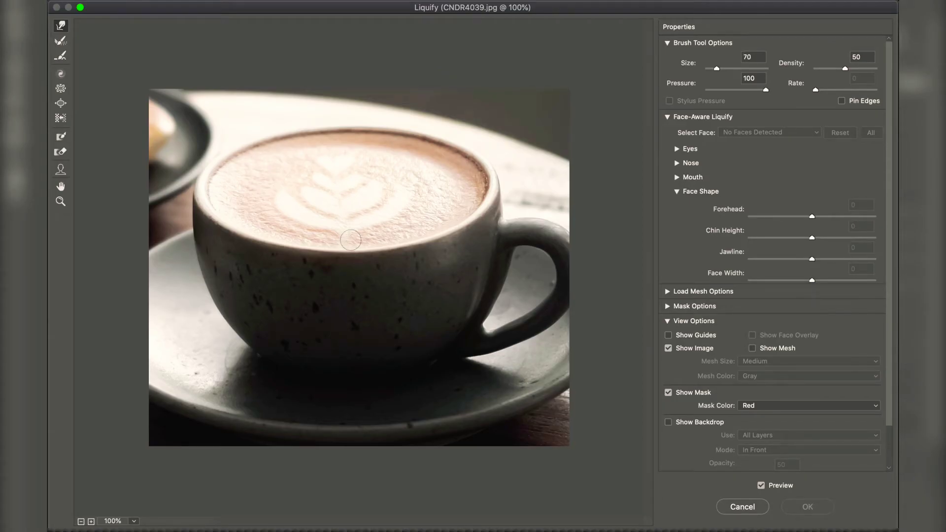
key("bracketright")
key("bracketright")
key("bracketright")
key("bracketright")
key("bracketright")
key("bracketright")
key("bracketright")
key("bracketright")
key("bracketright")
key("bracketright")
key("bracketright")
key("bracketright")
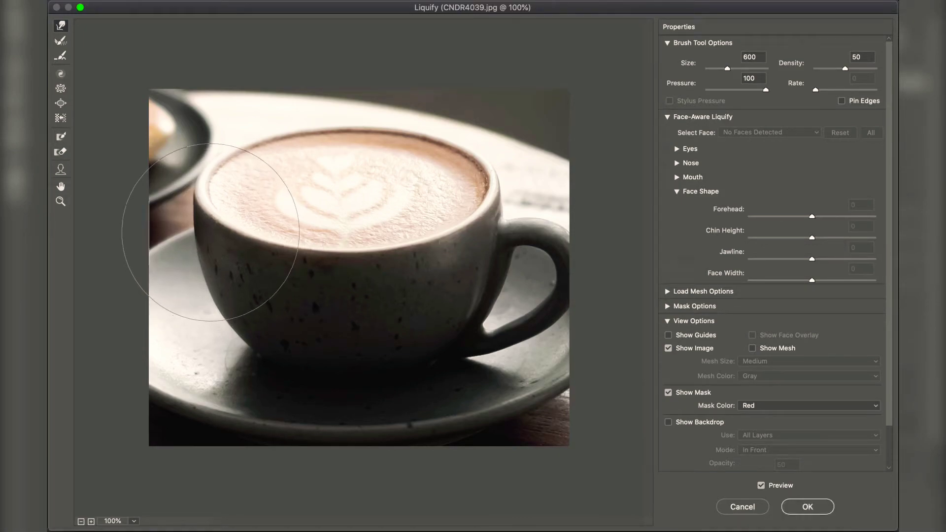
Refine the cup's lower left side with the warp brush at size 300 and apply the Liquify filter.
key("bracketleft")
key("bracketleft")
key("bracketleft")
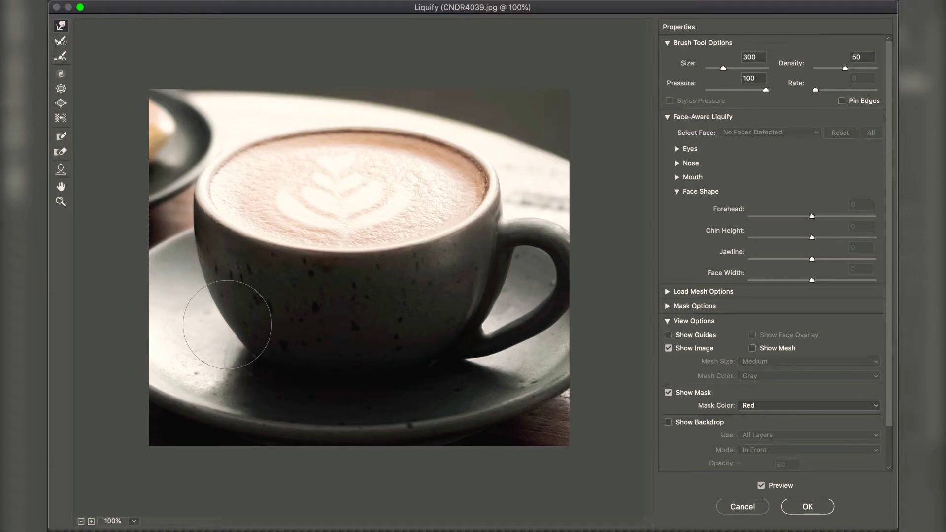
left_click(807, 507)
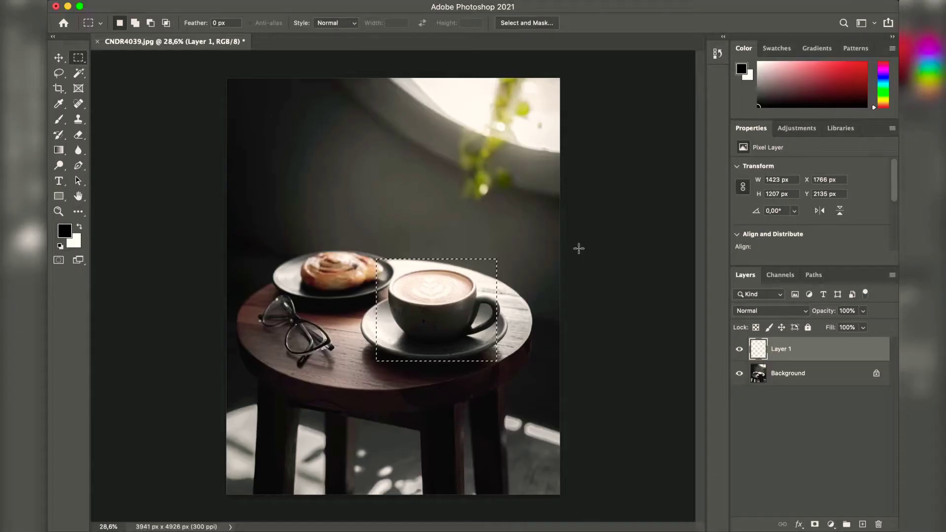
Rotate the selected cup area slightly clockwise with Free Transform and clear the selection.
key("ctrl+t")
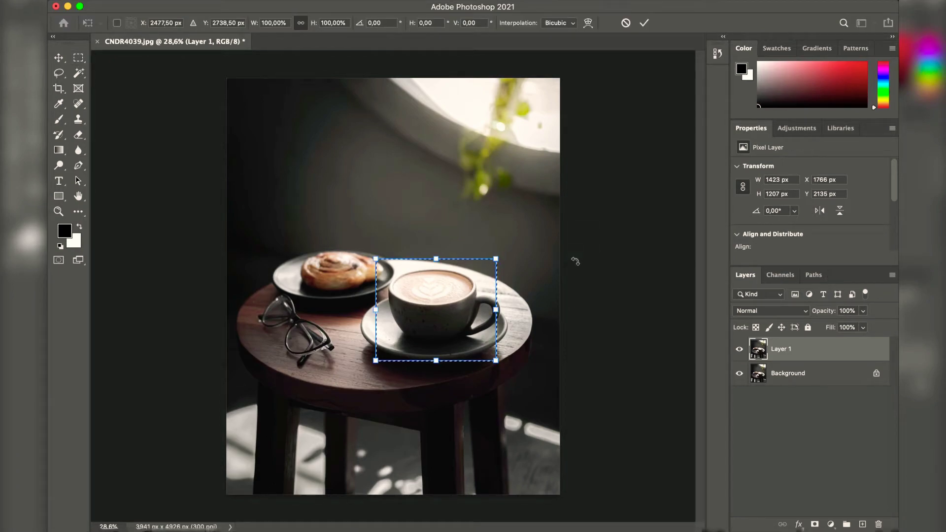
left_click_drag(576, 261, 575, 264)
key("Return")
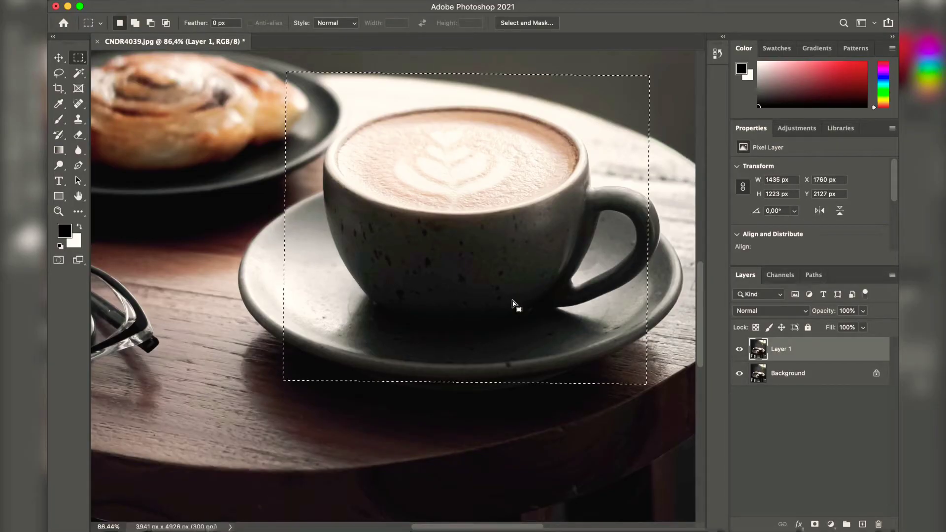
key("super+d")
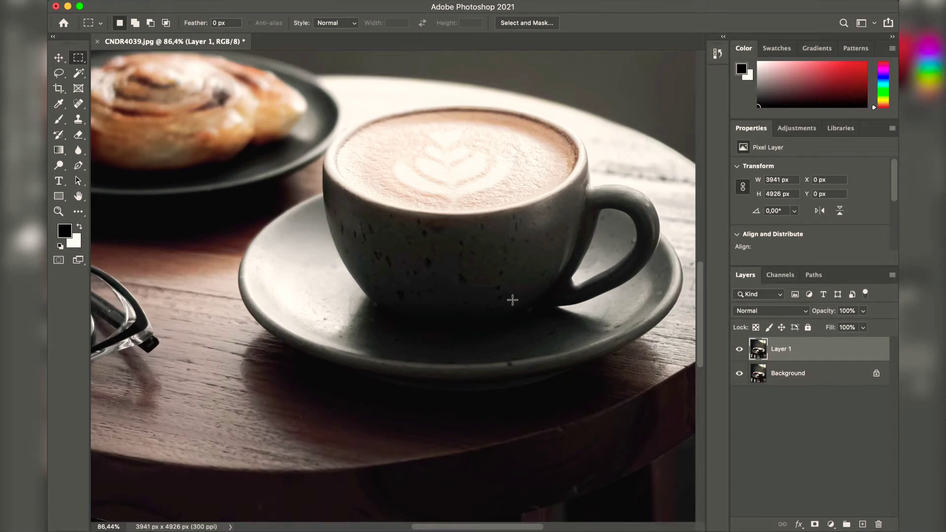
Inspect the reshaped cup up close and compare the photo with and without the edited layer.
scroll(513, 300, "down", 5)
scroll(513, 301, "up", 4)
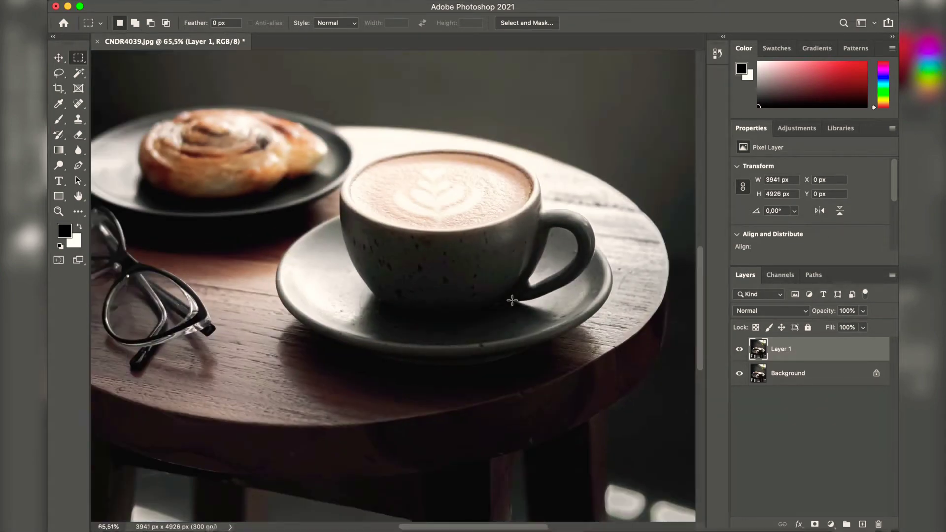
scroll(512, 300, "down", 4)
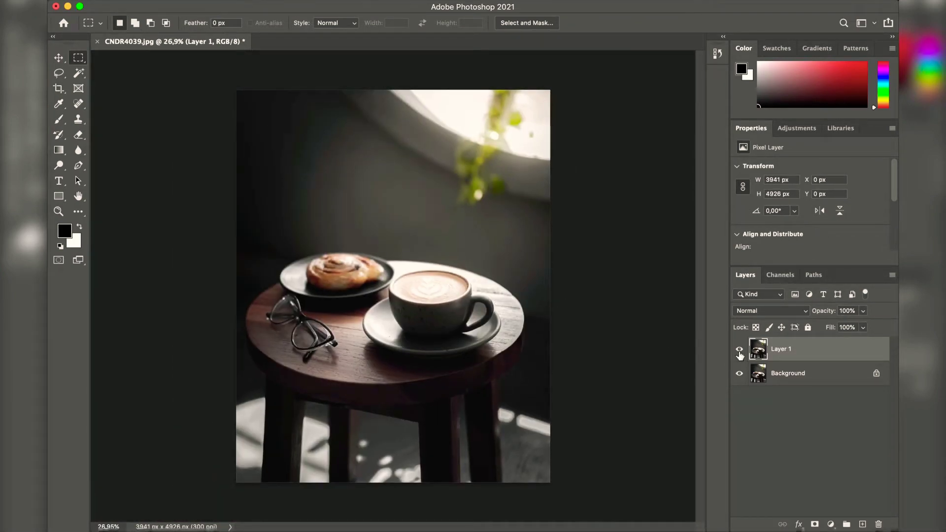
left_click(740, 350)
left_click(739, 350)
left_click(740, 350)
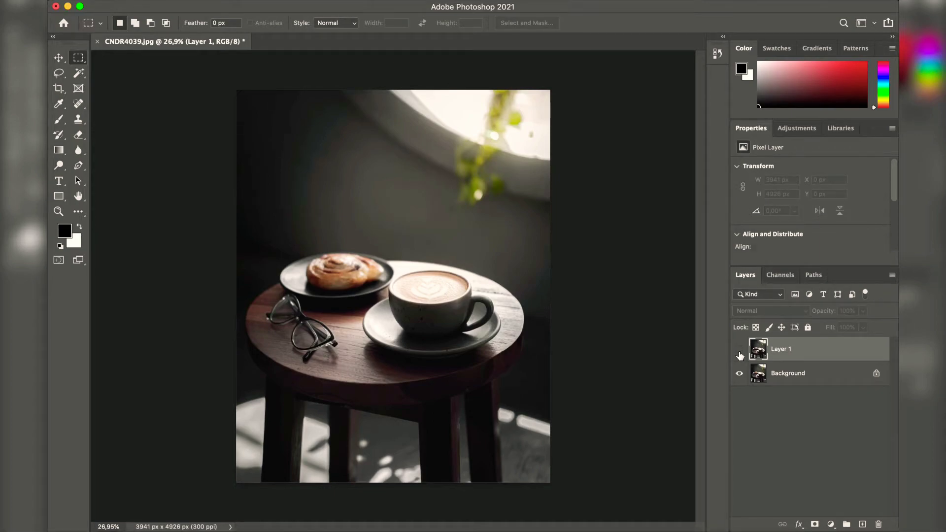
left_click(740, 351)
scroll(547, 305, "up", 2)
scroll(548, 305, "down", 3)
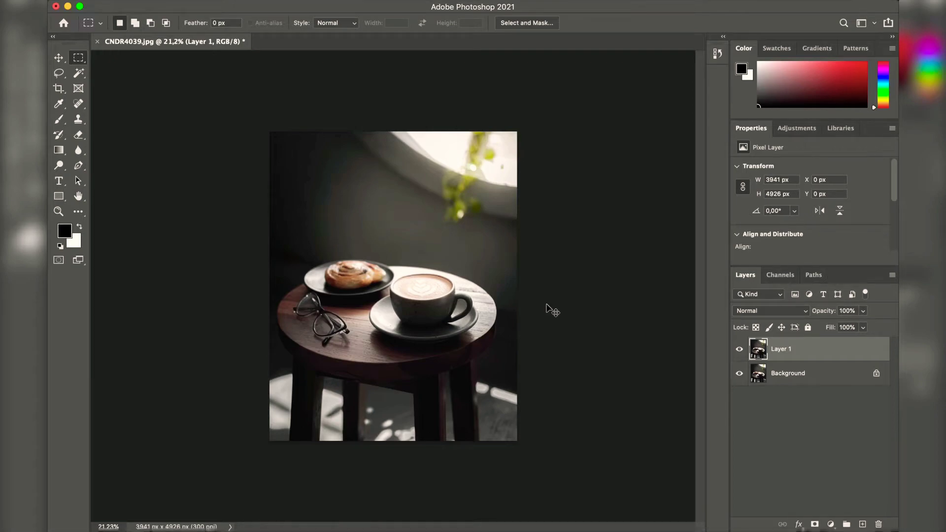
Merge the reshaped cup layer into the background and duplicate the merged background.
key("BackSpace")
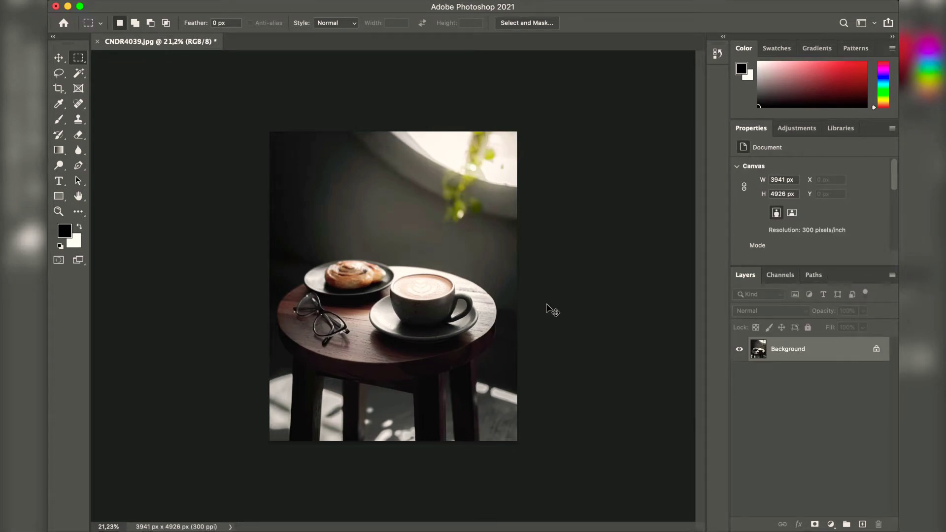
key("super+j")
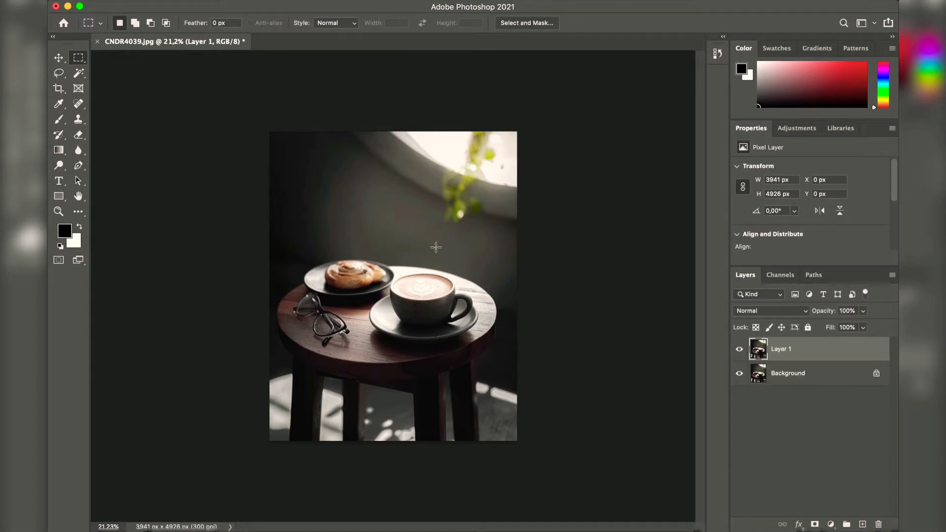
key("super+0")
Paint the coffee surface on a new empty layer with a 175 px brush in the orange-brown sampled from the pastry.
left_click(862, 524)
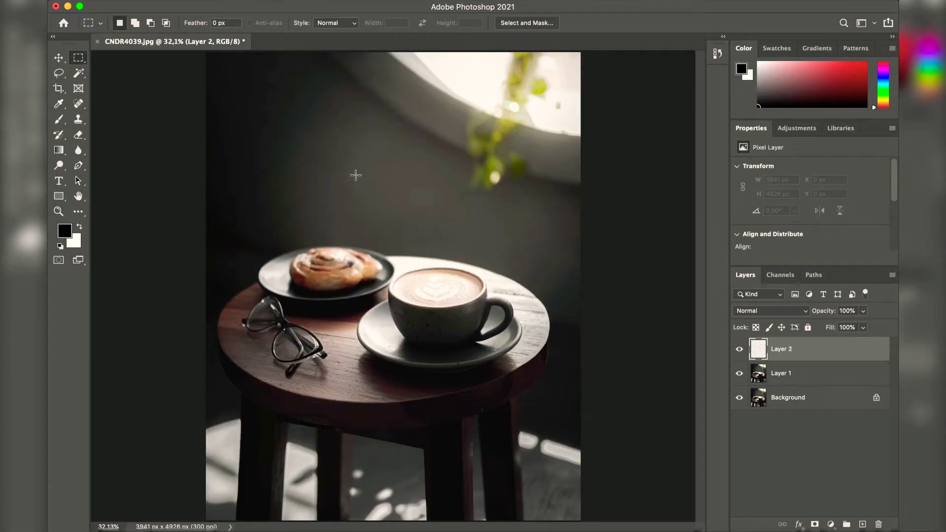
left_click(59, 118)
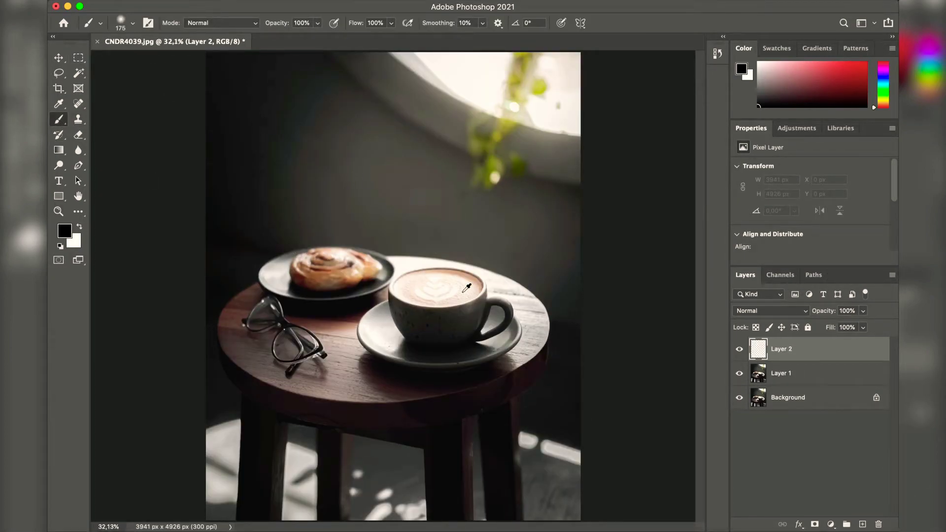
left_click(349, 276, "alt")
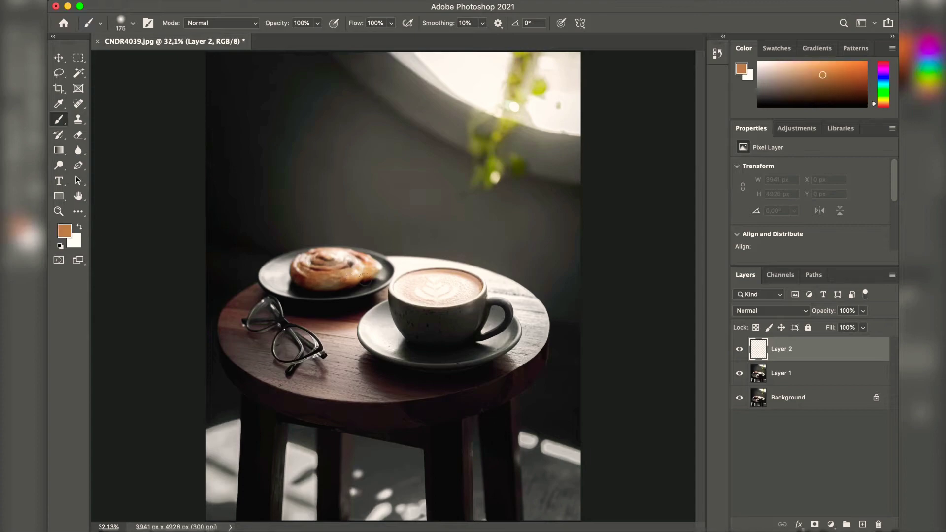
scroll(414, 271, "up", 5)
mouse_move(486, 266)
left_mouse_down()
mouse_move(422, 273)
mouse_move(410, 289)
mouse_move(423, 305)
mouse_move(501, 312)
mouse_move(545, 287)
mouse_move(526, 279)
mouse_move(475, 307)
mouse_move(498, 288)
mouse_move(517, 289)
mouse_move(405, 290)
mouse_move(441, 298)
mouse_move(418, 287)
mouse_move(514, 272)
left_mouse_up()
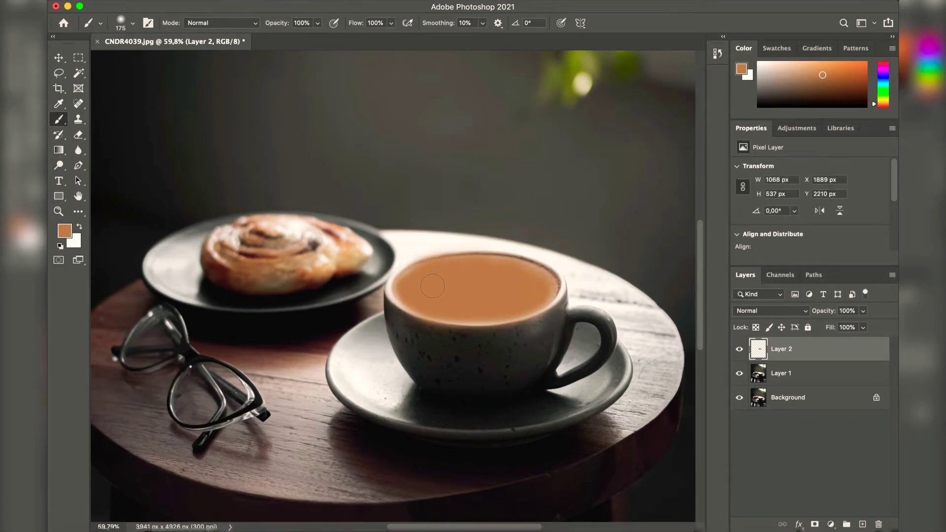
Paint a white smiley with two eyes and a mouth on the coffee using an 80 px brush.
key("bracketleft")
key("bracketleft")
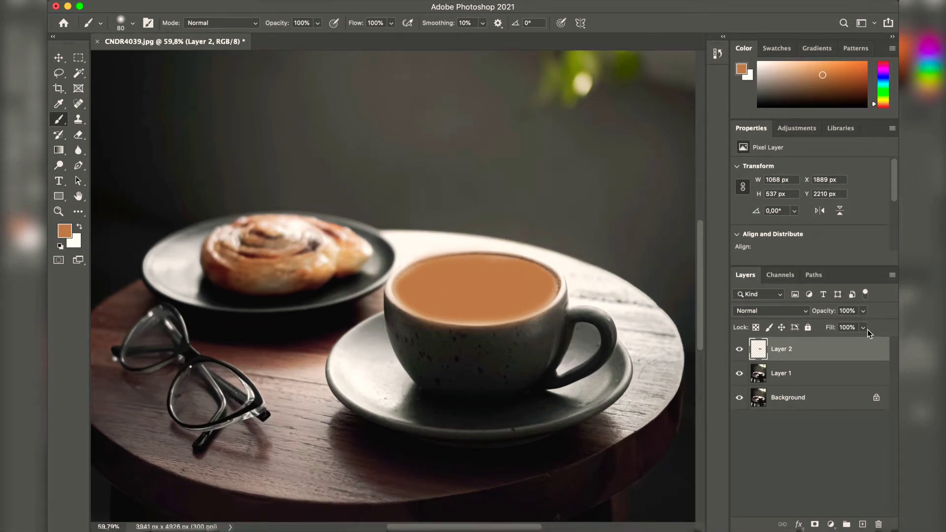
key("x")
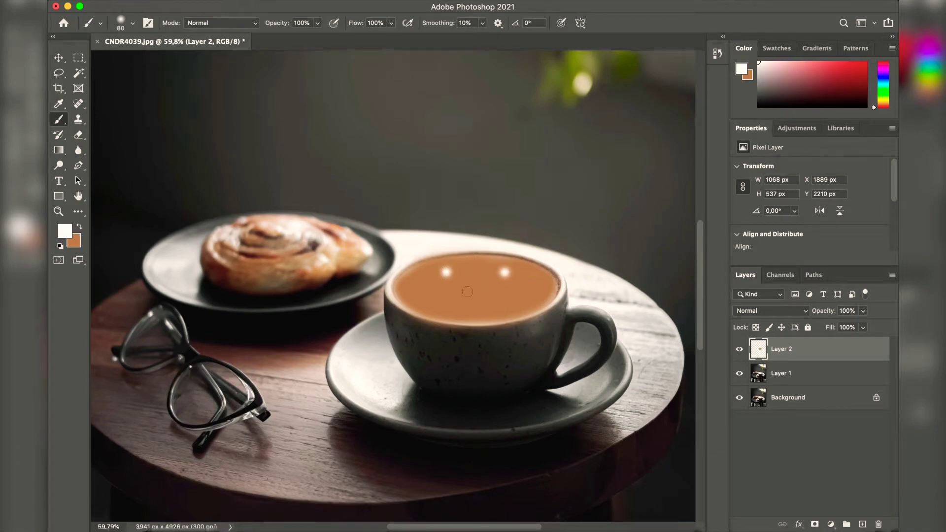
mouse_move(448, 292)
left_mouse_down()
mouse_move(456, 300)
mouse_move(493, 296)
left_mouse_up()
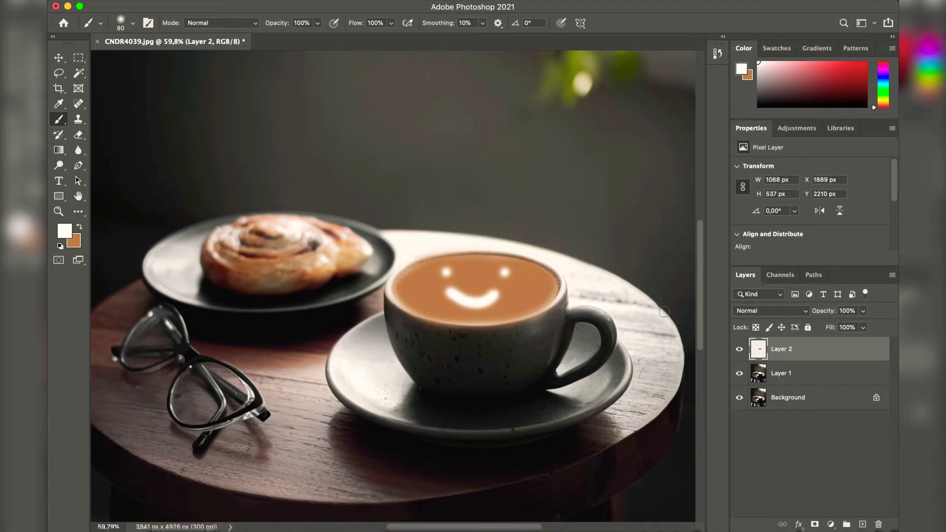
key("x")
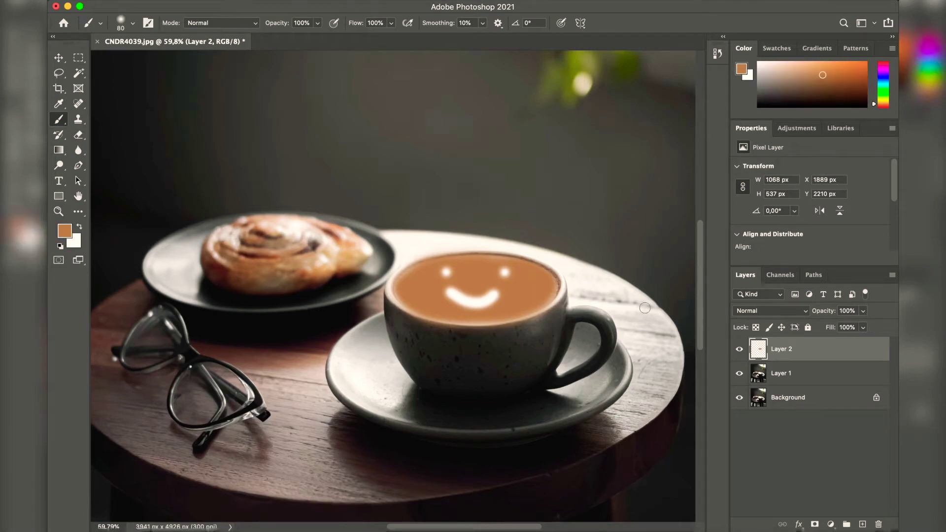
Lower the painted layer's fill to 52% and cover the smiley with the sampled orange-brown using a 175 px brush.
left_click(864, 327)
left_click_drag(830, 347, 837, 341)
key("bracketright")
key("bracketright")
key("bracketright")
key("bracketright")
key("bracketright")
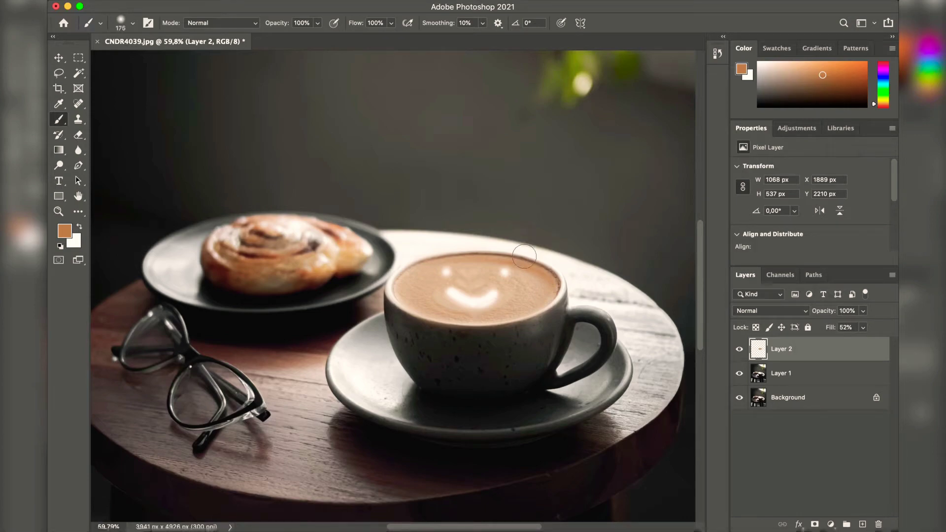
mouse_move(522, 271)
left_mouse_down()
mouse_move(471, 271)
mouse_move(508, 295)
left_mouse_up()
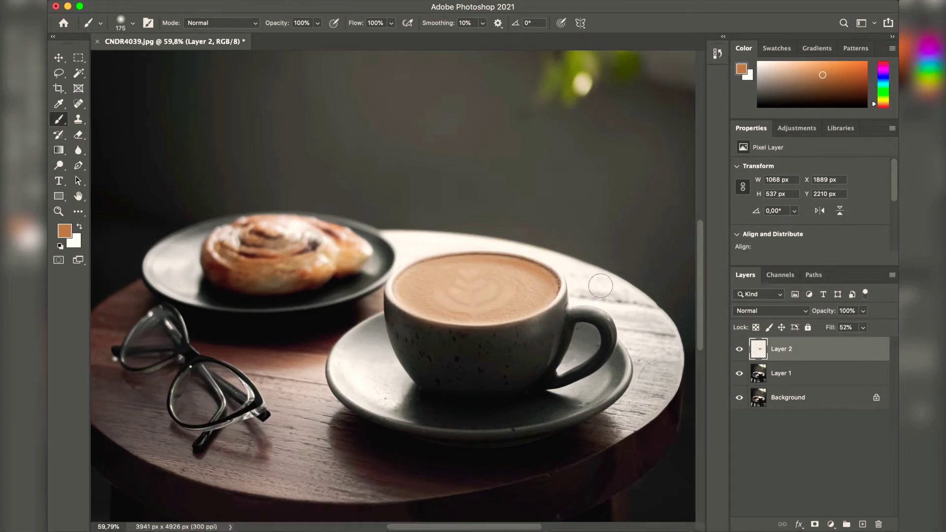
Set the painted coffee layer's opacity to 47% and its blend mode to Overlay.
left_click(863, 311)
left_click_drag(866, 324, 835, 324)
left_click(770, 311)
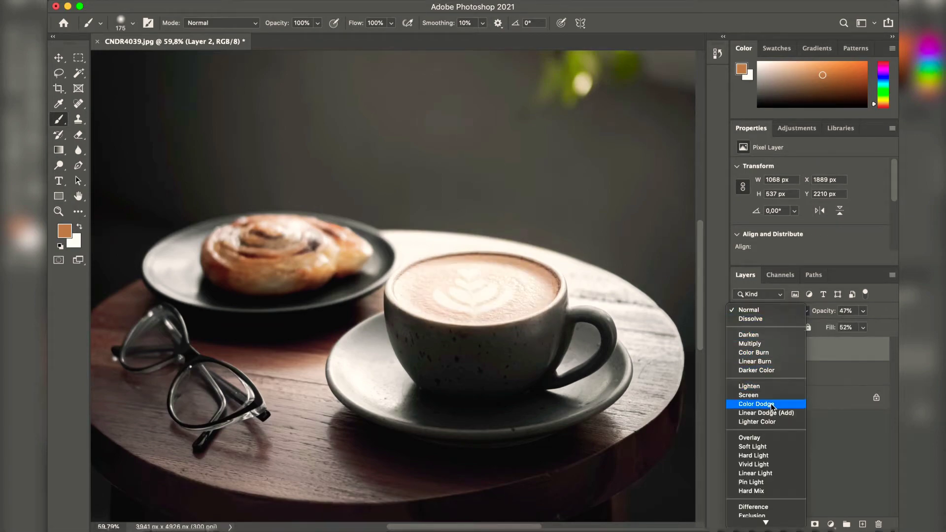
left_click(764, 441)
Set the painted coffee layer's fill to 80% and its opacity to 74%.
left_click(863, 327)
left_click_drag(863, 341, 880, 341)
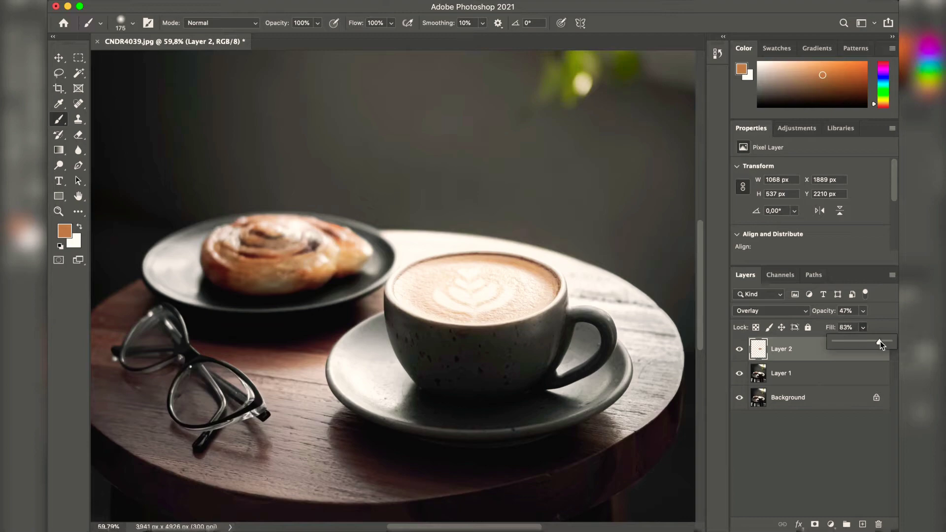
left_click(863, 311)
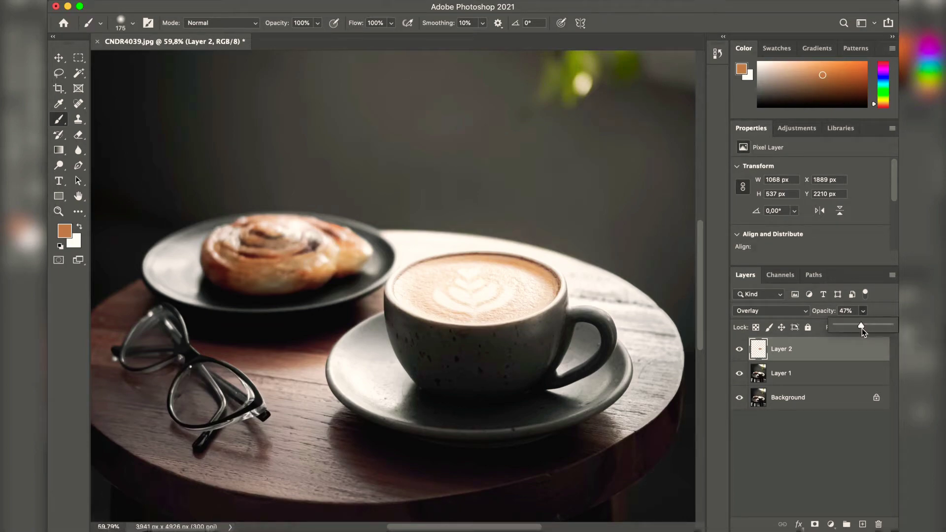
left_click_drag(866, 327, 876, 327)
Change the painted coffee layer's blend mode to Linear Burn and reduce its fill to 28%.
left_click(797, 311)
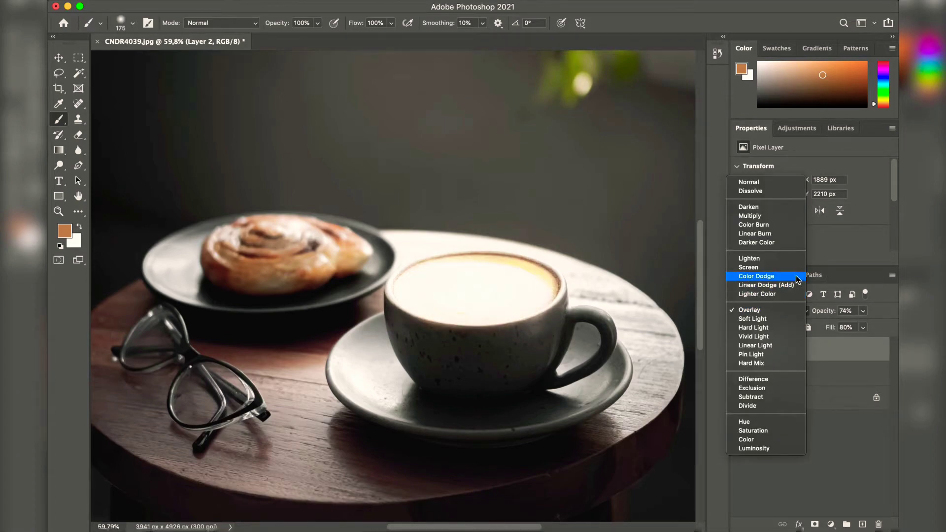
left_click(799, 235)
left_click(863, 327)
left_click_drag(865, 342, 833, 344)
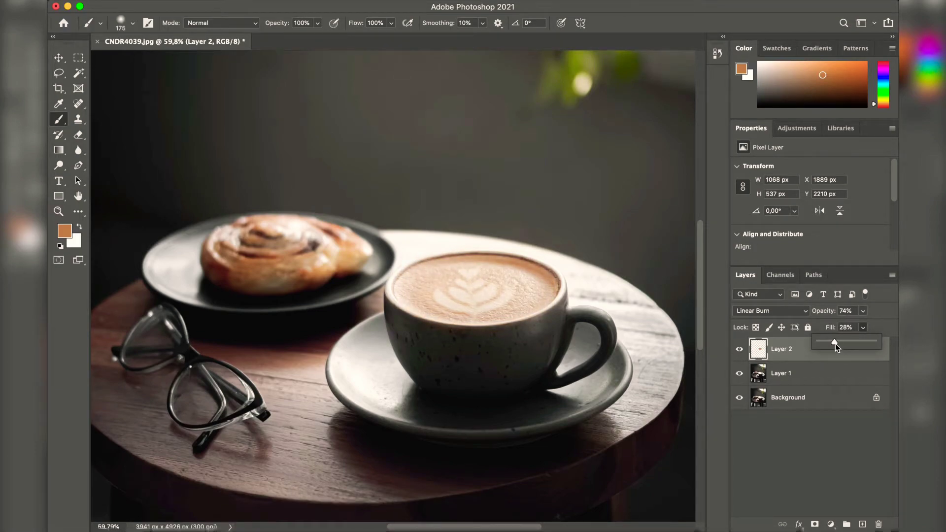
scroll(660, 306, "down", 5)
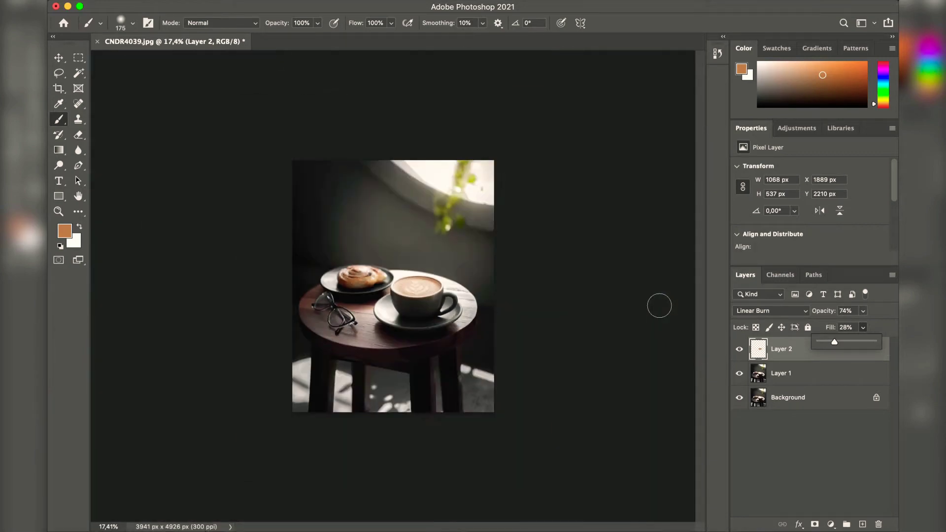
Add a layer mask to the painted coffee layer.
scroll(660, 305, "up", 4)
scroll(659, 306, "up", 5)
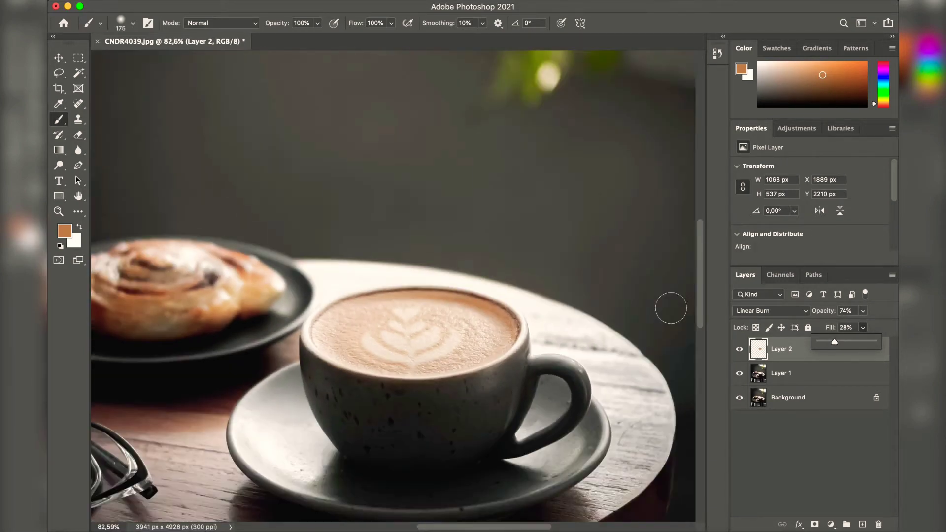
scroll(671, 308, "down", 1)
left_click(784, 349)
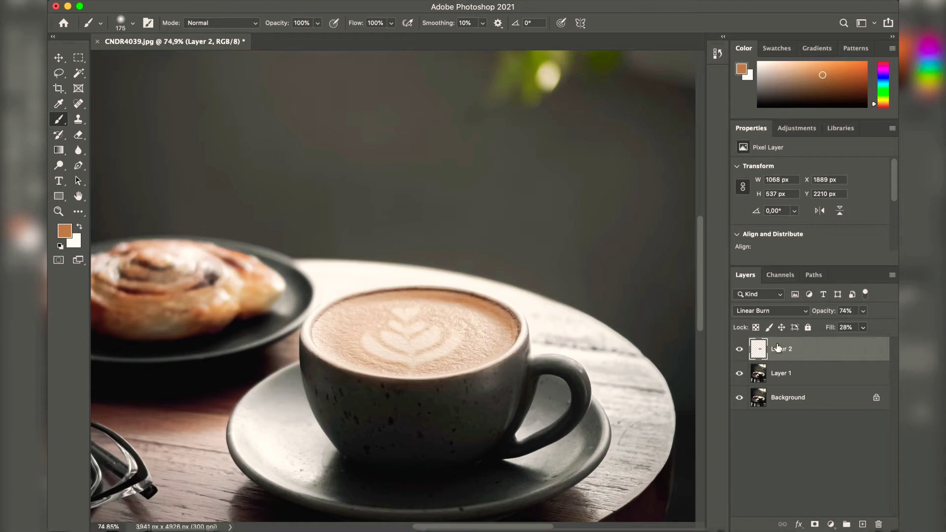
left_click(815, 525)
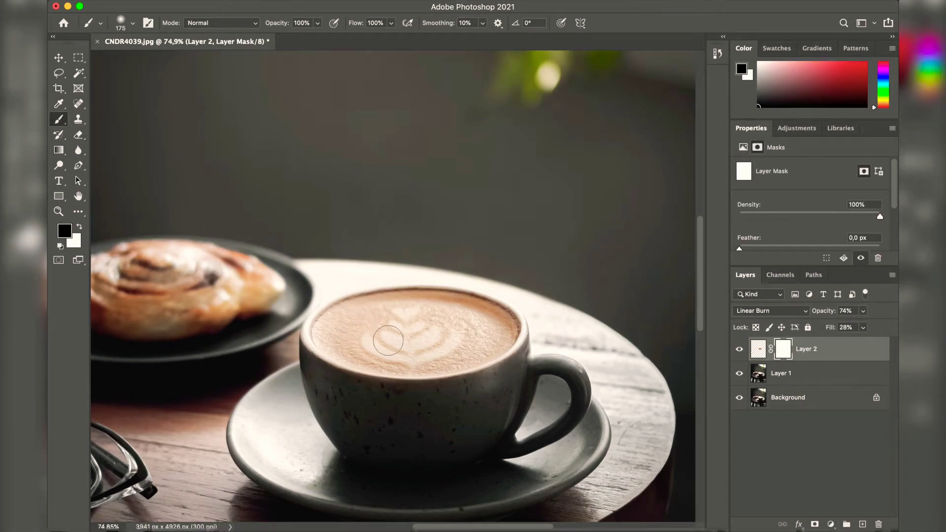
Mask the painted color off the white latte art with a 50 px black brush.
key("bracketleft")
key("bracketleft")
key("bracketleft")
key("bracketleft")
key("bracketleft")
key("bracketleft")
key("bracketleft")
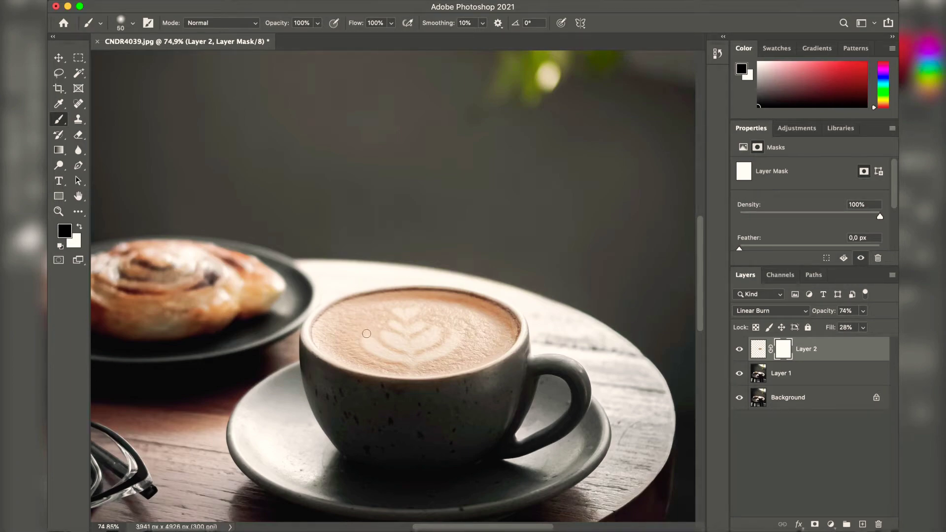
mouse_move(366, 334)
left_mouse_down()
mouse_move(382, 354)
mouse_move(374, 344)
mouse_move(405, 359)
mouse_move(456, 339)
mouse_move(456, 331)
mouse_move(428, 332)
mouse_move(414, 345)
mouse_move(437, 332)
mouse_move(402, 347)
mouse_move(388, 336)
mouse_move(408, 340)
mouse_move(396, 325)
mouse_move(415, 311)
left_mouse_up()
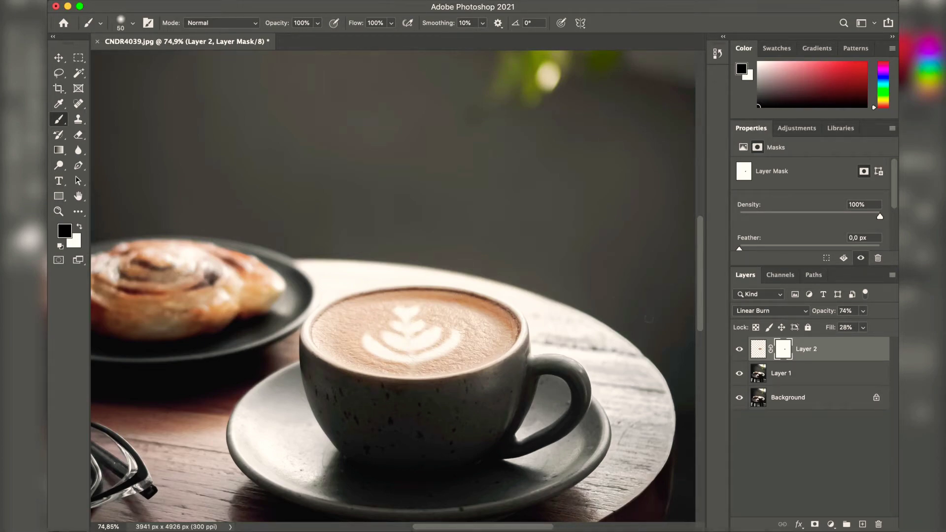
Lower the painted coffee layer's opacity to 41% and merge it into the layer below.
left_click(863, 310)
left_click_drag(865, 325, 846, 328)
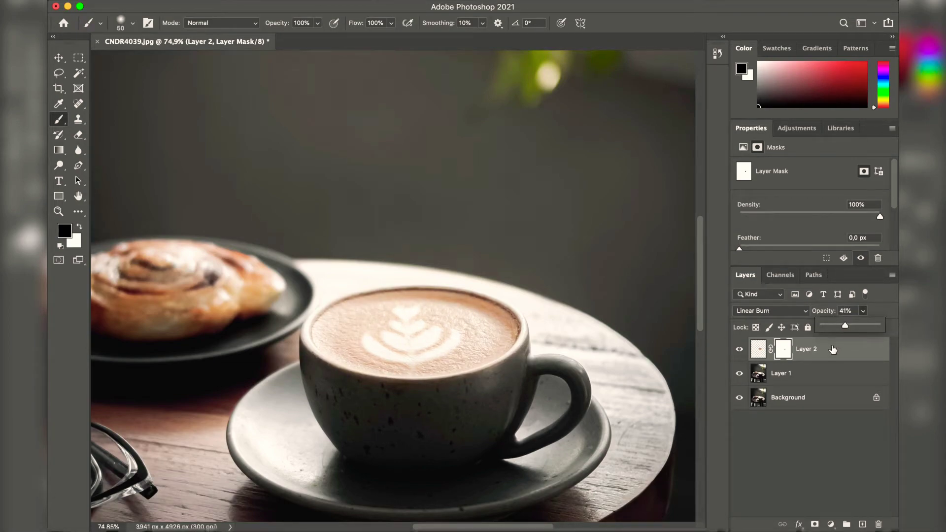
left_click(759, 349)
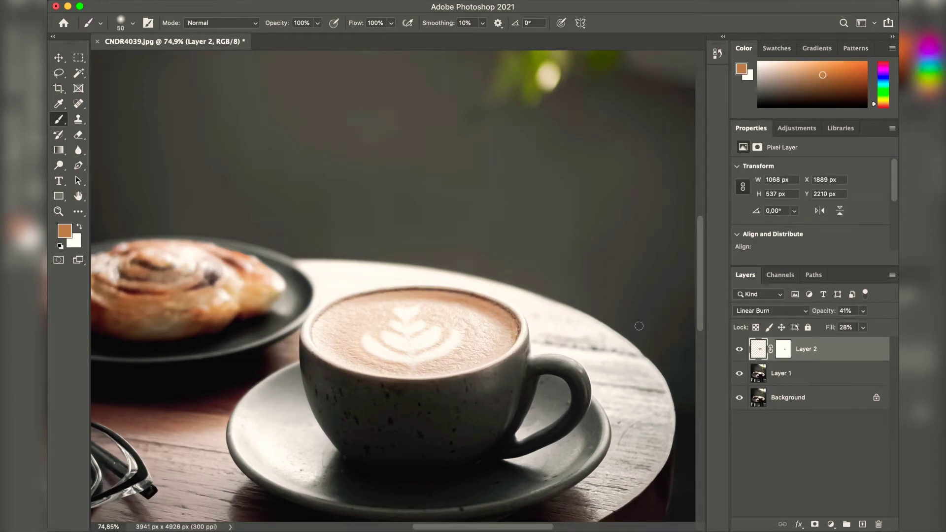
key("super+0")
key("super+0")
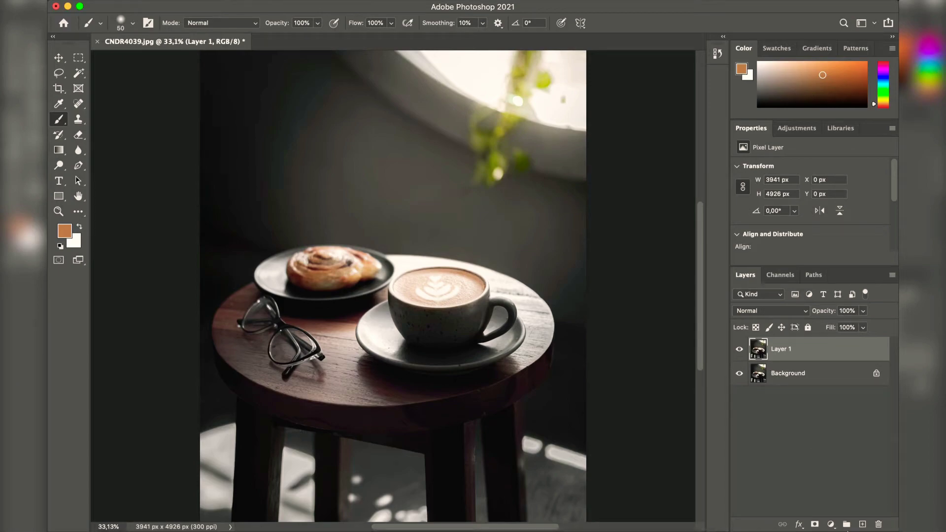
Add a new layer and paint over the whole pastry in orange-brown with a 175 px brush.
left_click(864, 524)
scroll(282, 243, "up", 5)
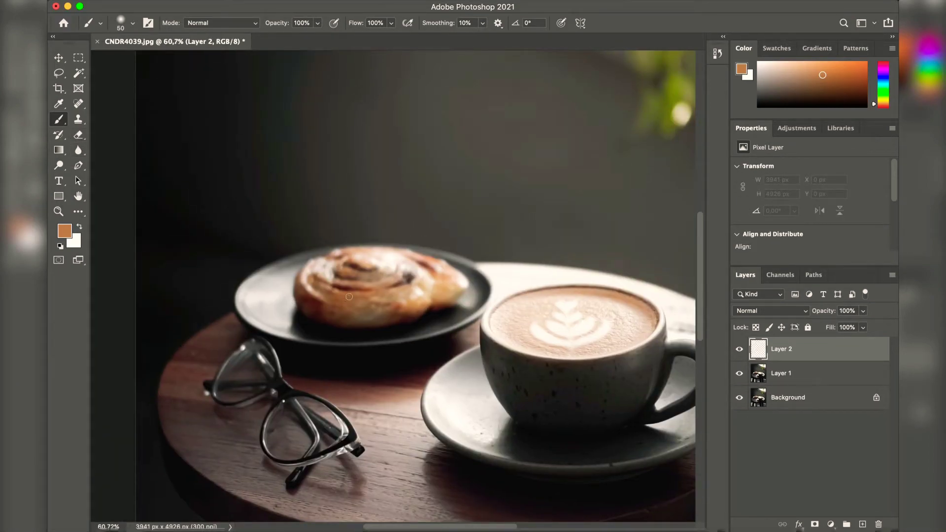
key("bracketright")
mouse_move(349, 297)
left_mouse_down()
mouse_move(414, 293)
mouse_move(324, 309)
mouse_move(319, 285)
mouse_move(329, 273)
mouse_move(315, 282)
mouse_move(325, 271)
mouse_move(391, 271)
mouse_move(381, 280)
mouse_move(391, 263)
mouse_move(438, 273)
mouse_move(423, 295)
mouse_move(347, 302)
mouse_move(344, 281)
mouse_move(413, 279)
mouse_move(314, 299)
mouse_move(349, 313)
mouse_move(403, 305)
mouse_move(439, 274)
left_mouse_up()
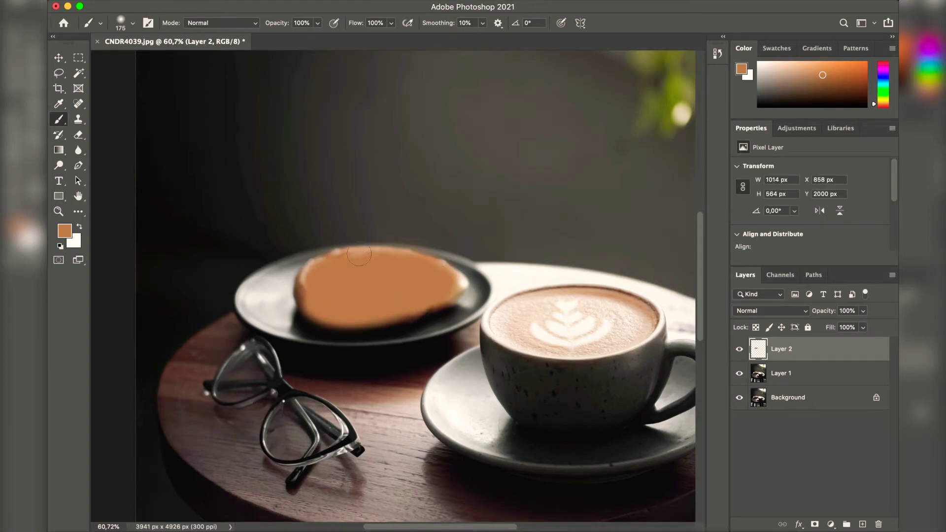
Draw two curled feelers rising above the pastry with a 60 px orange-brown brush.
key("bracketleft")
key("bracketleft")
key("bracketleft")
key("bracketleft")
key("bracketleft")
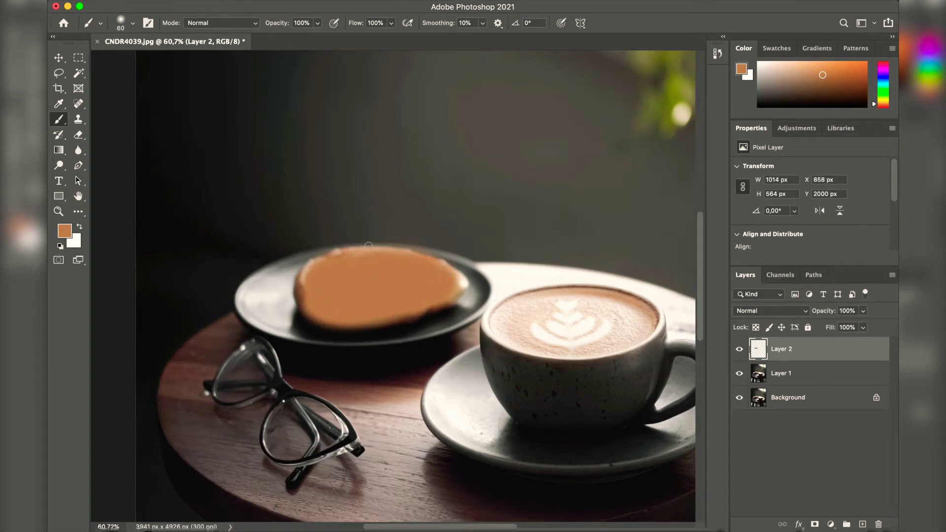
mouse_move(364, 248)
left_mouse_down()
mouse_move(377, 203)
mouse_move(367, 212)
left_mouse_up()
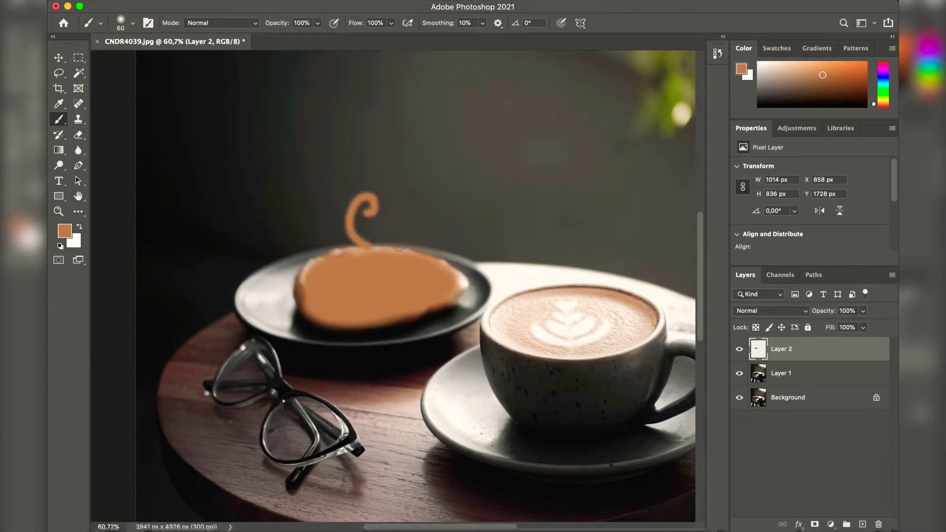
mouse_move(399, 246)
left_mouse_down()
mouse_move(416, 212)
mouse_move(397, 217)
left_mouse_up()
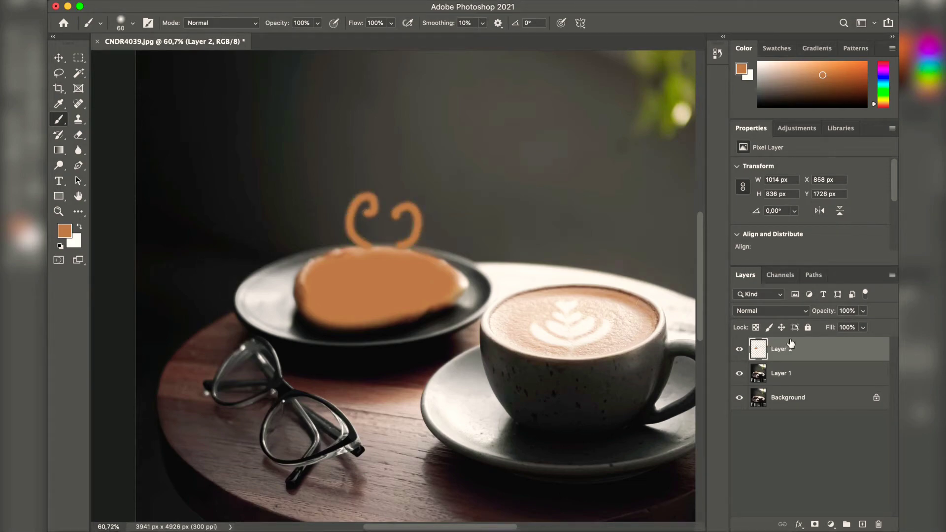
Reduce the painted pastry layer's fill to 34% and erase the two curls above the pastry.
left_click(863, 327)
left_click_drag(841, 341, 828, 341)
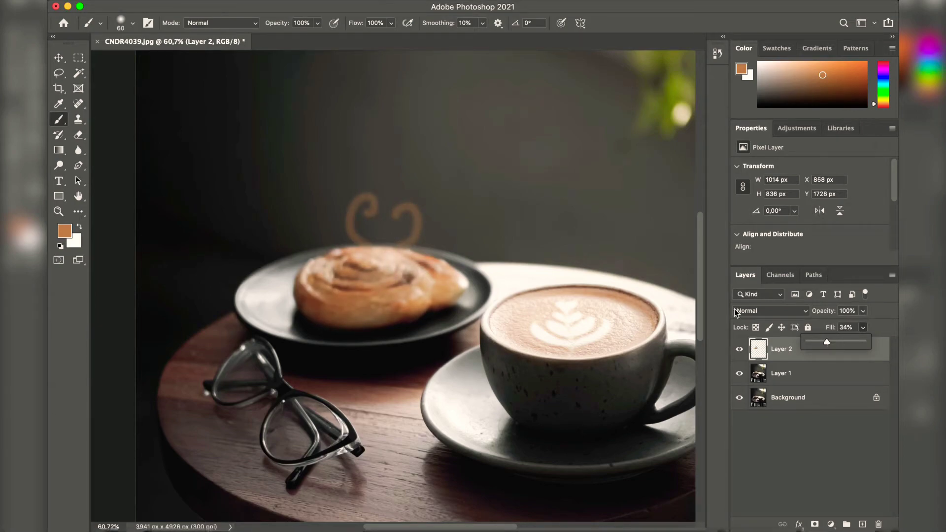
left_click(79, 137)
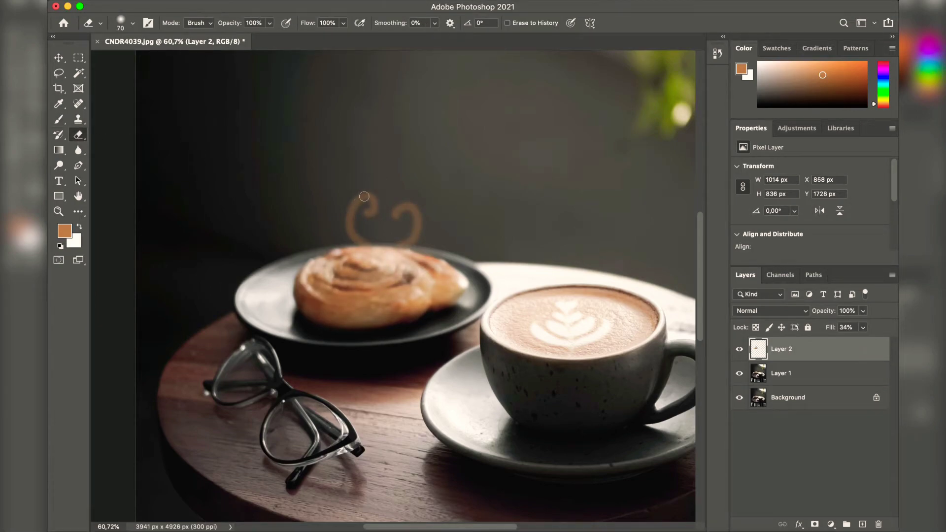
mouse_move(364, 196)
left_mouse_down()
mouse_move(360, 229)
mouse_move(431, 230)
mouse_move(403, 208)
mouse_move(403, 234)
mouse_move(392, 218)
left_mouse_up()
Set the painted pastry layer's blend mode to Linear Burn and its opacity to 46%.
left_click(765, 315)
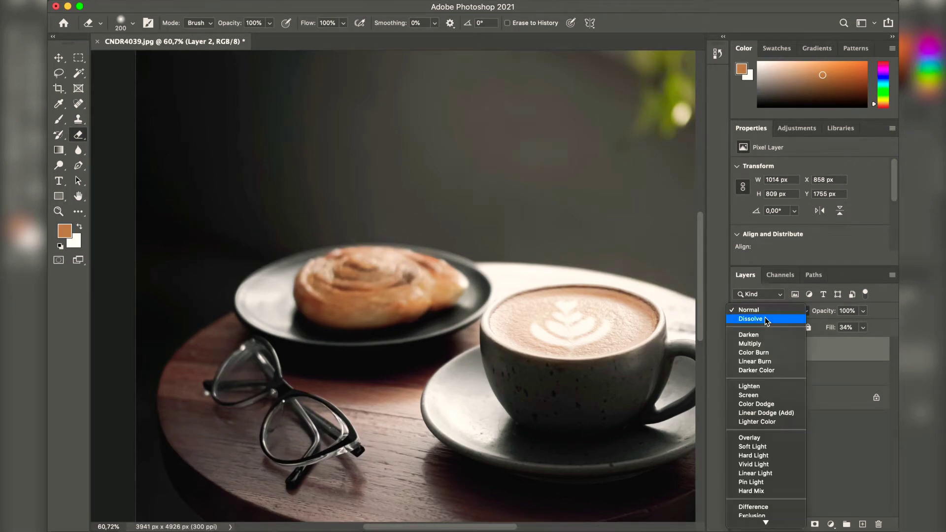
left_click(762, 362)
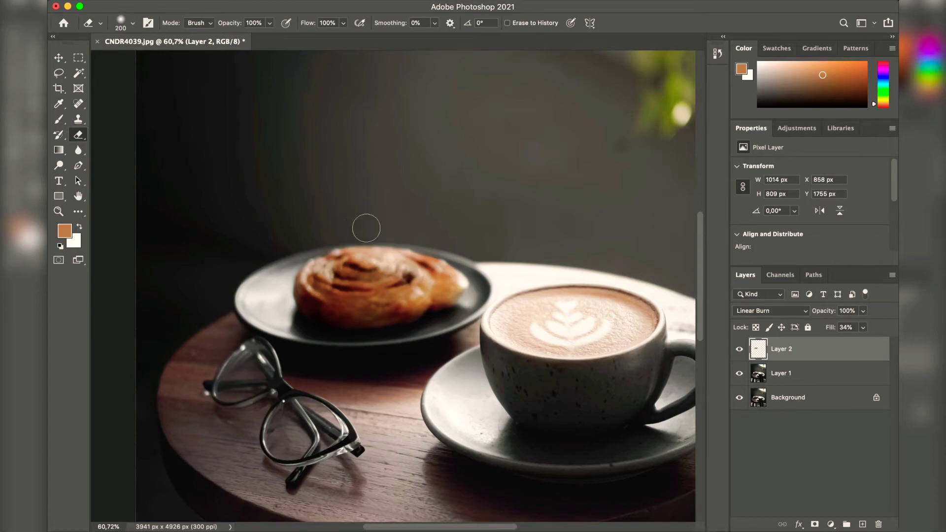
left_click(863, 311)
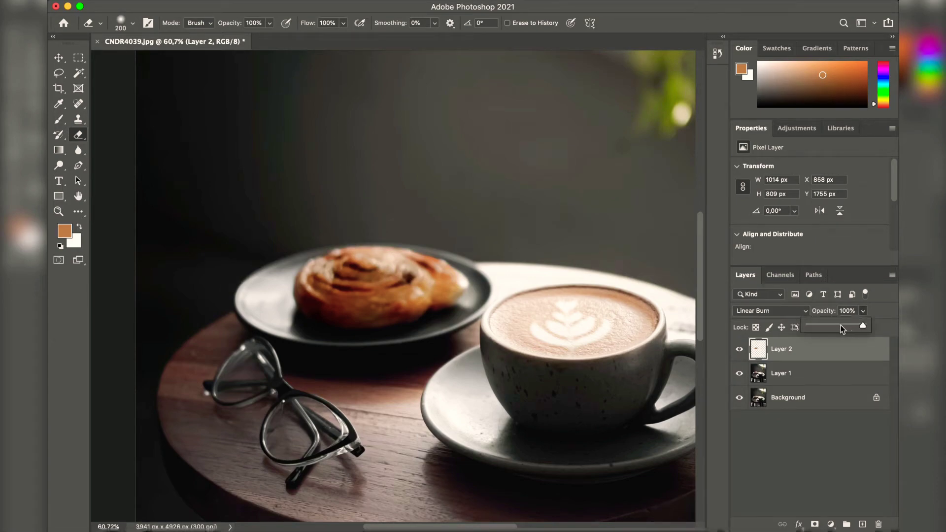
left_click_drag(841, 329, 834, 326)
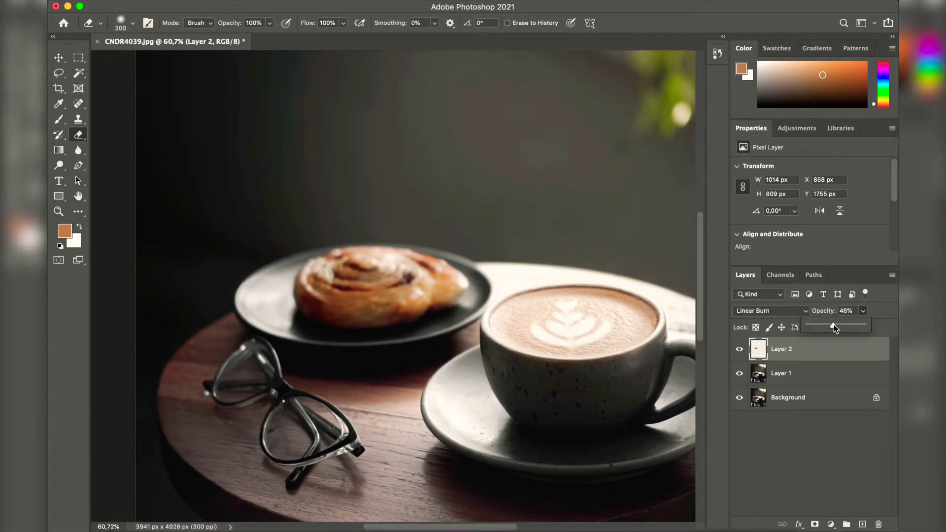
left_click(429, 237)
Merge the painted pastry layer with Layer 1 and toggle the merged layer's visibility to compare before and after.
scroll(310, 187, "down", 6)
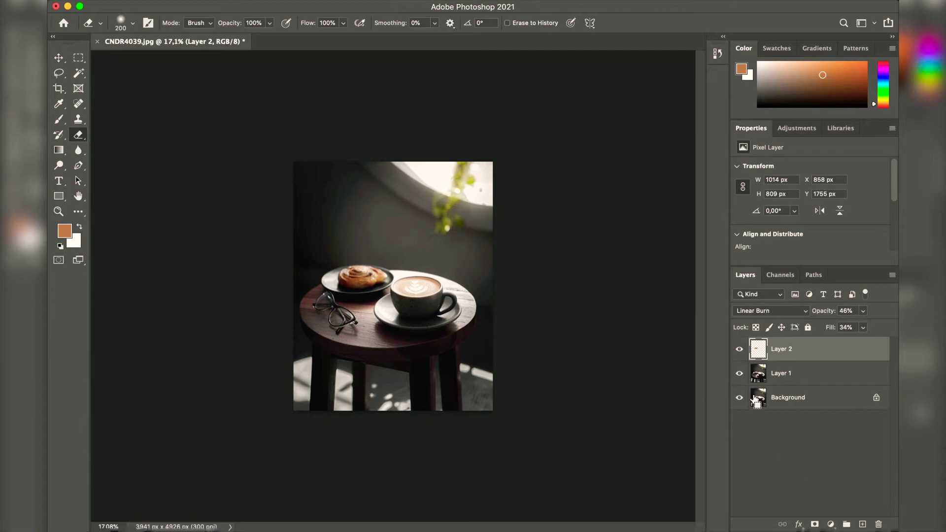
left_click(788, 377, "shift")
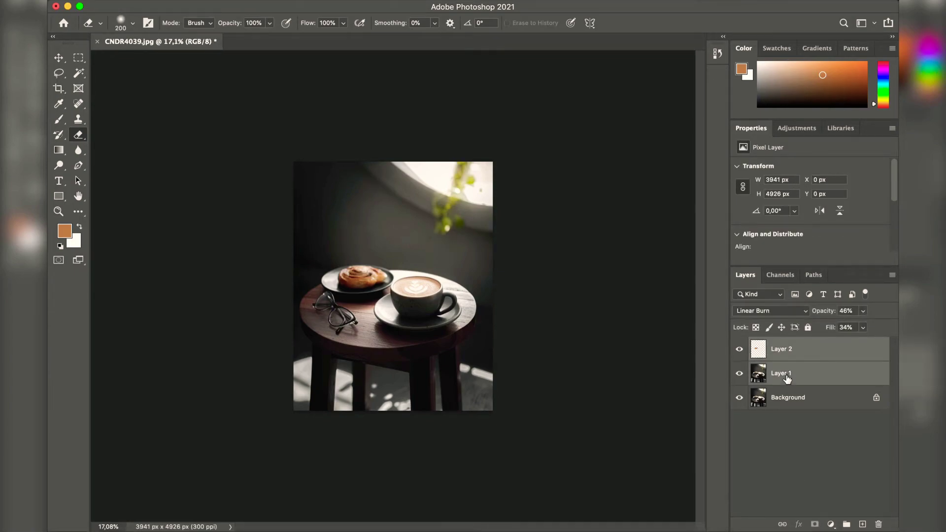
key("super+e")
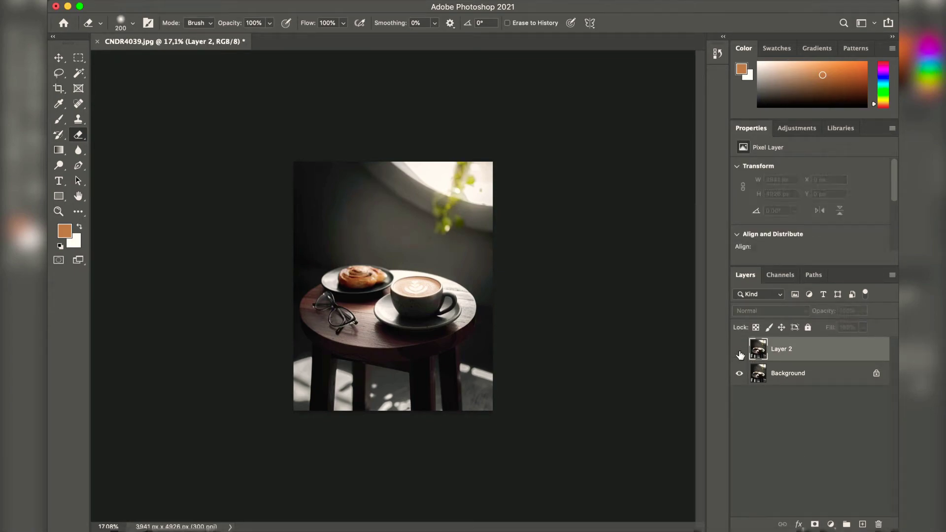
left_click(740, 351)
left_click(740, 351)
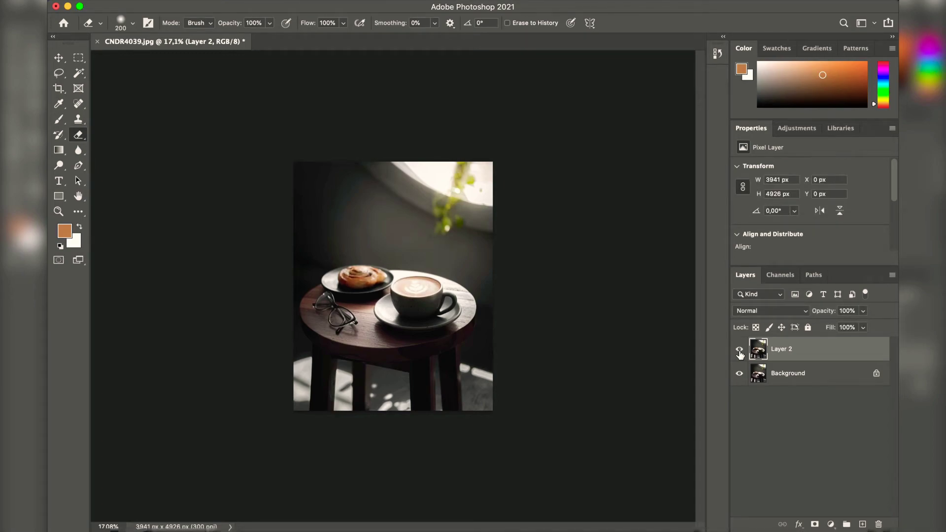
Merge the edited layer into the background, duplicate it, and restore the default black and white colors.
key("super+e")
key("super+j")
left_click(60, 247)
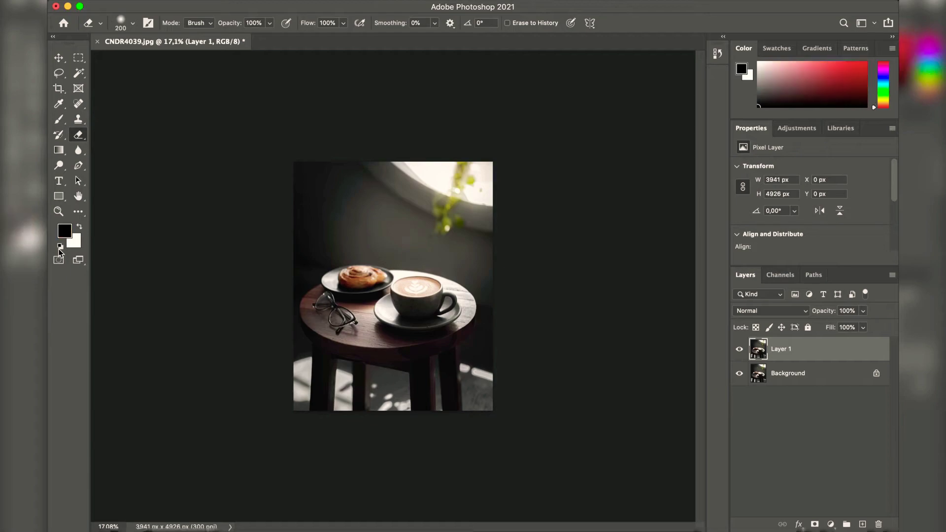
Get the Spot Healing Brush ready at 50 px for close-up retouching of the table.
left_click(78, 104)
key("super+plus")
key("super+plus")
key("super+plus")
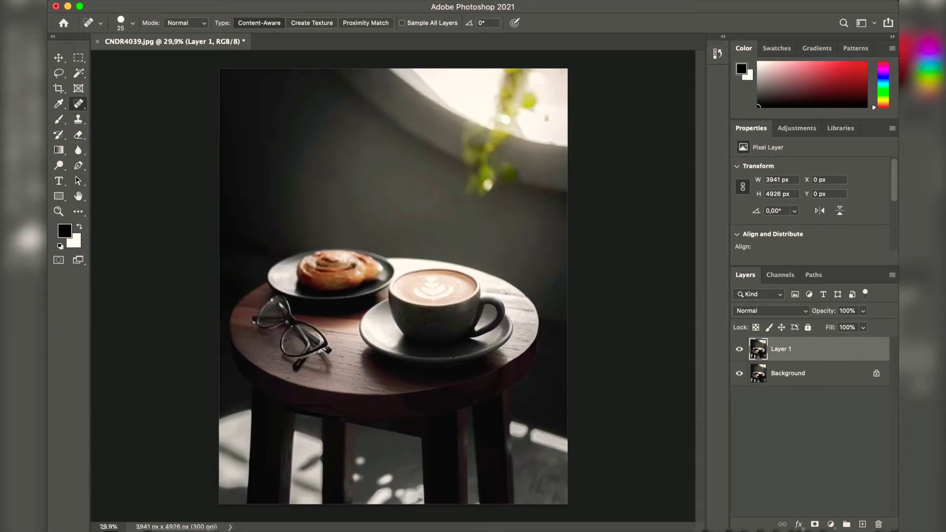
scroll(436, 189, "down", 5)
scroll(435, 188, "left", 3)
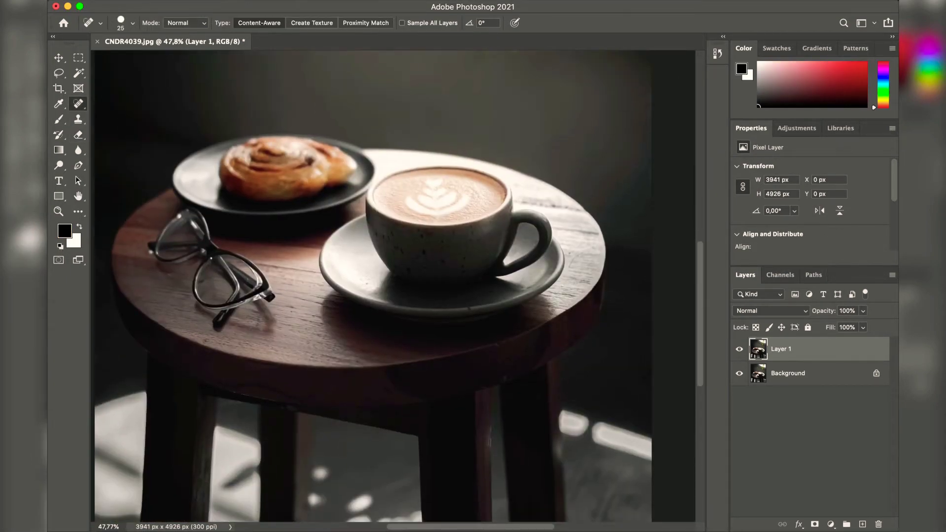
scroll(435, 188, "up", 6)
scroll(436, 189, "up", 4)
scroll(435, 189, "left", 2)
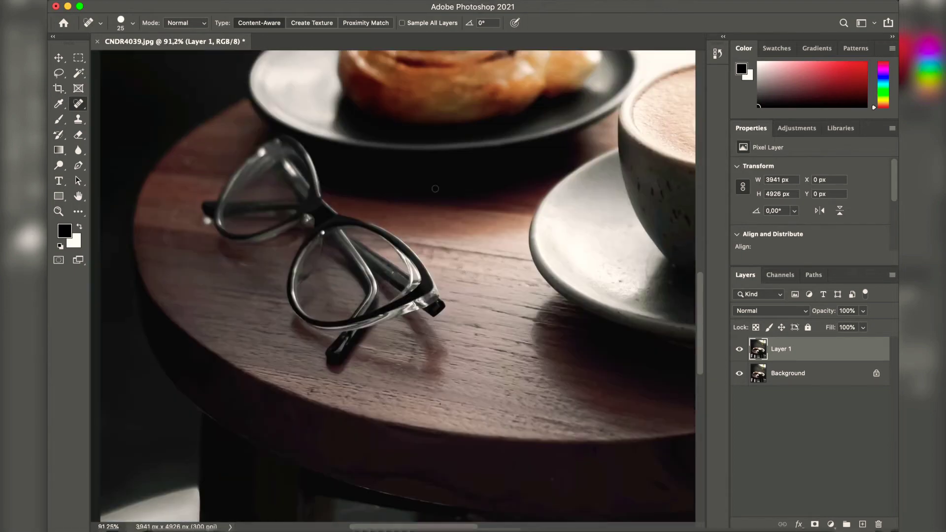
key("bracketright")
key("bracketright")
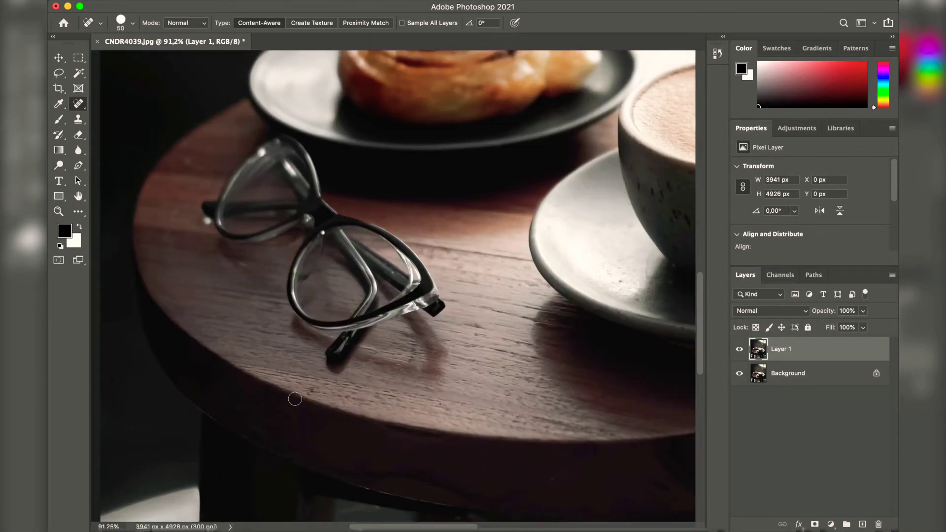
Examine the glasses, pastry, cup, saucer and tabletop up close for blemishes to retouch.
scroll(463, 293, "right", 5)
scroll(462, 293, "up", 3)
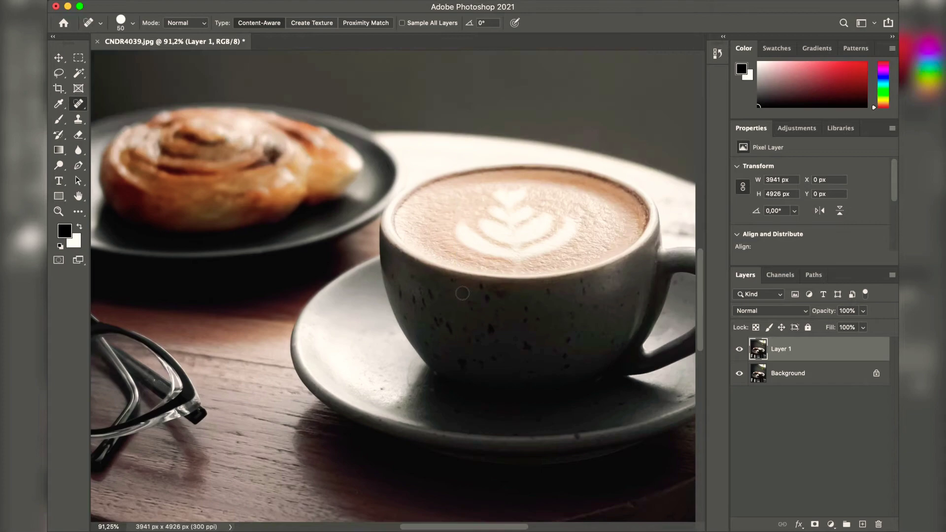
scroll(463, 293, "left", 5)
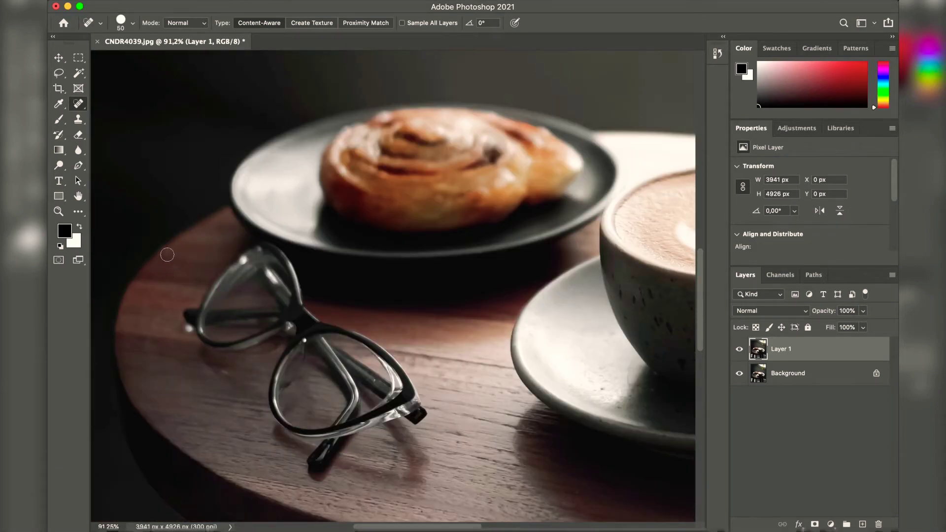
scroll(392, 235, "right", 4)
scroll(392, 235, "left", 3)
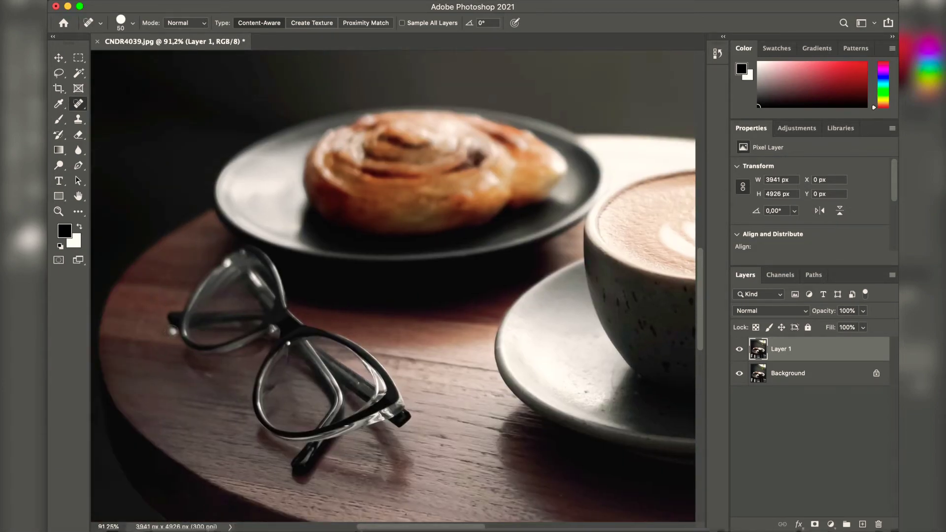
scroll(492, 175, "right", 5)
scroll(492, 174, "up", 1)
scroll(484, 261, "down", 4)
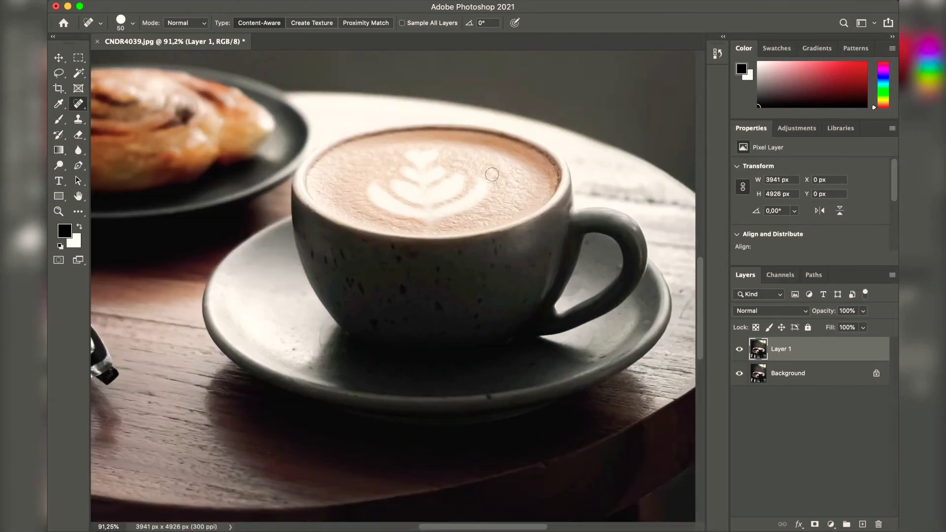
scroll(473, 369, "down", 3)
scroll(473, 370, "right", 5)
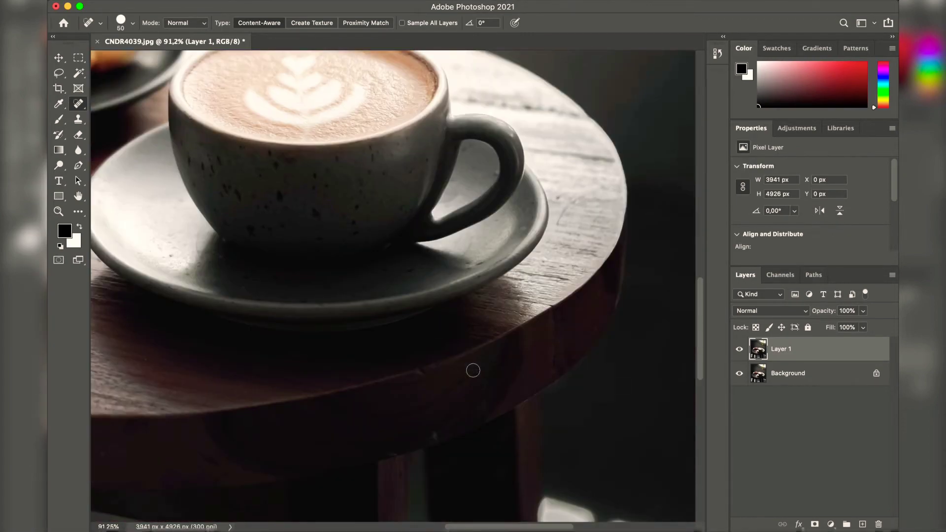
Heal blemishes on the table's rim, the wood beside the saucer and the edge of the reddish stool leg.
left_click_drag(433, 367, 434, 369)
mouse_move(567, 222)
left_mouse_down()
mouse_move(579, 191)
mouse_move(557, 196)
left_mouse_up()
scroll(534, 204, "down", 5)
left_click_drag(545, 213, 545, 269)
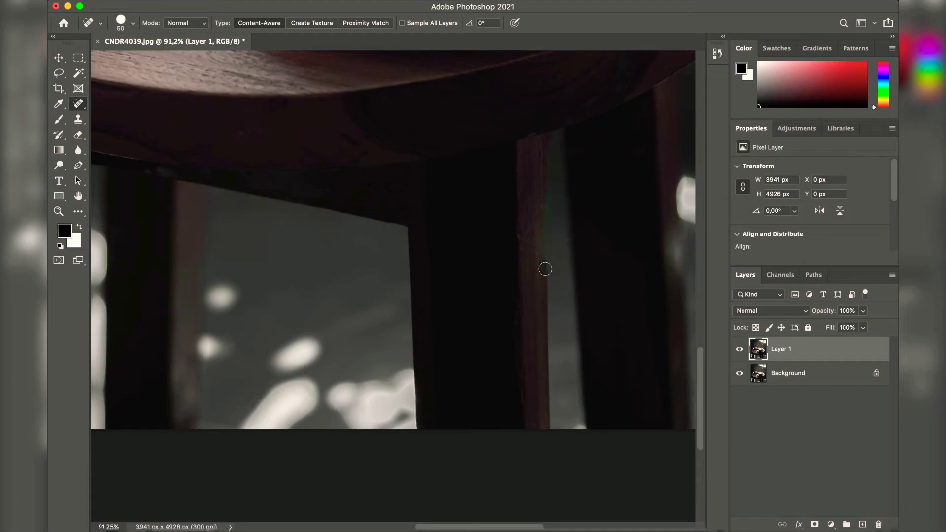
left_click_drag(544, 215, 545, 259)
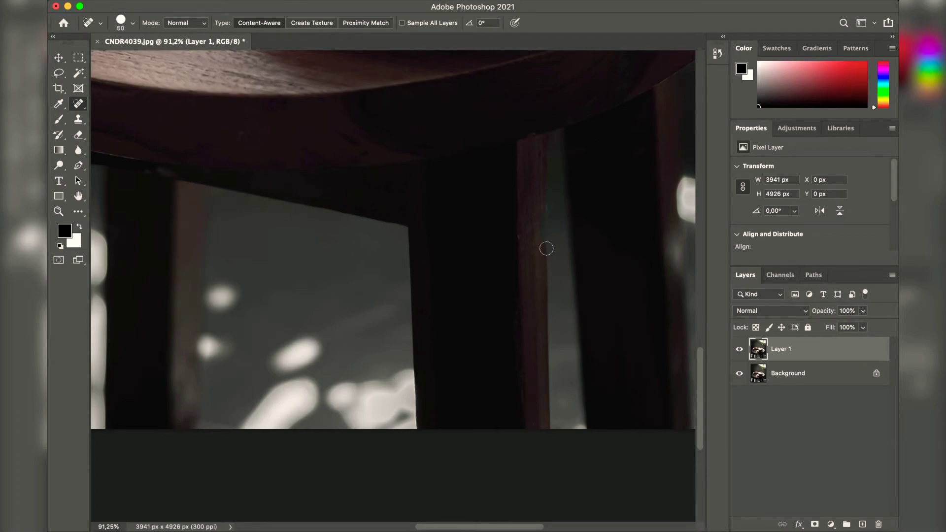
Heal the blemishes on the reddish stool leg's edge and along the underside of the table rim.
left_click_drag(548, 205, 548, 246)
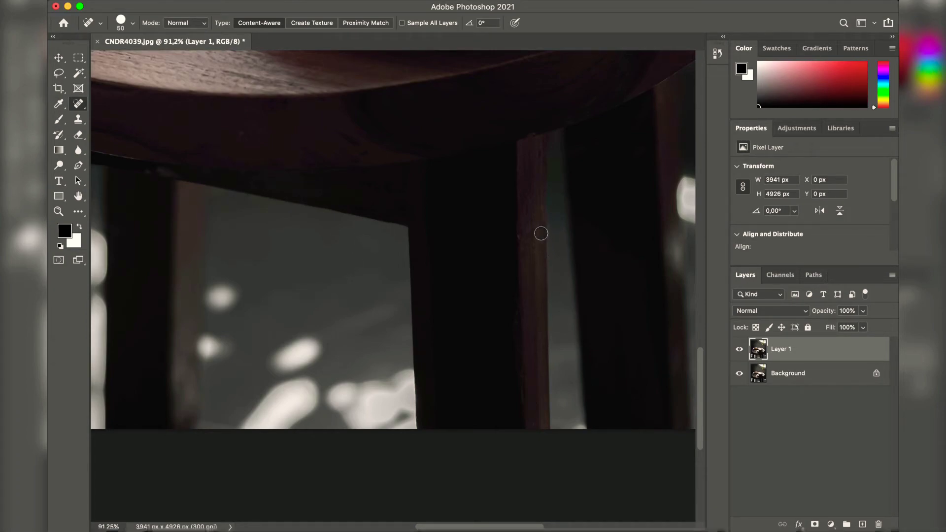
left_click(545, 232)
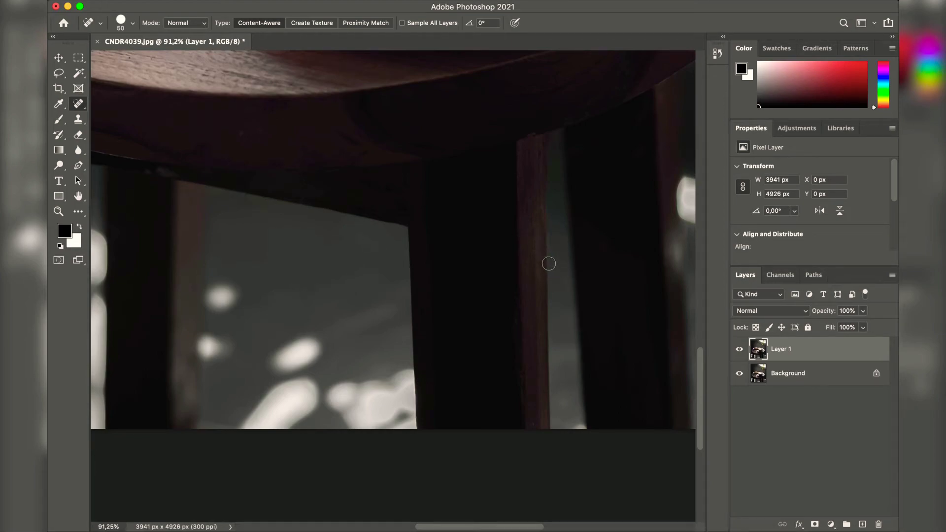
scroll(572, 265, "right", 5)
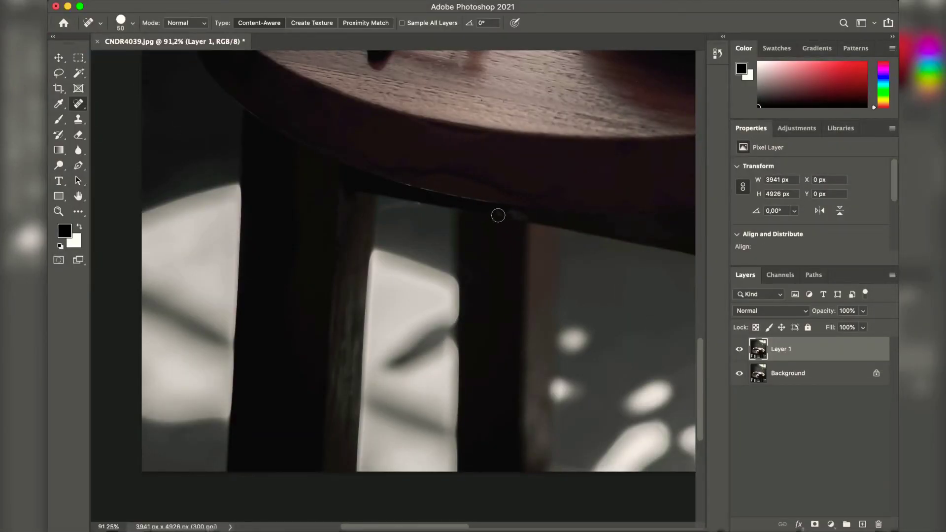
left_click_drag(498, 213, 523, 218)
Merge the healed layer into the background and duplicate the background as a new layer.
scroll(407, 328, "up", 5)
scroll(414, 296, "down", 2)
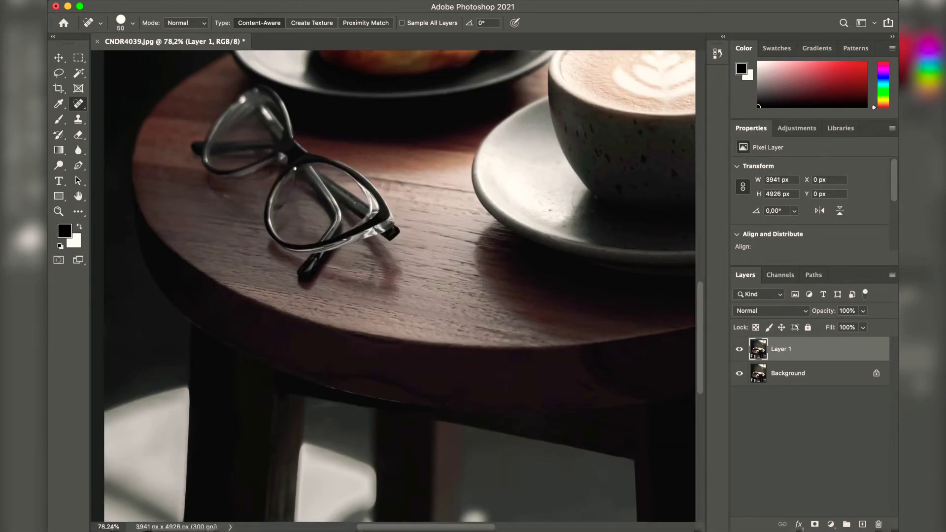
scroll(445, 248, "down", 8)
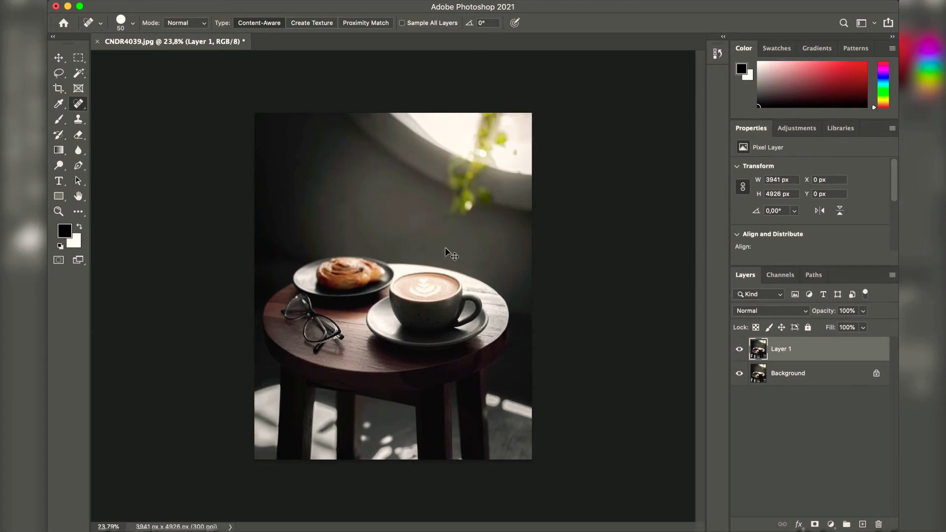
key("super+e")
key("ctrl+j")
key("ctrl+l")
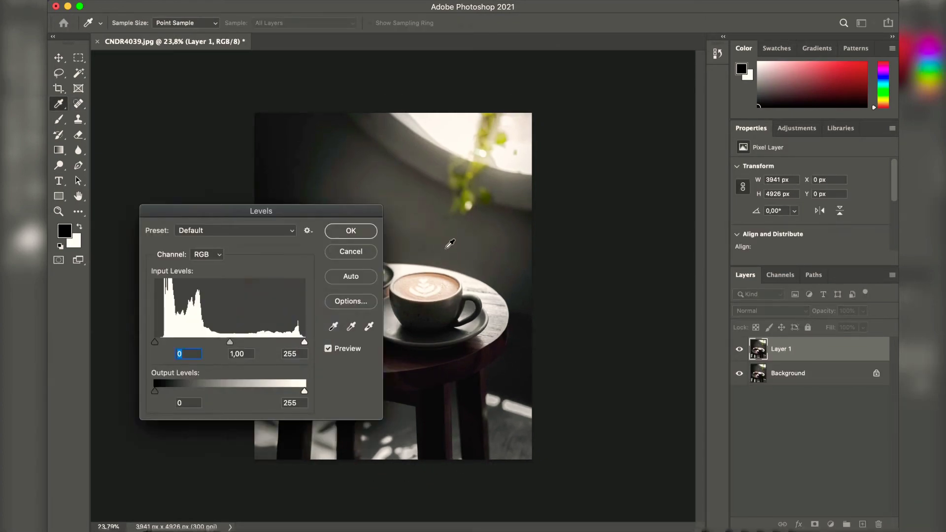
left_click_drag(229, 213, 637, 127)
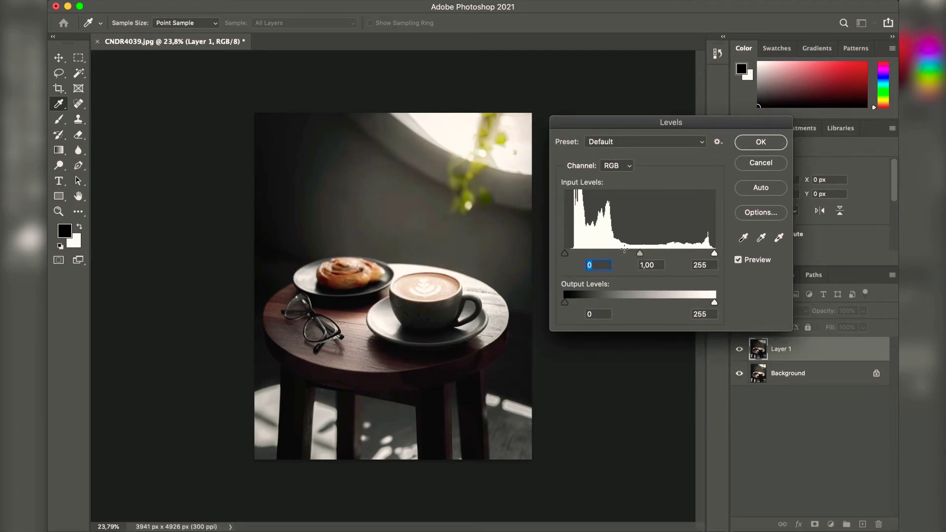
mouse_move(640, 253)
left_mouse_down()
mouse_move(628, 258)
mouse_move(634, 255)
left_mouse_up()
left_click_drag(714, 253, 744, 252)
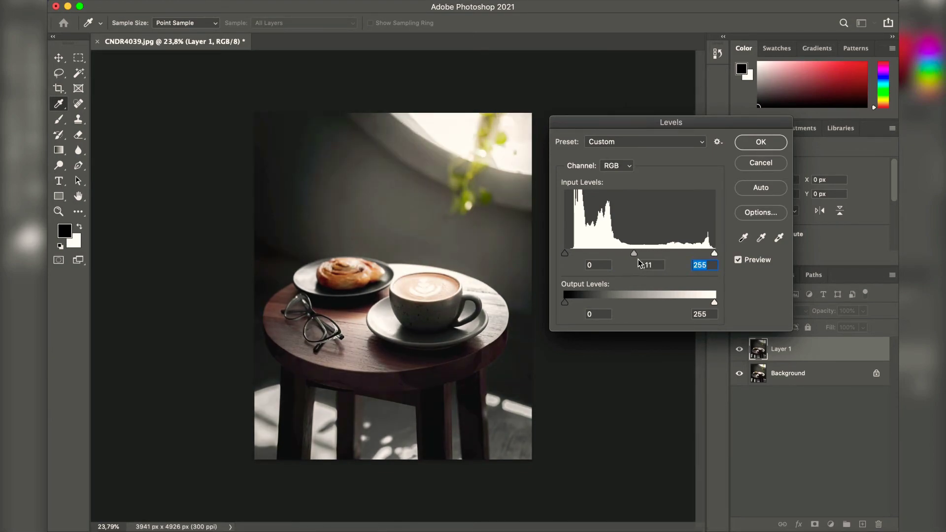
left_click_drag(635, 253, 636, 255)
left_click(751, 167)
key("j")
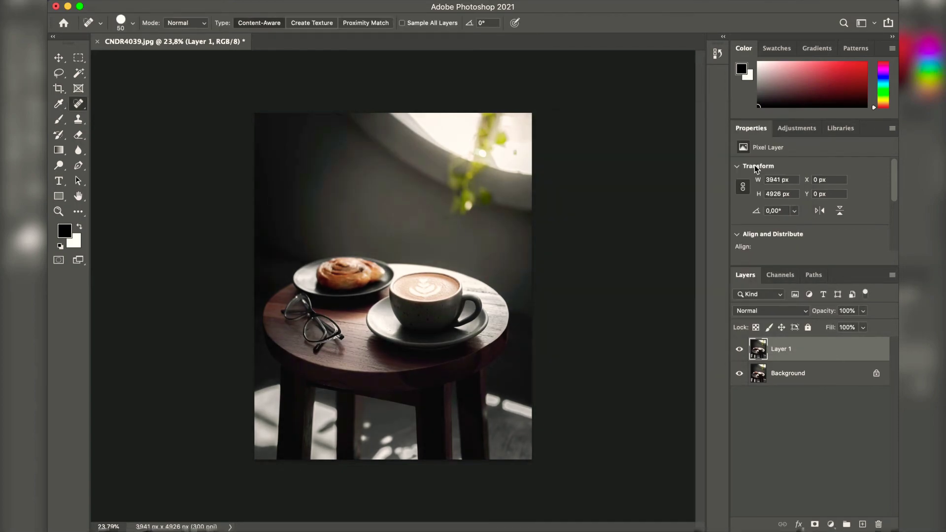
Apply a Curves adjustment to the duplicated layer, raising the black point's output to about 7 and lowering the white point's output to 247.
key("super+m")
left_click_drag(397, 84, 648, 46)
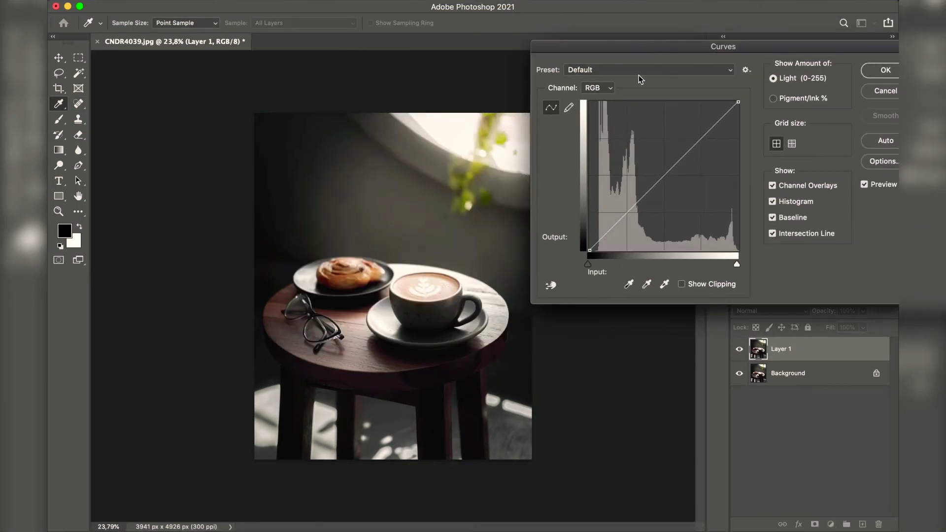
left_click_drag(590, 249, 587, 245)
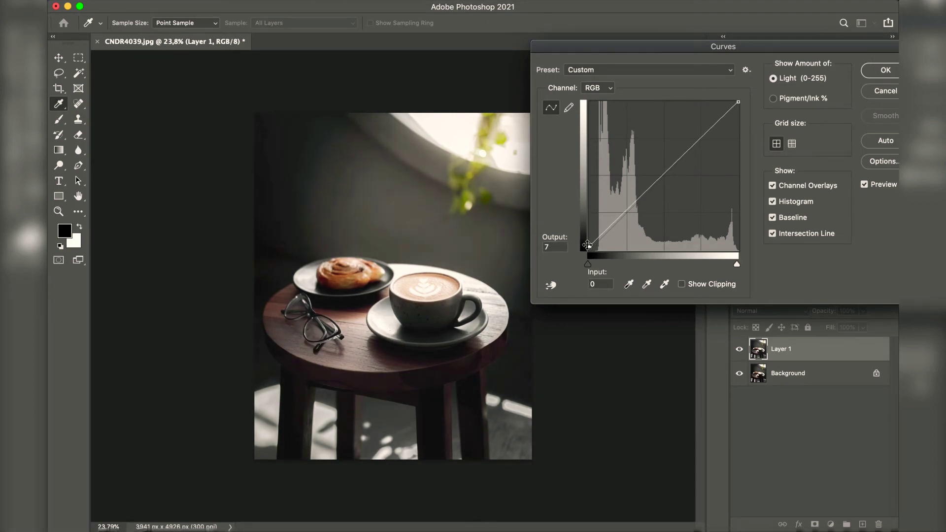
left_click_drag(738, 102, 743, 106)
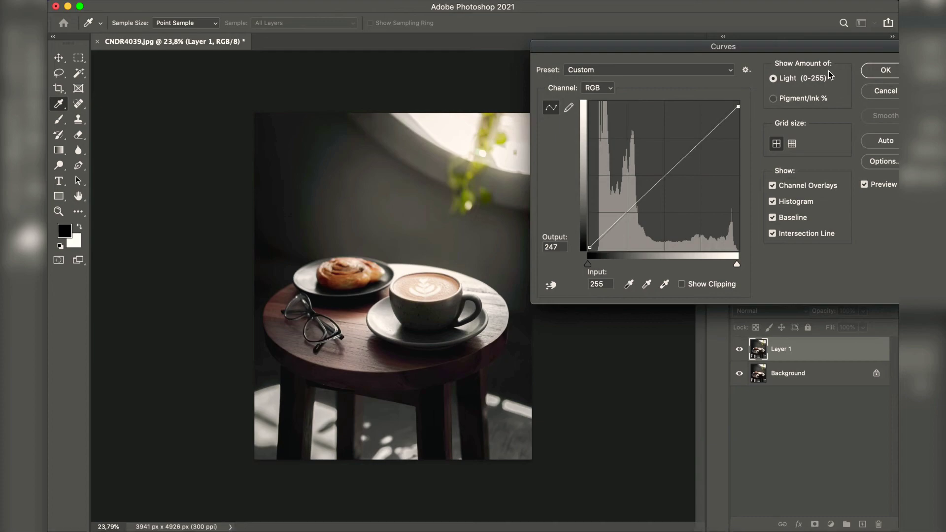
left_click(870, 74)
Compare the curves edit with the original, then merge it into the background and duplicate the merged layer.
scroll(665, 256, "up", 5)
scroll(667, 257, "down", 7)
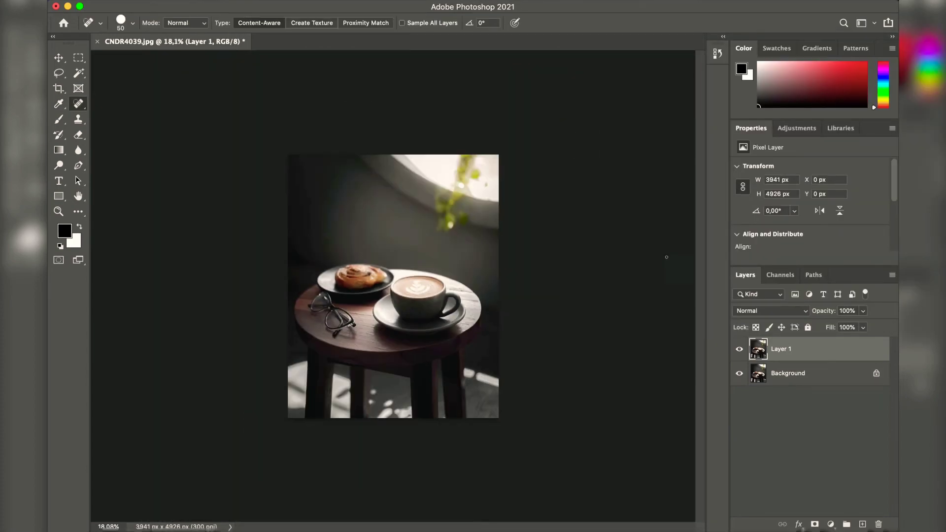
left_click(739, 350)
left_click(738, 351)
scroll(582, 237, "down", 2)
key("super+e")
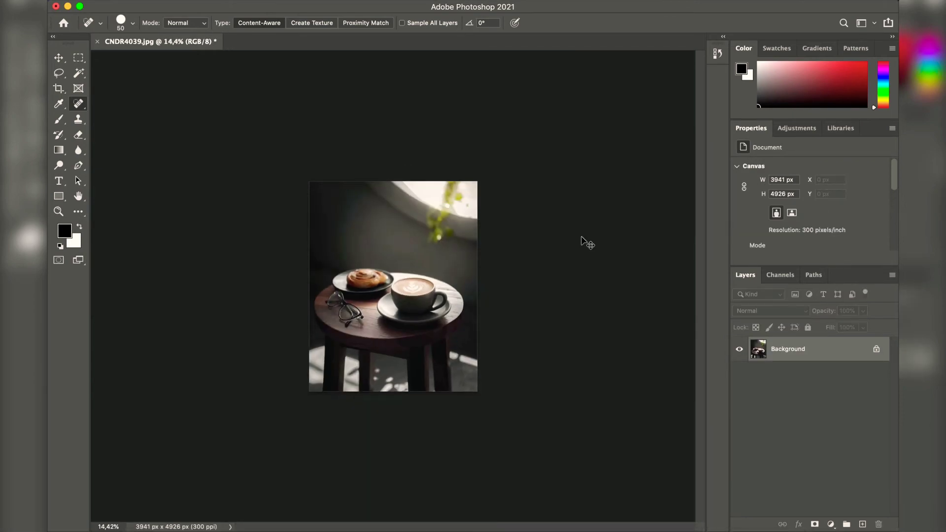
key("super+j")
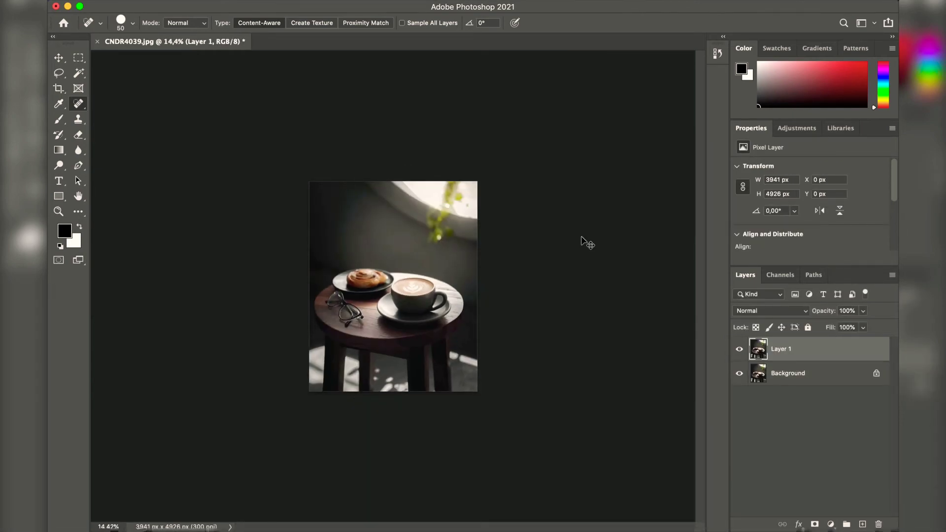
Brighten the highlights of the duplicated layer with Levels, setting the white input level to 249.
key("super+l")
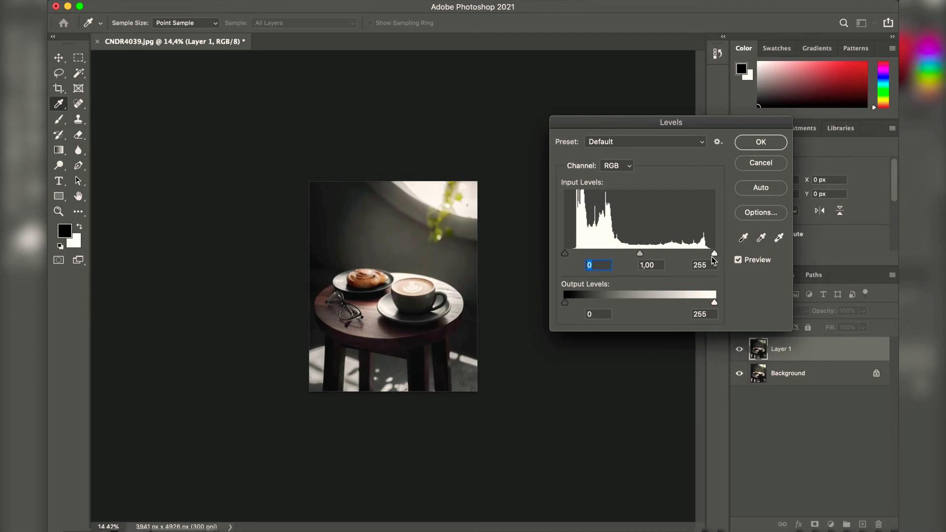
left_click_drag(716, 256, 713, 256)
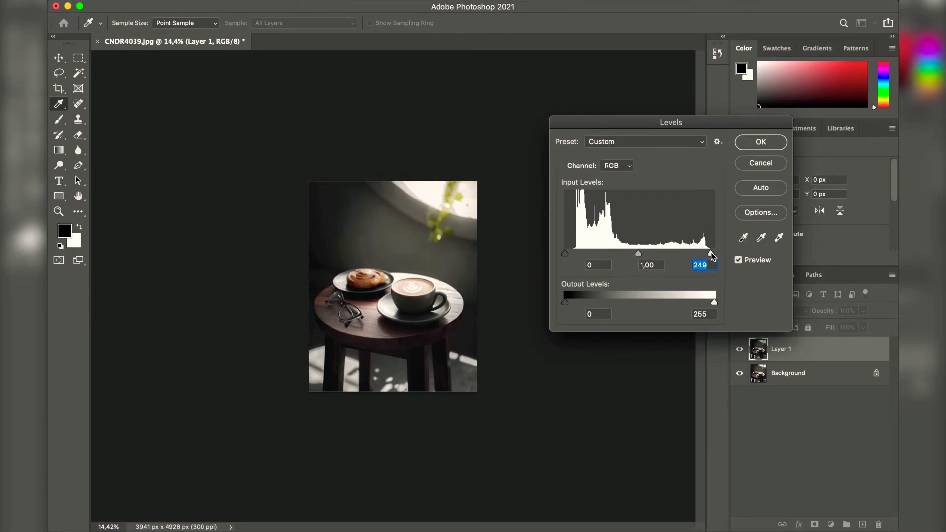
key("Return")
key("j")
Review the whole photo, then add a new empty layer on top and get the Gradient tool ready.
scroll(539, 300, "up", 6)
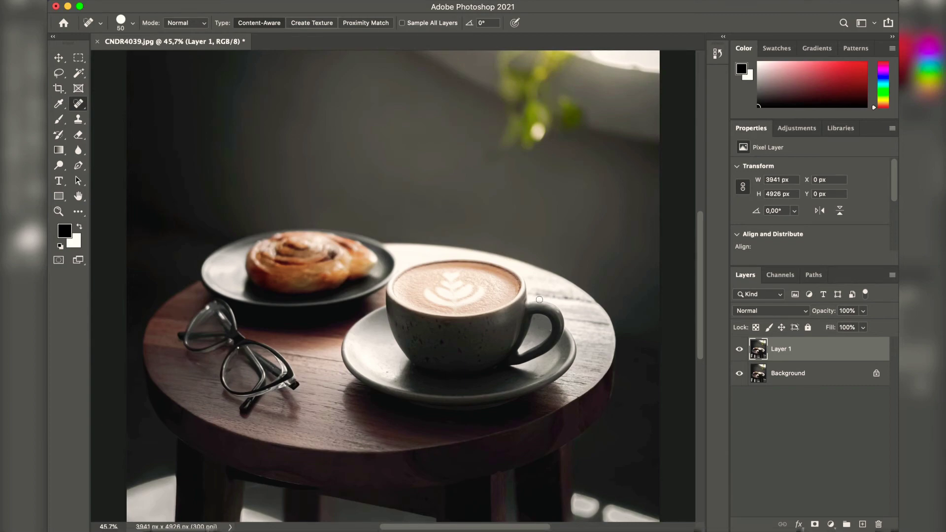
scroll(540, 299, "down", 5)
scroll(540, 300, "up", 8)
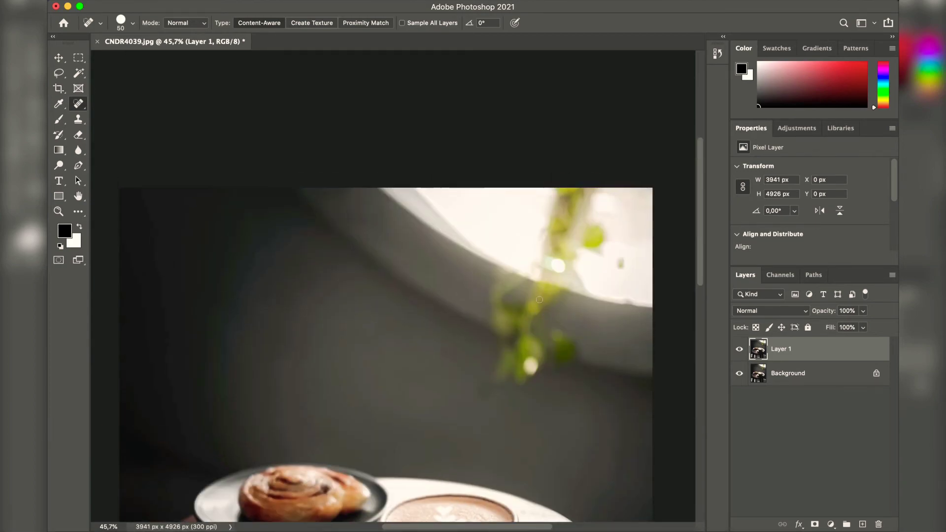
scroll(540, 300, "down", 4)
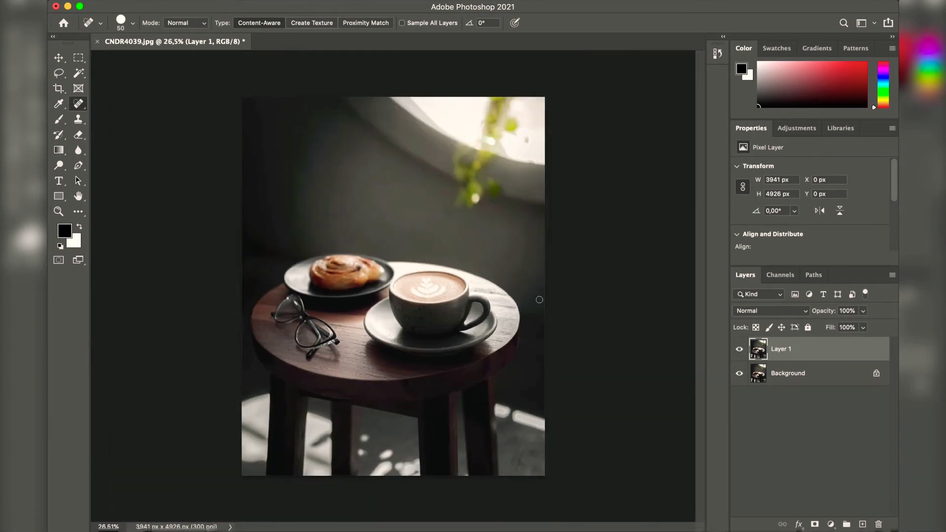
scroll(540, 300, "down", 1)
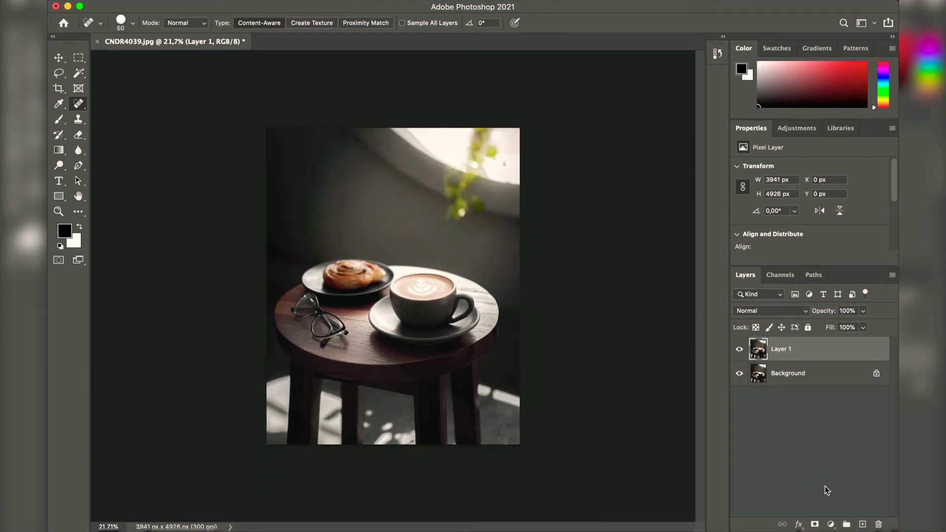
left_click(862, 525)
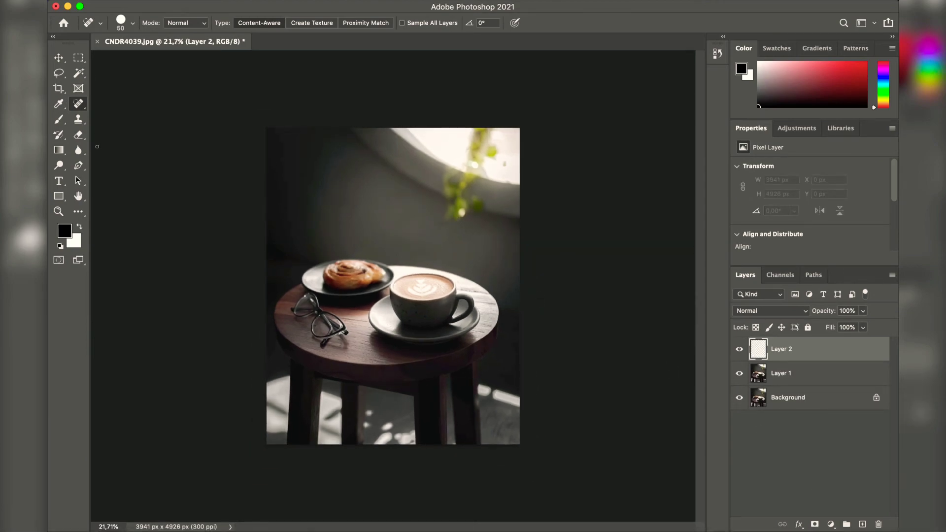
left_click(58, 149)
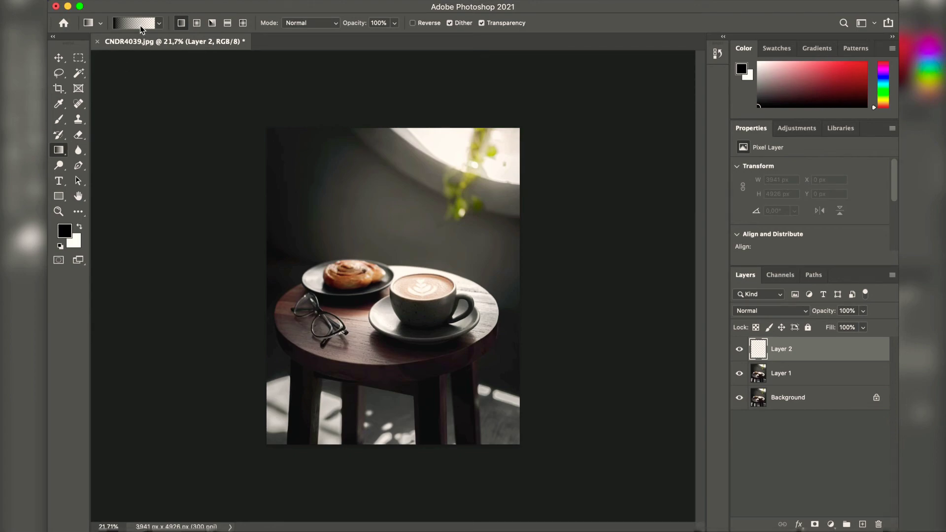
Set the foreground colour to a bright, fully saturated orange with a hue of about 38°.
left_click(64, 230)
left_click(624, 293)
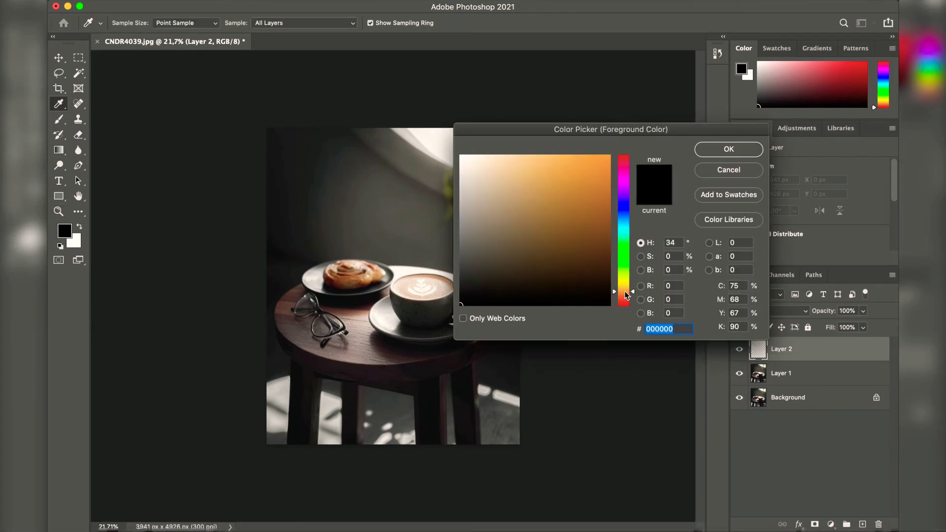
mouse_move(583, 175)
left_mouse_down()
mouse_move(578, 159)
mouse_move(596, 180)
mouse_move(609, 155)
left_mouse_up()
left_click_drag(627, 284, 625, 291)
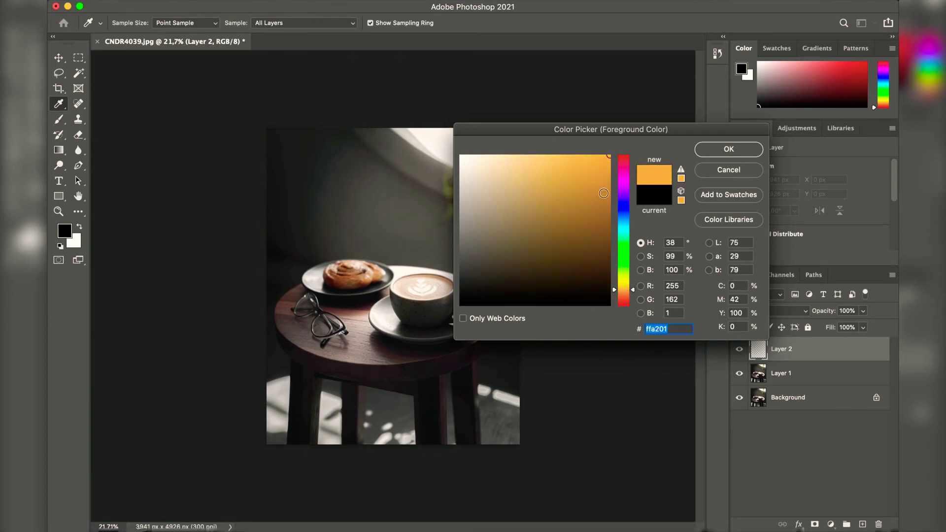
left_click_drag(604, 193, 610, 157)
left_click(702, 152)
Draw a radial orange-to-transparent gradient on the empty layer, from just above the hanging plant to the glasses.
key("g")
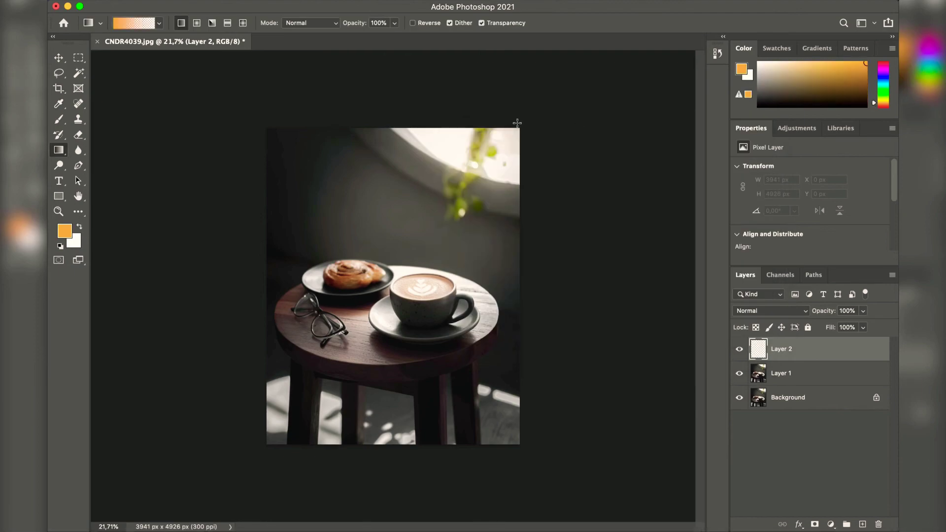
left_click(197, 23)
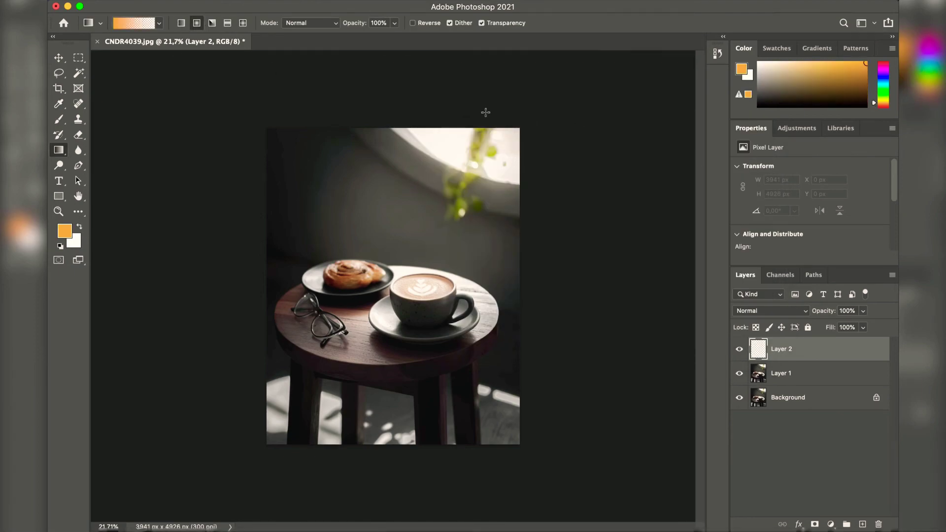
left_click_drag(481, 112, 330, 345)
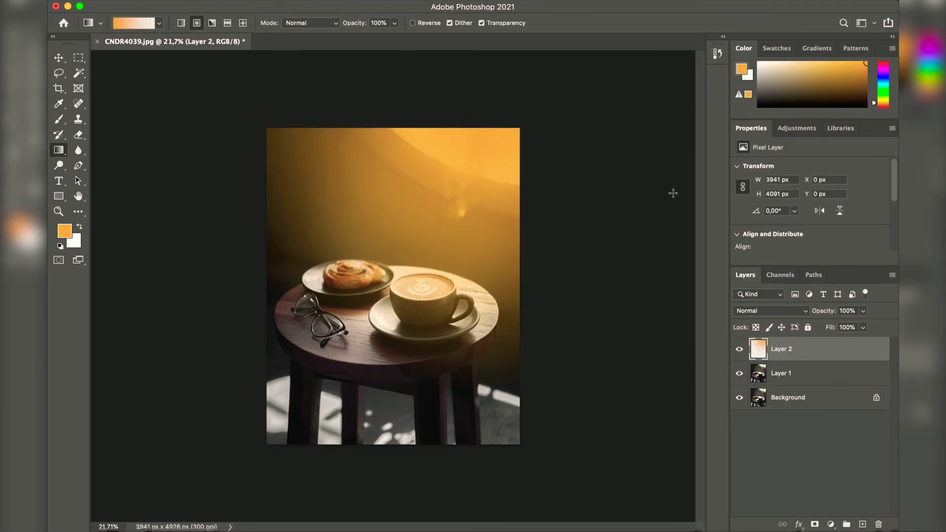
Try the gradient layer in Overlay blend mode with its fill reduced to 7%.
left_click(766, 311)
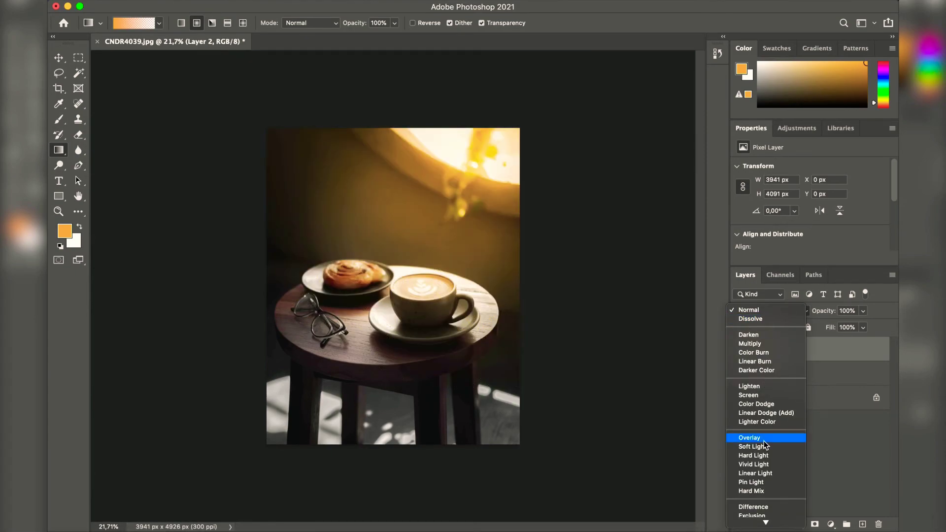
left_click(764, 442)
left_click(863, 328)
left_click(818, 343)
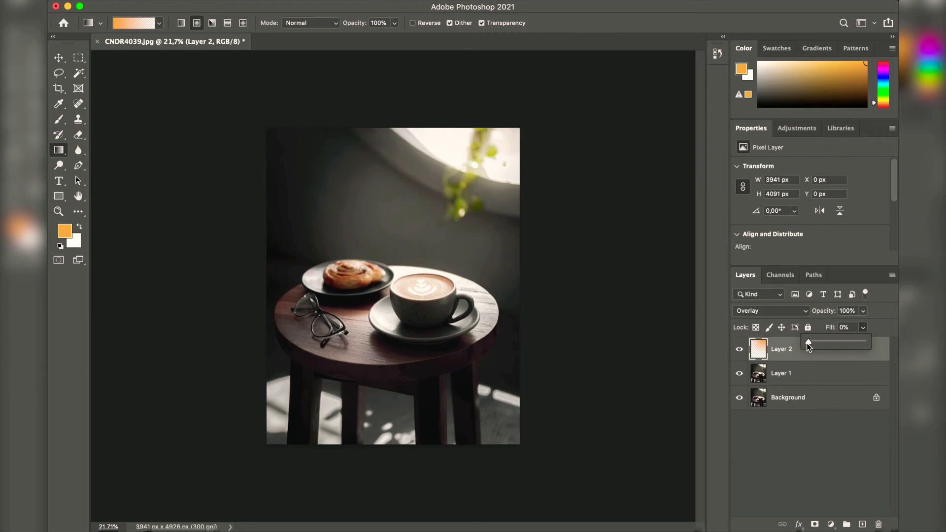
left_click_drag(807, 343, 811, 339)
left_click(869, 310)
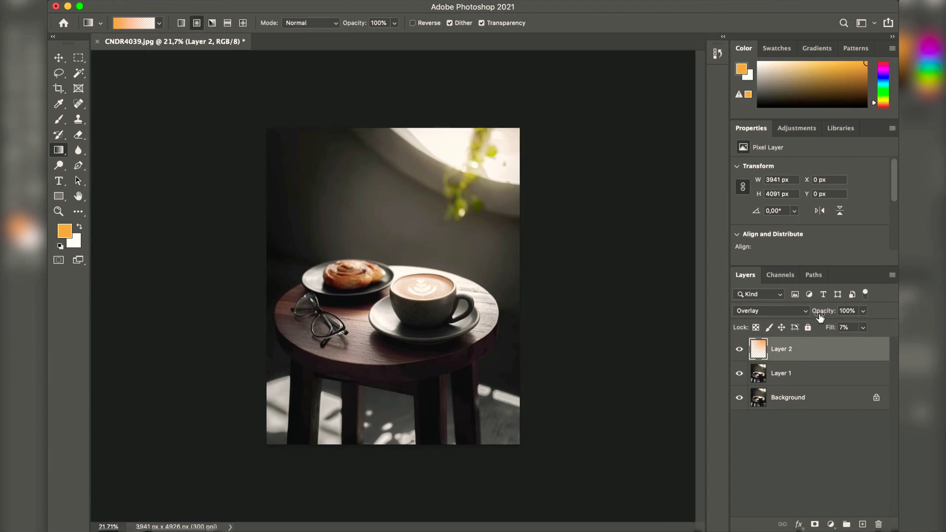
Blend the gradient layer in Soft Light mode with 14% fill and 71% opacity.
left_click(794, 311)
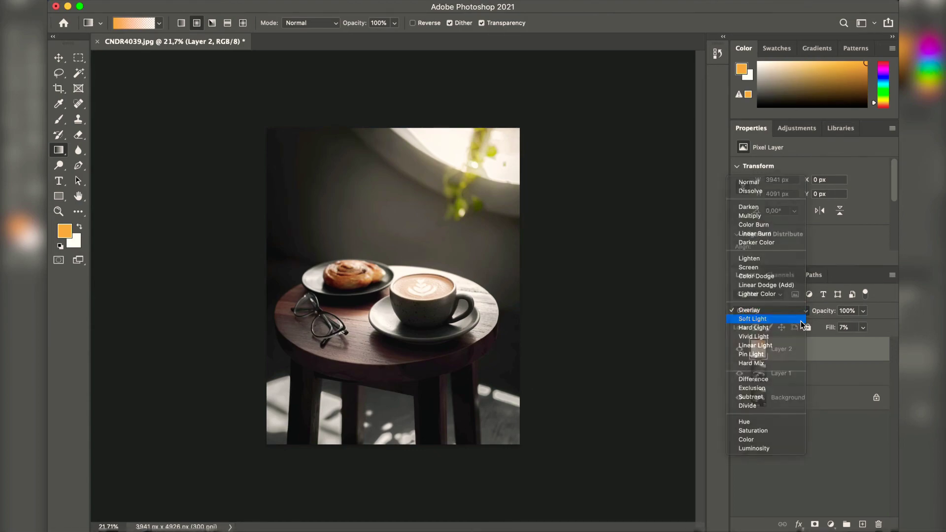
left_click(800, 319)
left_click(863, 327)
mouse_move(841, 344)
left_mouse_down()
mouse_move(860, 343)
mouse_move(850, 341)
left_mouse_up()
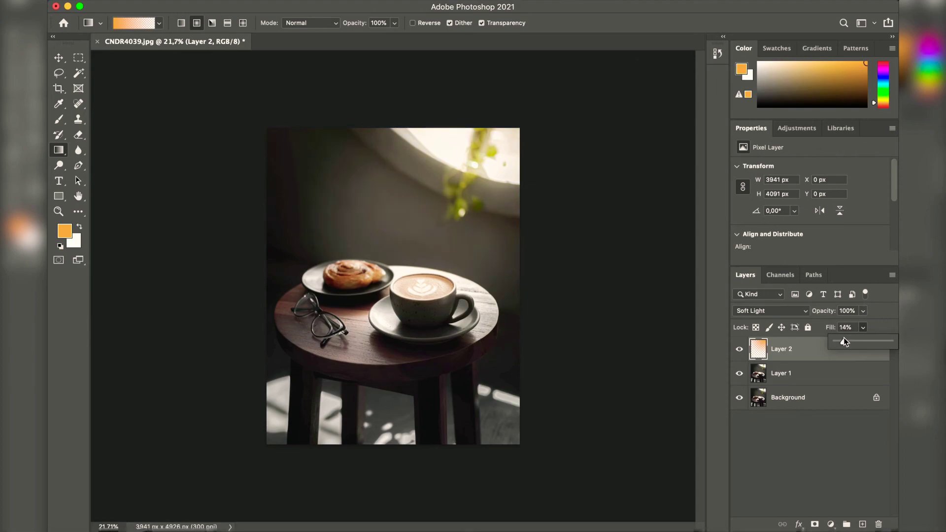
left_click(863, 311)
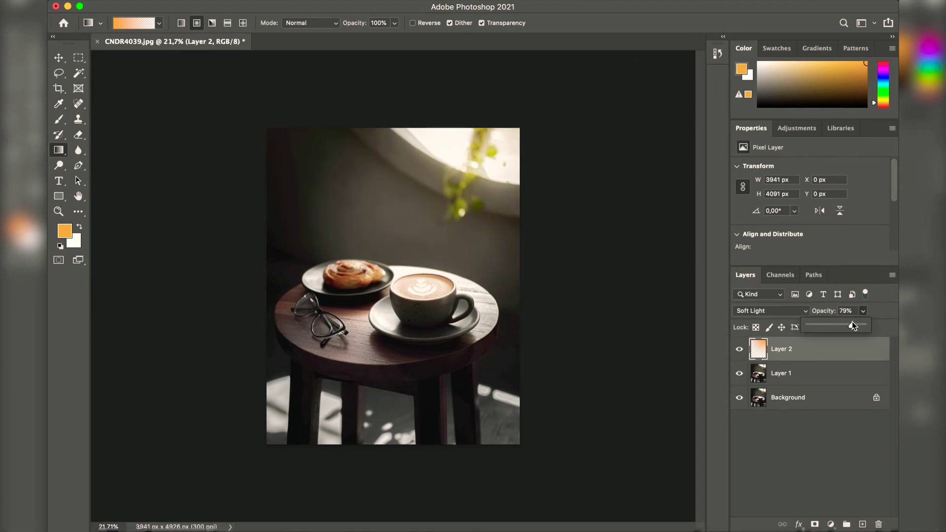
left_click_drag(852, 323, 848, 323)
scroll(552, 336, "up", 2)
scroll(552, 336, "down", 5)
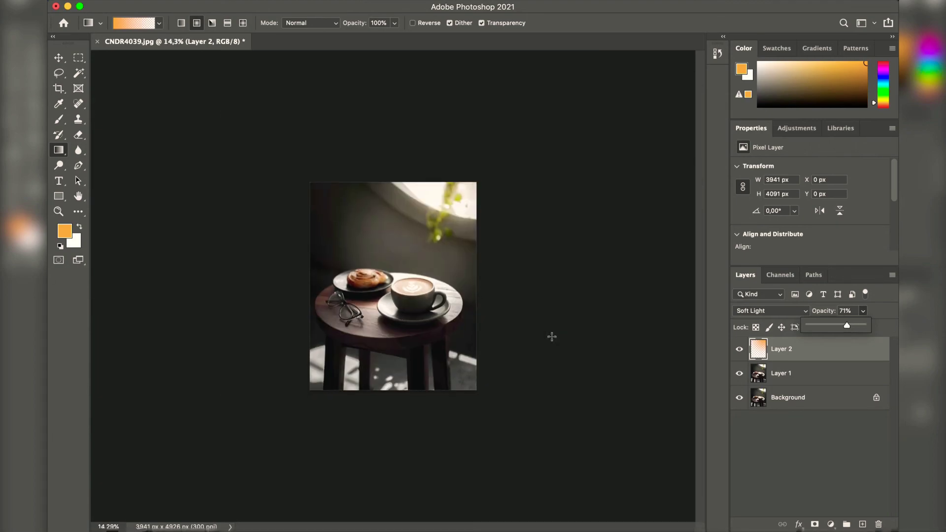
Check the photo with the gradient layer, merge all layers into the background, and save it as a baseline standard JPEG at quality 12.
left_click(741, 350)
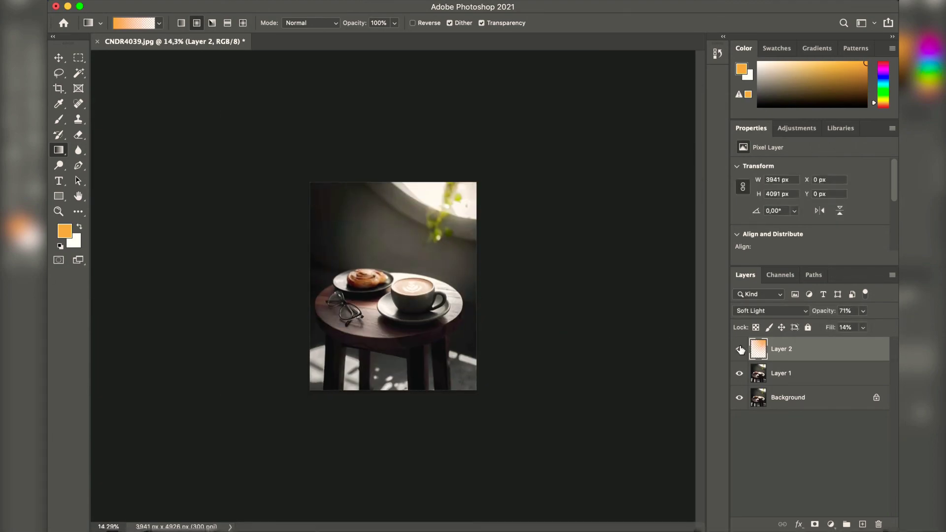
scroll(675, 331, "up", 3)
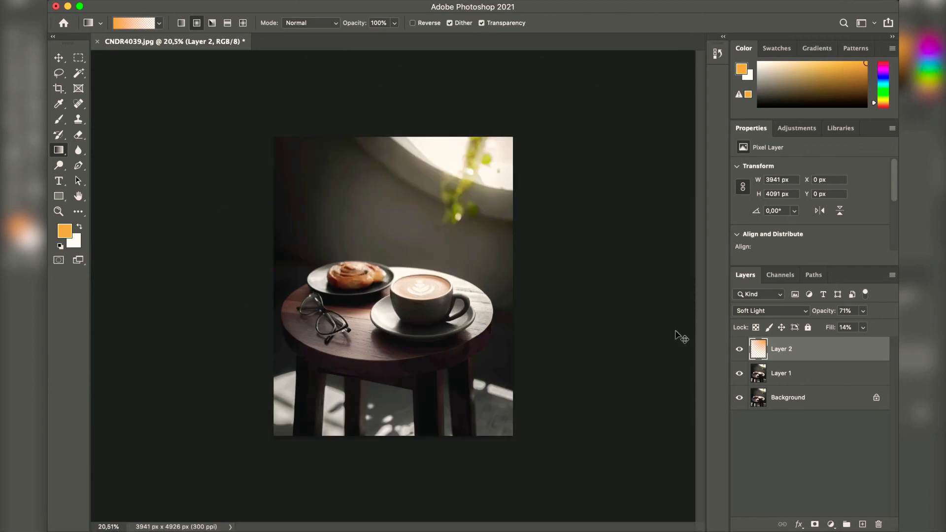
key("super+e")
key("super+e")
key("super+s")
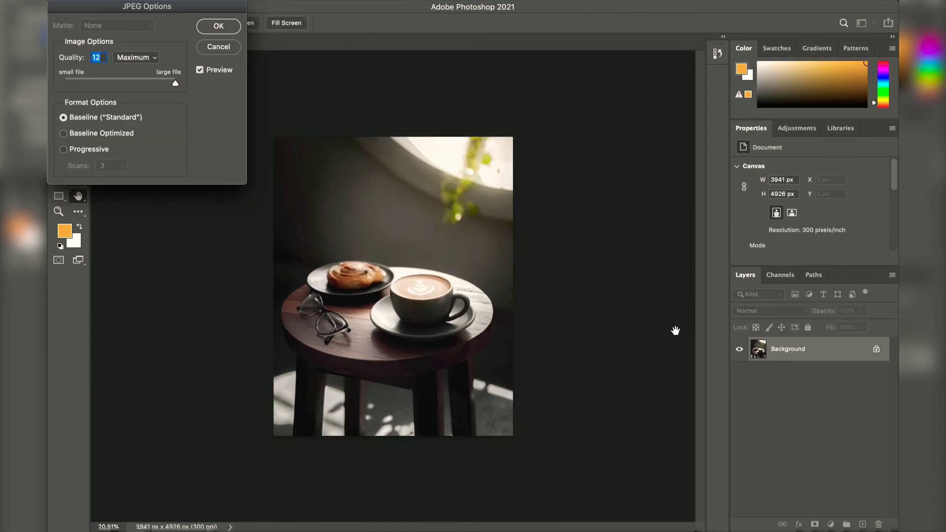
left_click(225, 30)
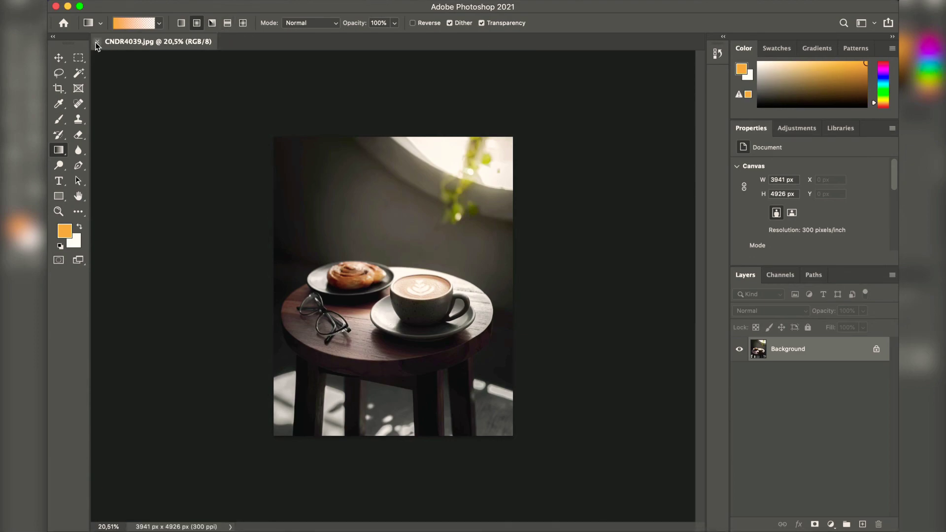
Close the saved photo and switch to Finder to open the Untitled Export folder on the desktop.
left_click(96, 42)
left_click(67, 6)
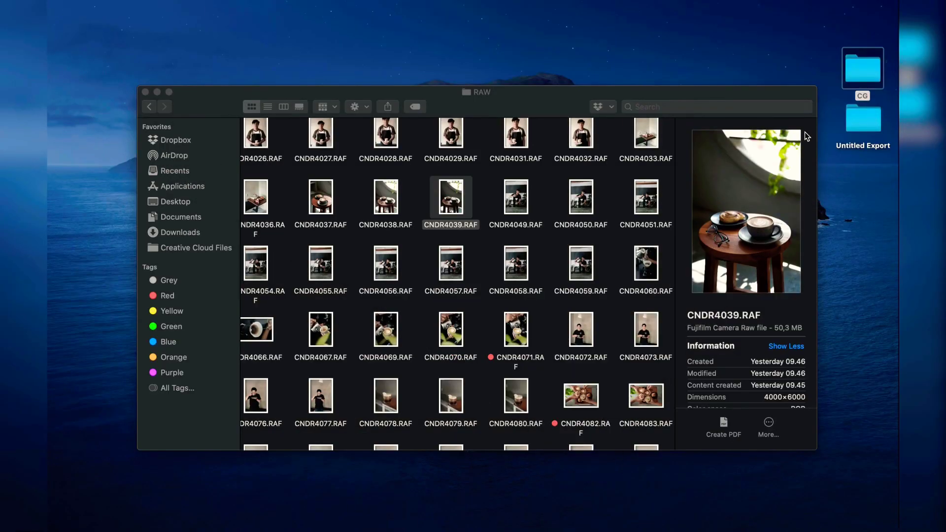
double_click(869, 127)
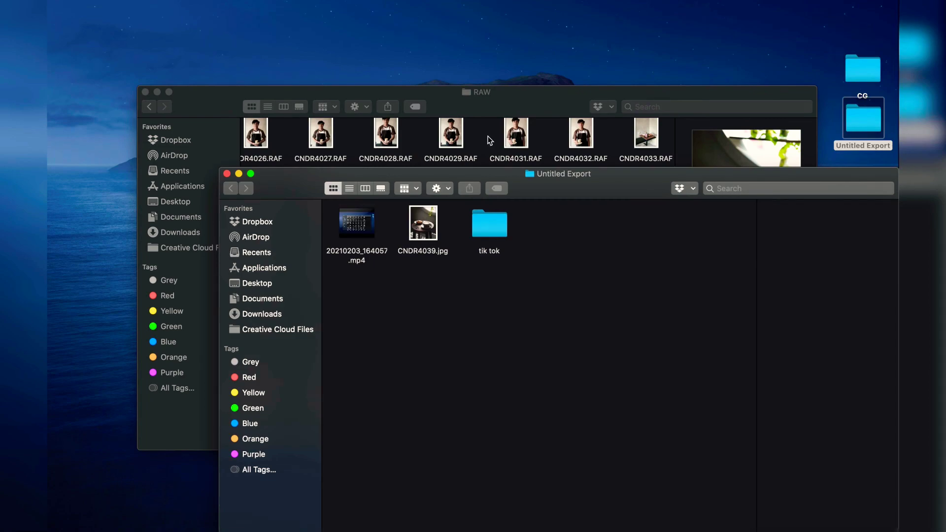
Preview the exported CNDR4039.jpg at large size and move the preview aside.
left_click(430, 232)
left_click_drag(429, 233, 392, 309)
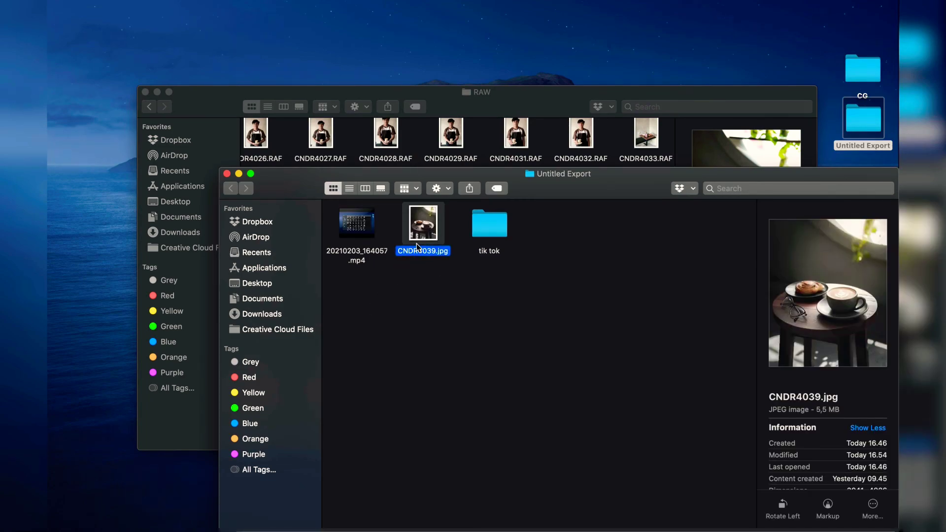
key("space")
left_click_drag(422, 35, 257, 40)
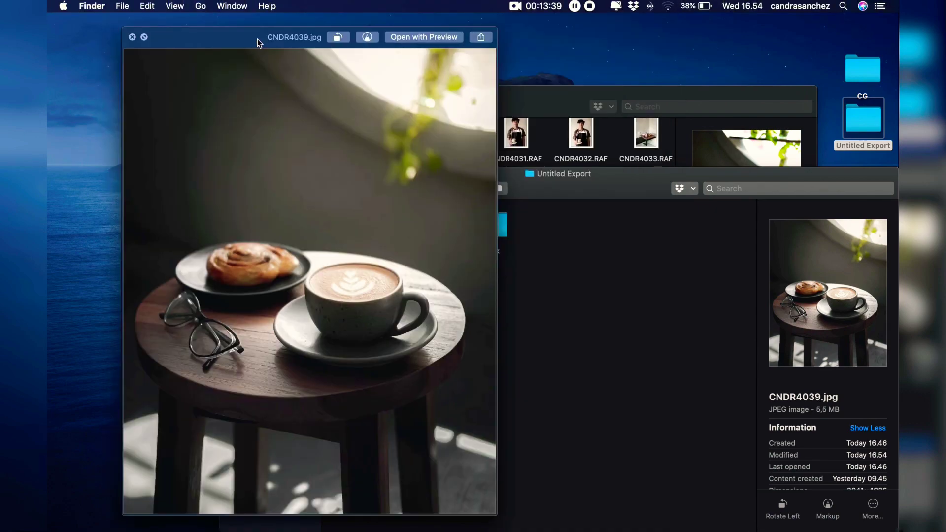
Bring the RAW folder window forward, move it aside, and preview the unedited CNDR4039.RAF.
left_click(556, 87)
left_click_drag(499, 106, 714, 160)
key("space")
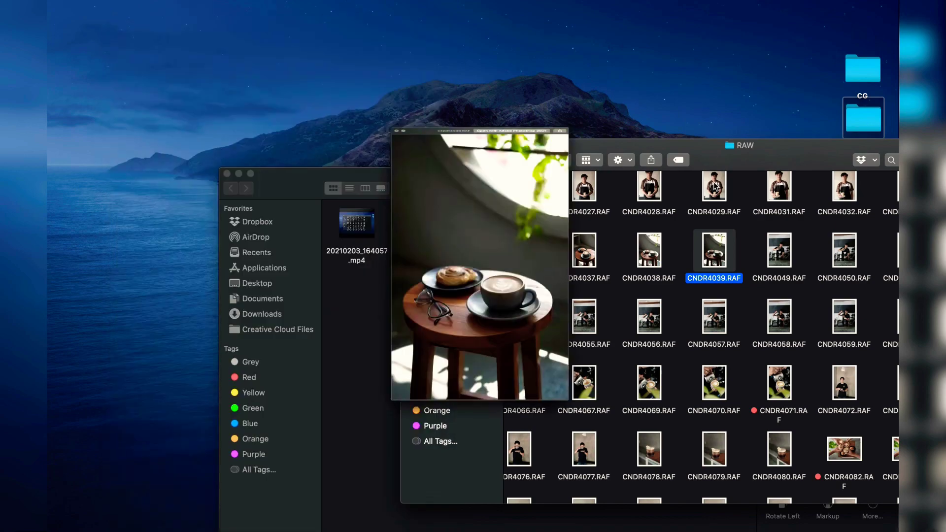
Go to the JPG folder inside Original, find the unedited CNDR4039.JPG, and open it in Preview.
left_click(414, 160)
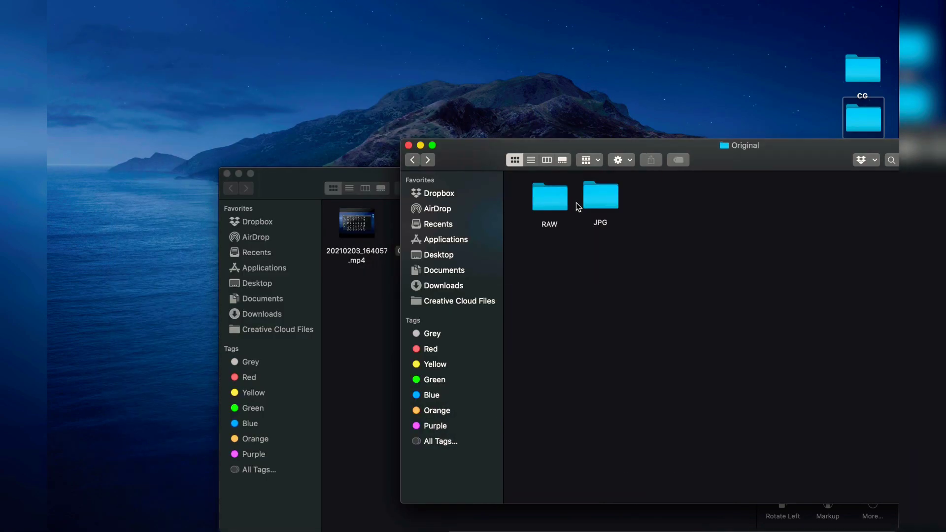
double_click(597, 197)
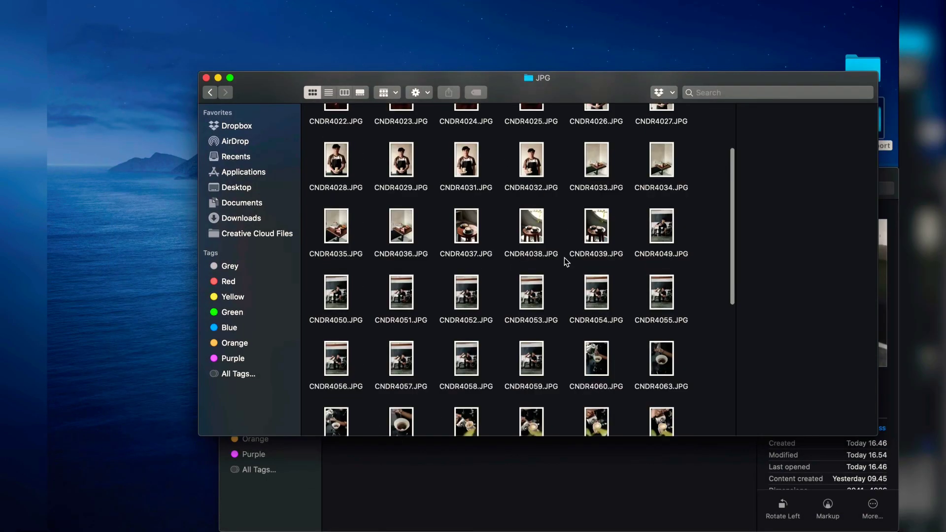
scroll(563, 258, "down", 10)
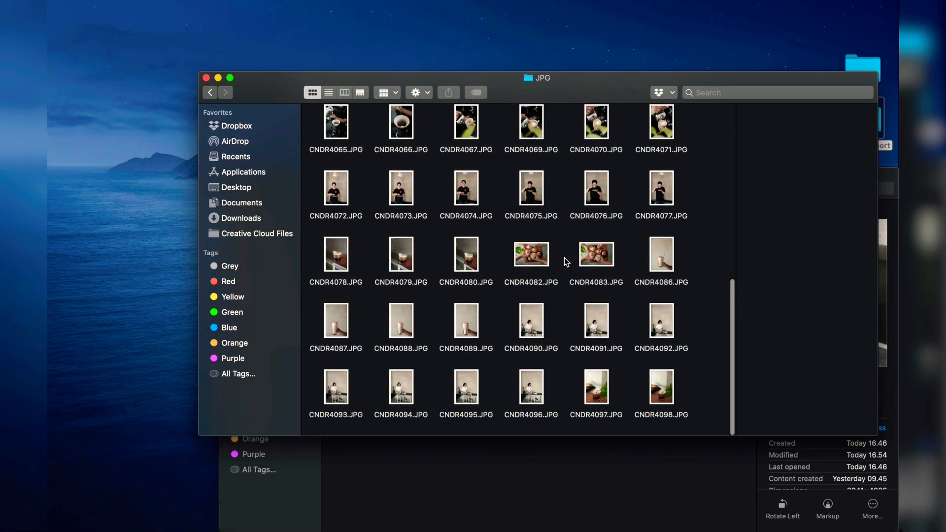
scroll(564, 258, "up", 4)
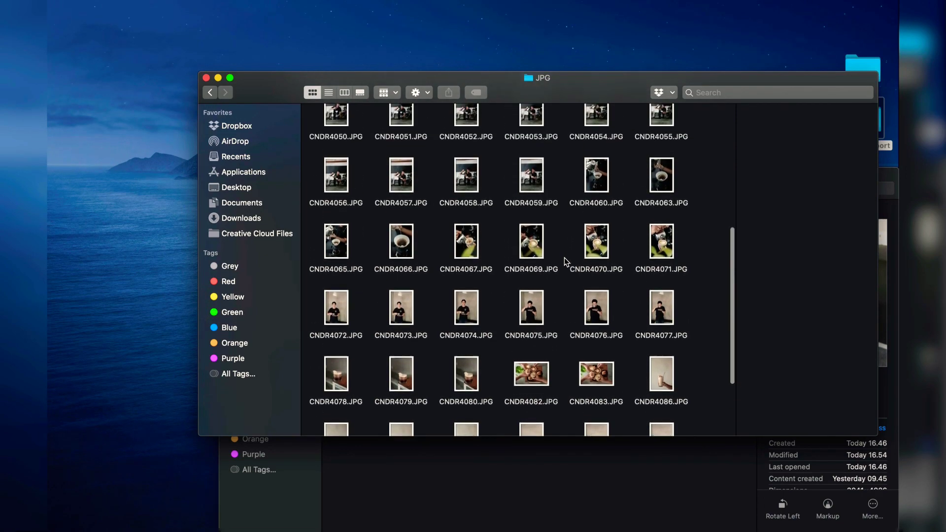
scroll(564, 258, "up", 5)
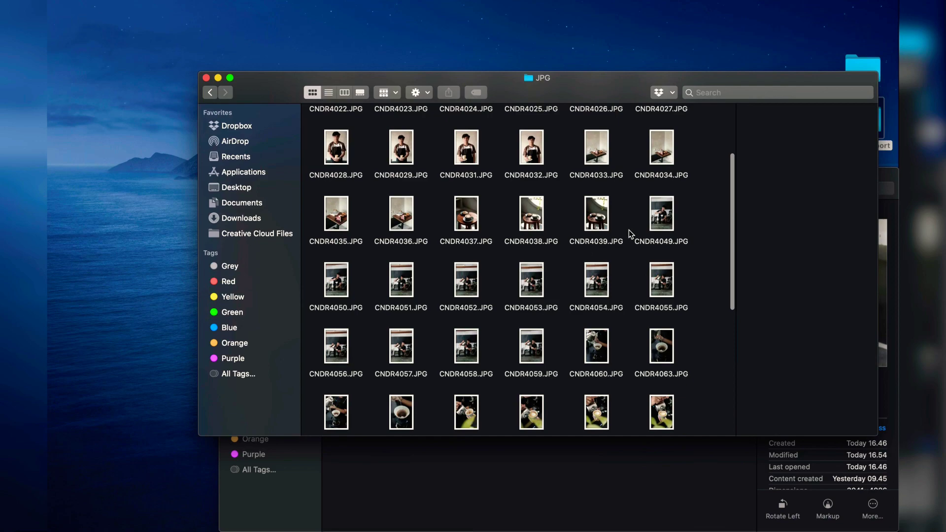
left_click(598, 217)
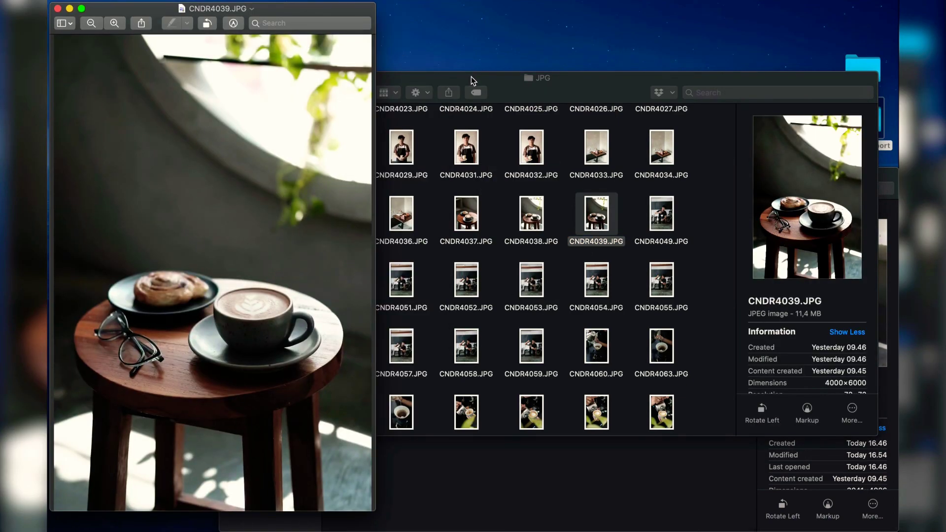
Open the exported CNDR4039.jpg beside the unedited version and zoom both out to compare the whole images.
left_click_drag(472, 80, 775, 404)
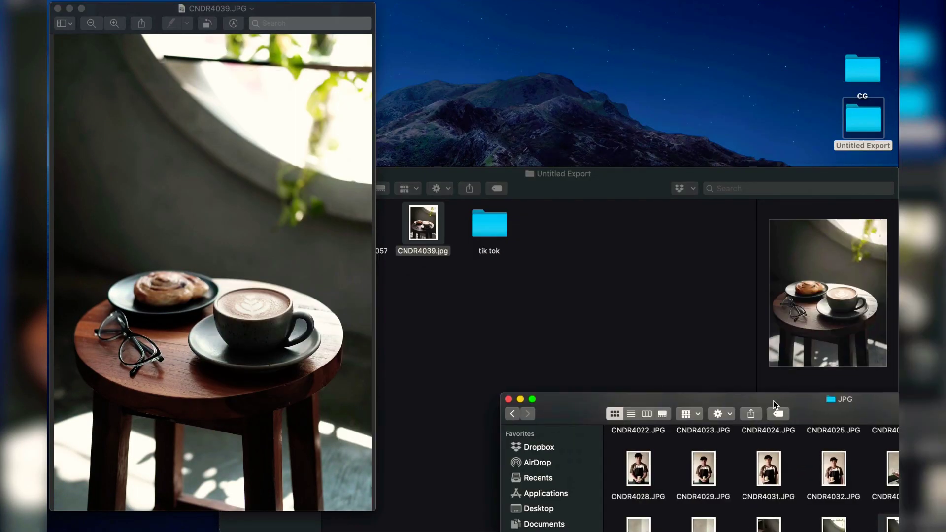
double_click(426, 235)
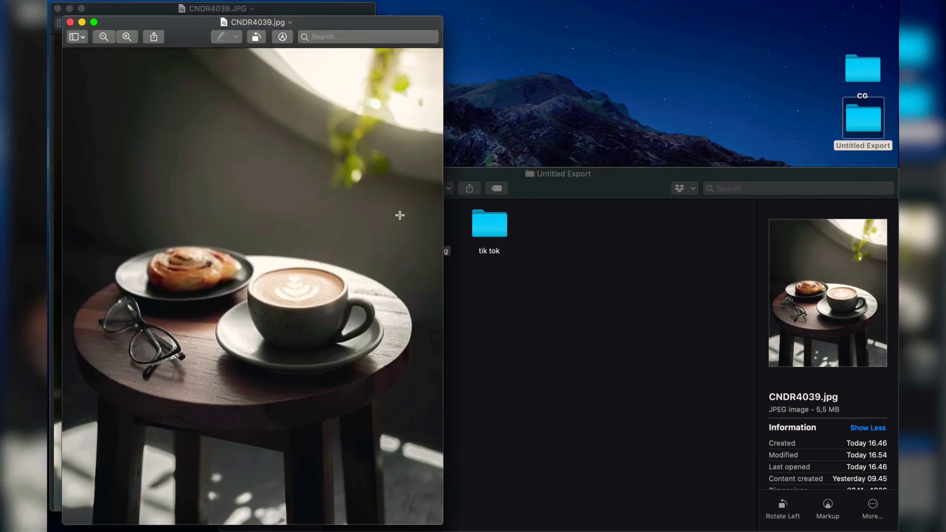
left_click_drag(224, 38, 530, 11)
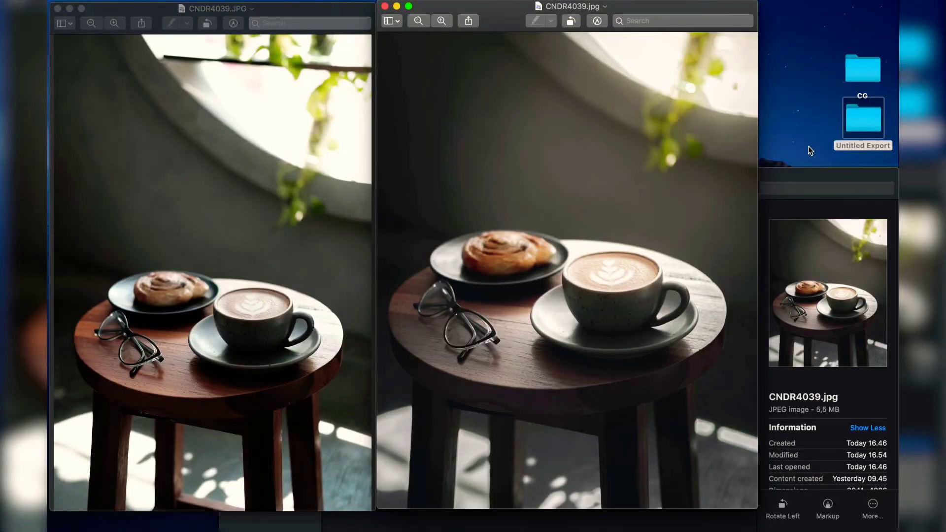
scroll(605, 241, "down", 2)
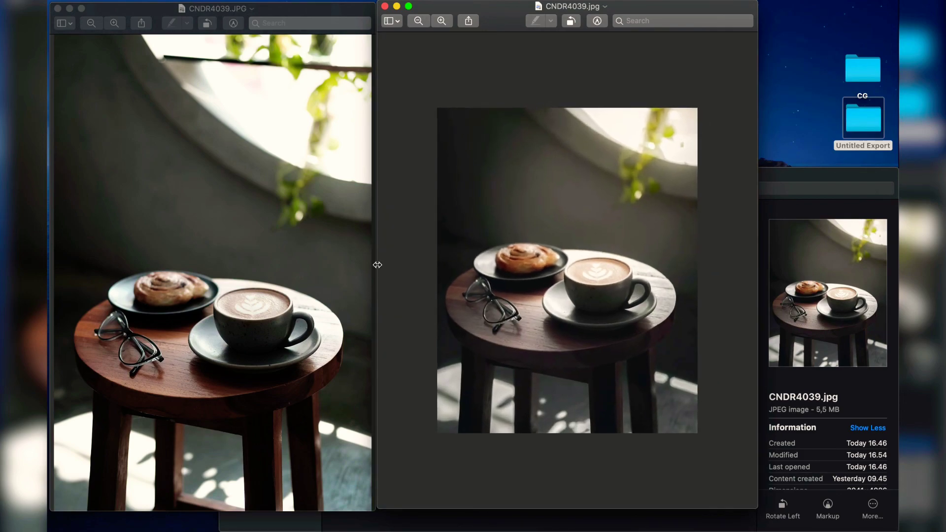
left_click(358, 265)
scroll(358, 264, "down", 5)
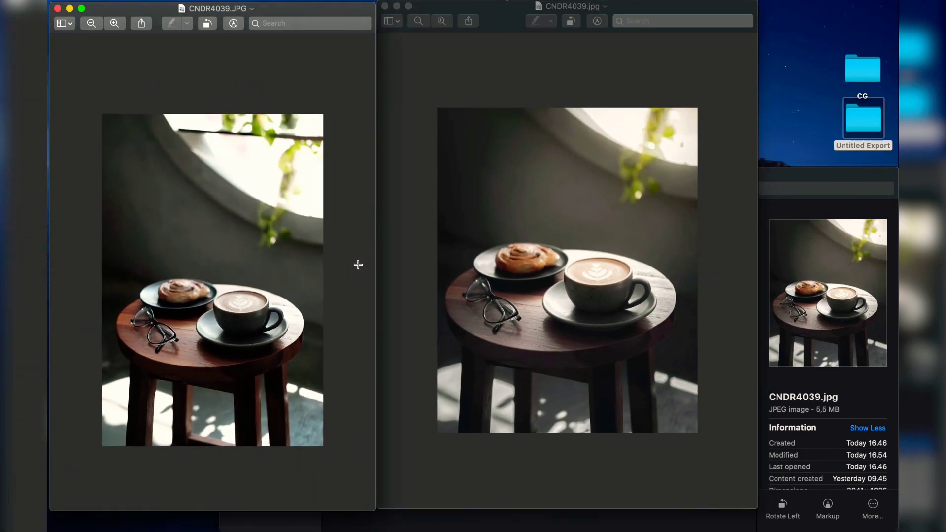